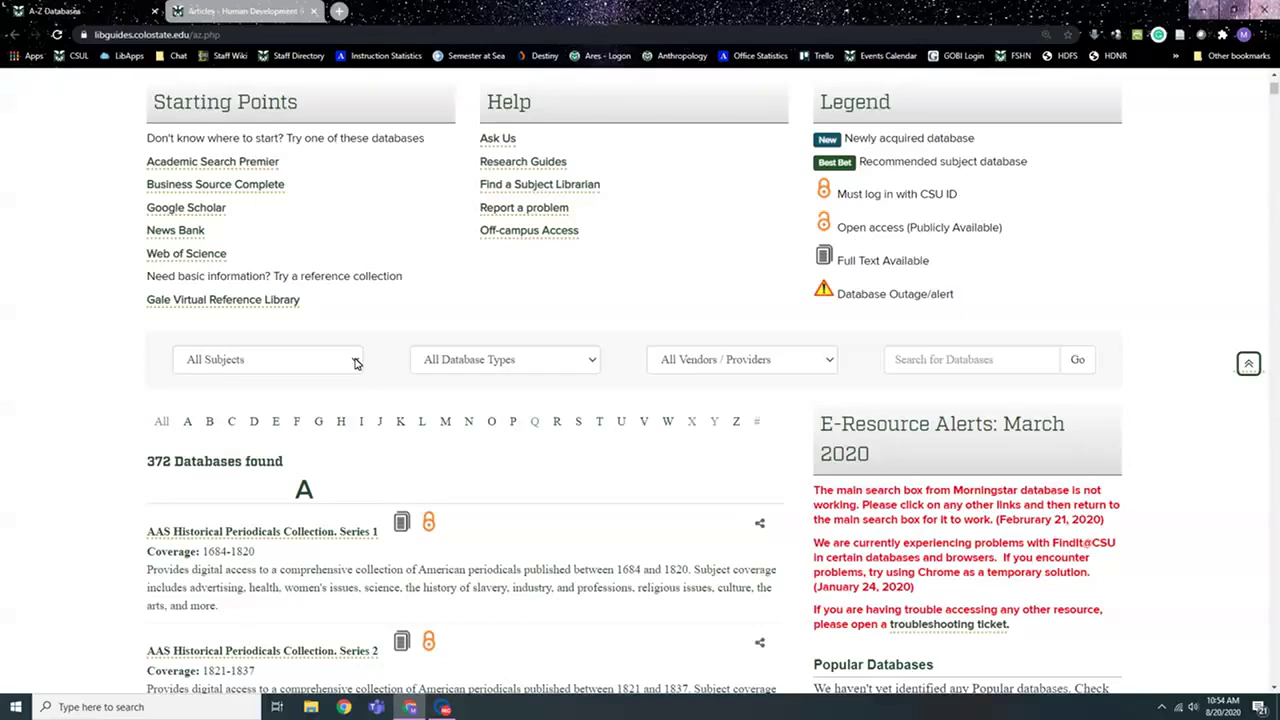
- Filter the A-Z database list by the Education subject and review its best-bet databases
click(355, 363)
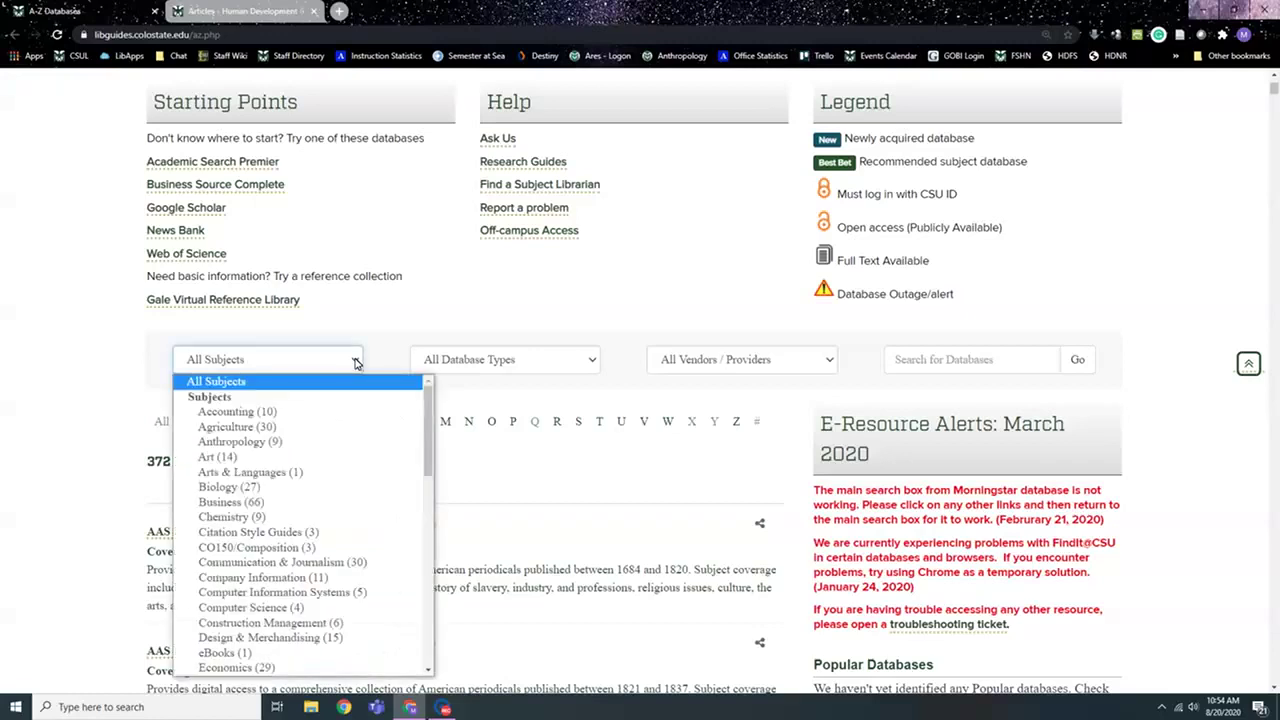
scroll(358, 405, down, 3)
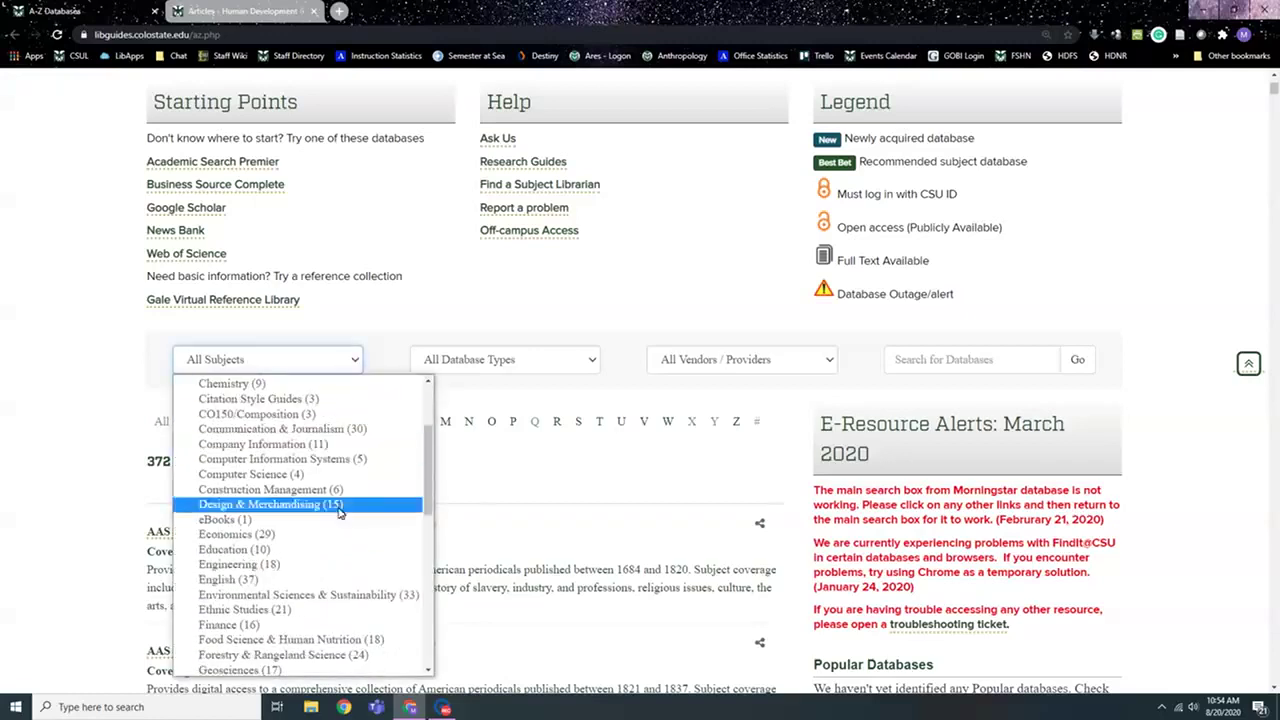
click(228, 551)
scroll(474, 494, down, 3)
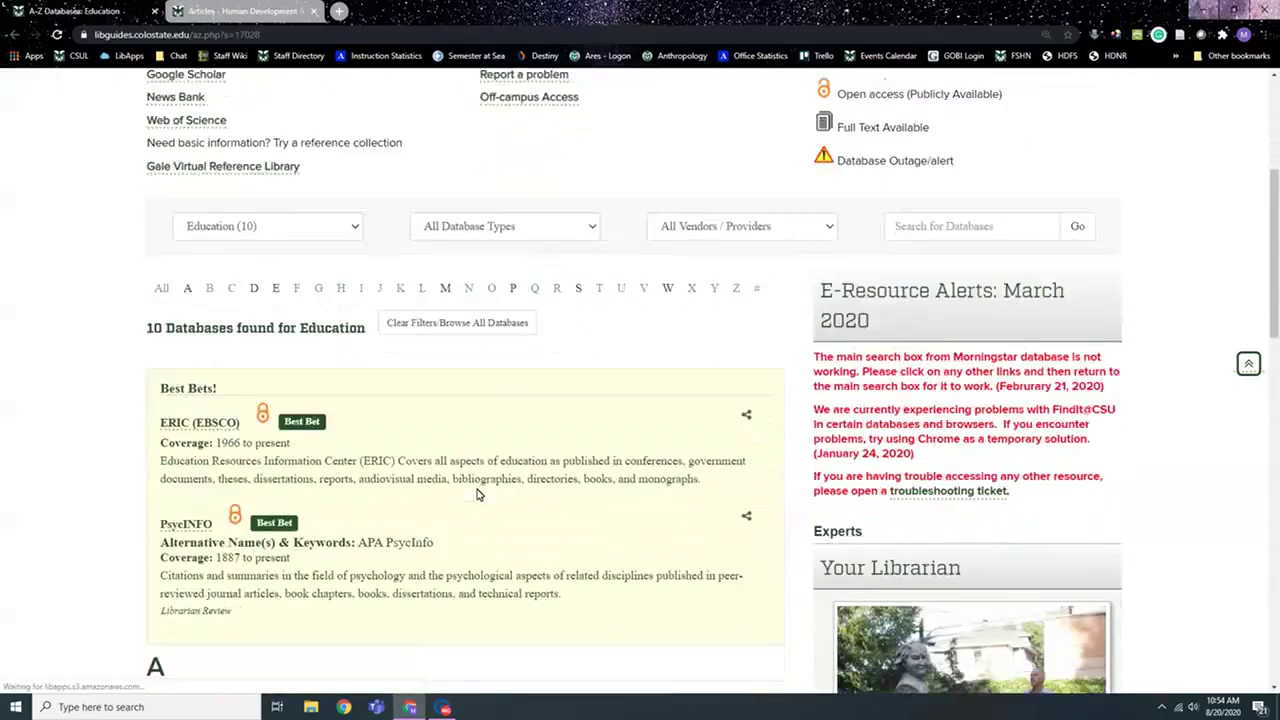
scroll(472, 401, down, 1)
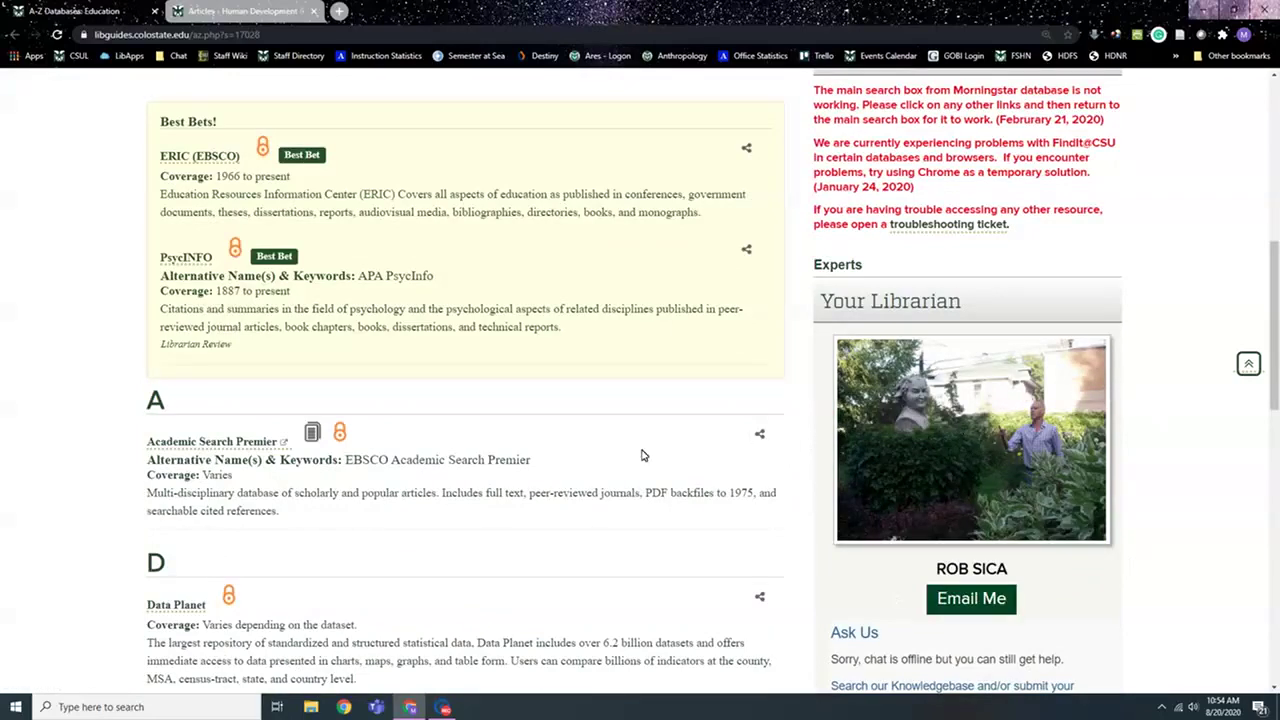
scroll(637, 448, up, 6)
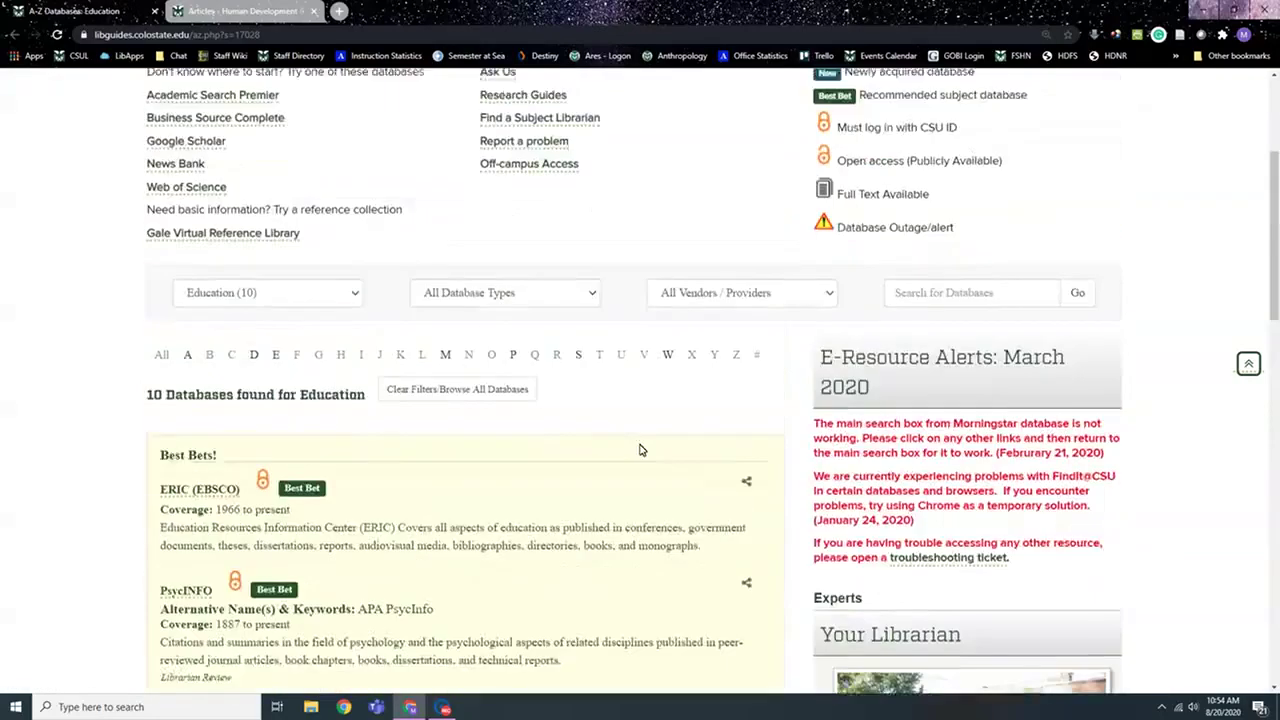
- Open the PsycINFO database in a new tab from the Human Development & Family Studies articles guide and switch to it
click(251, 12)
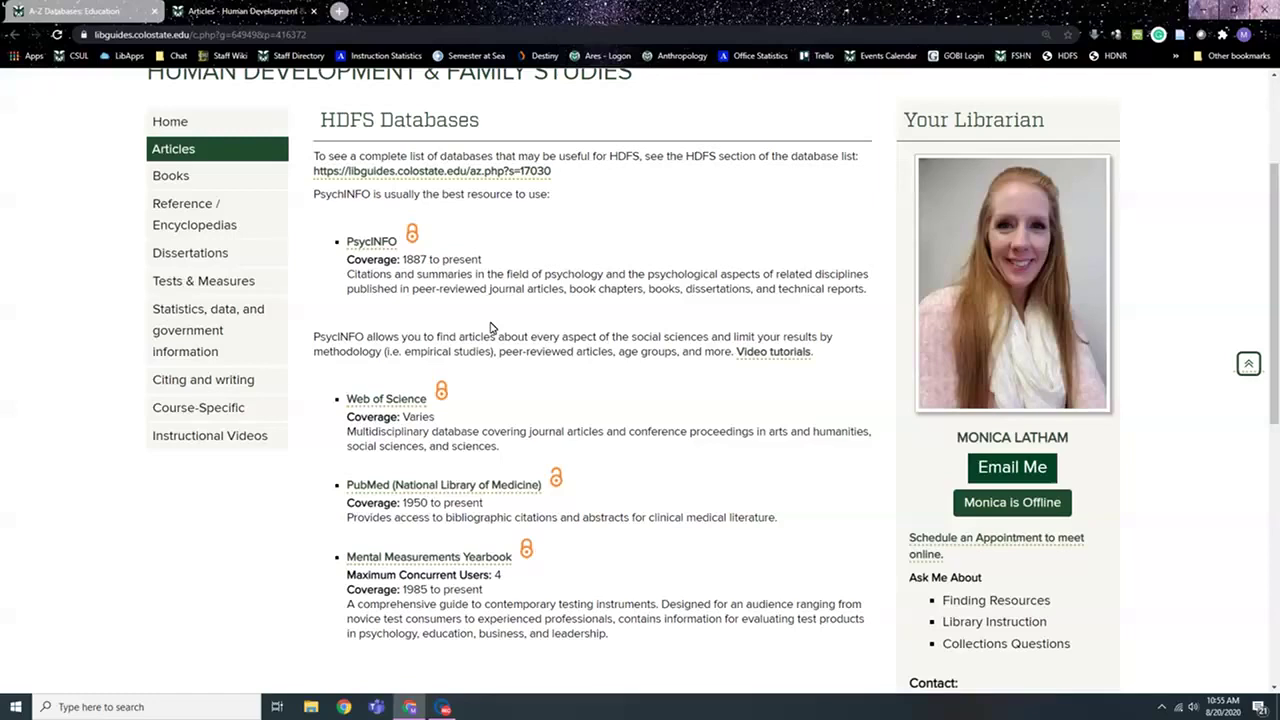
right_click(381, 246)
click(412, 252)
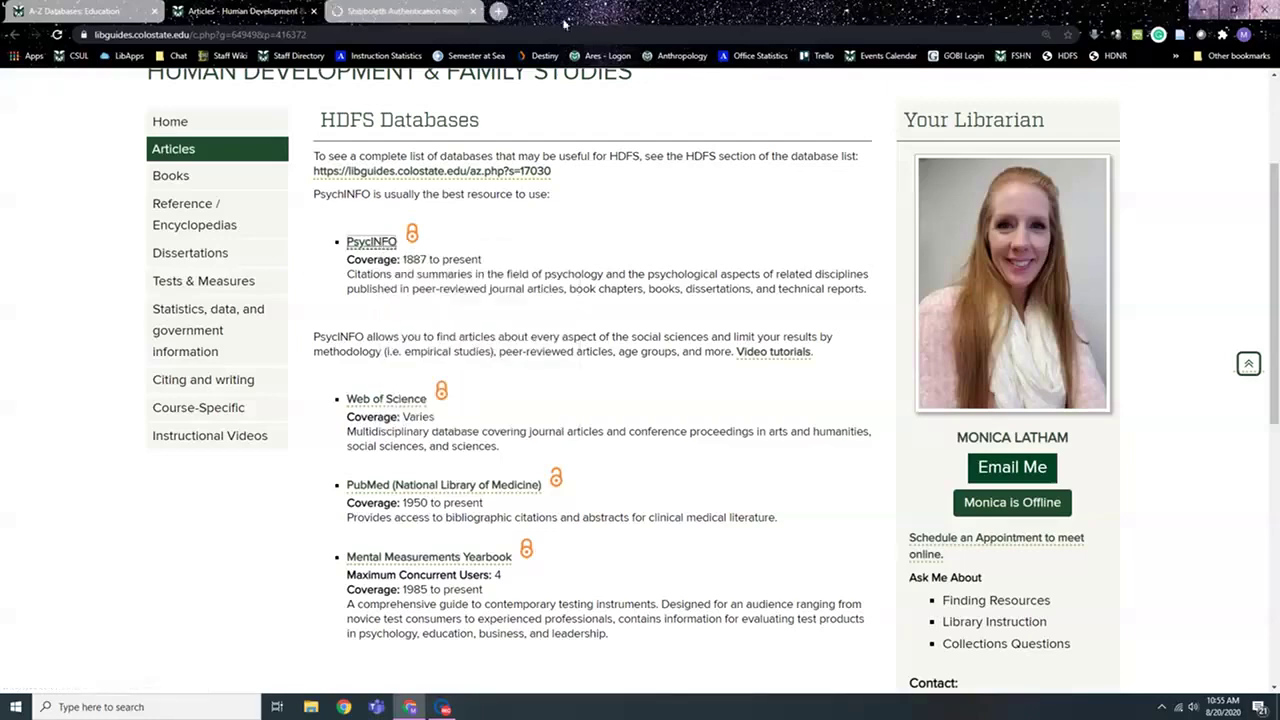
click(400, 11)
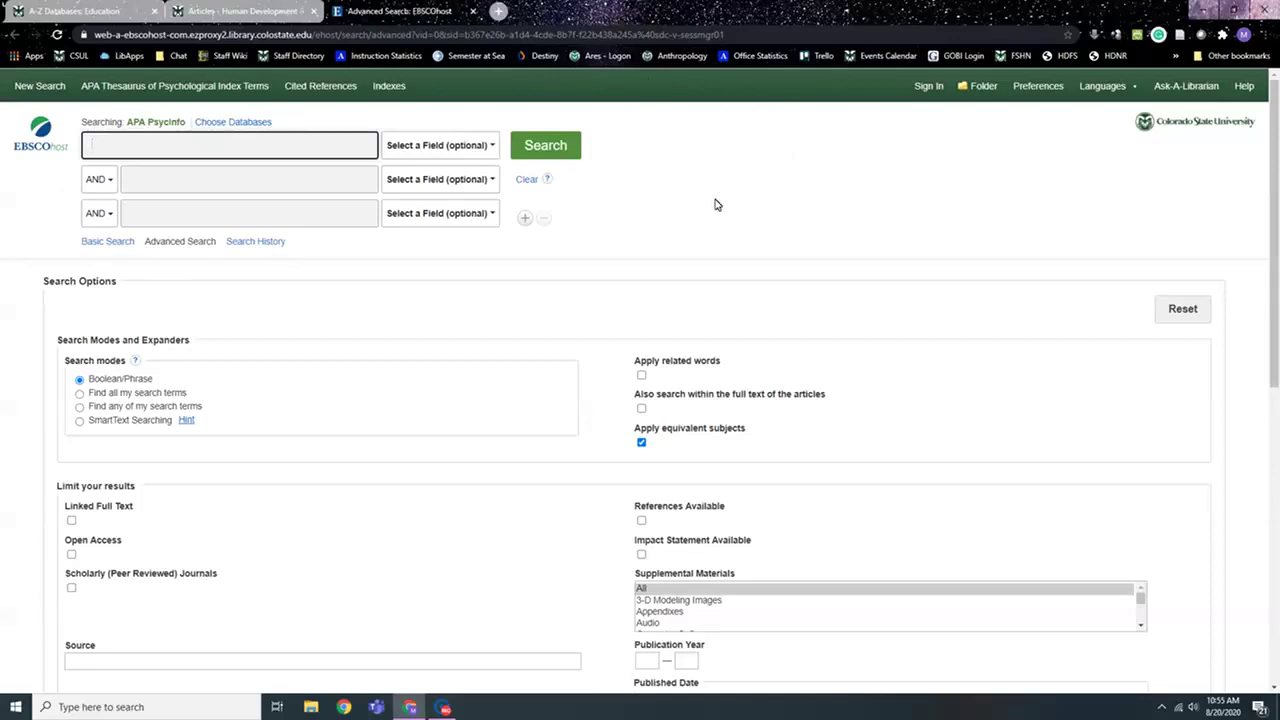
key(super+plus)
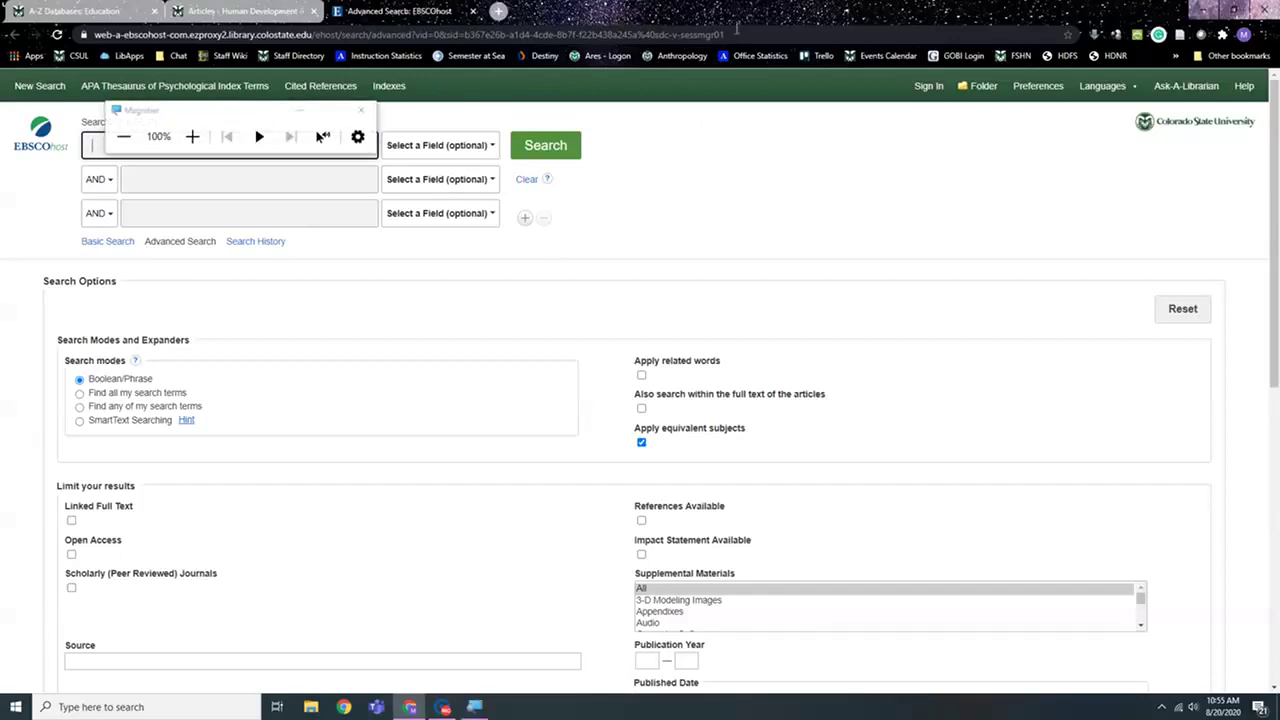
click(194, 136)
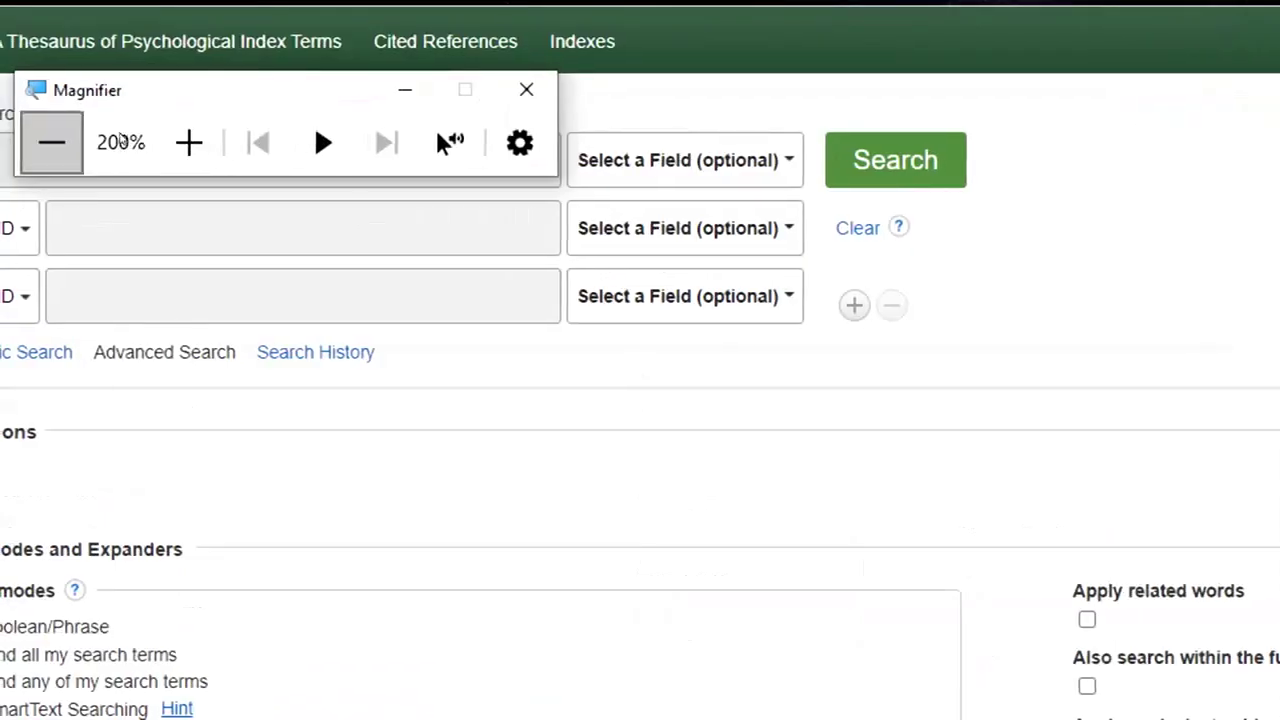
click(51, 142)
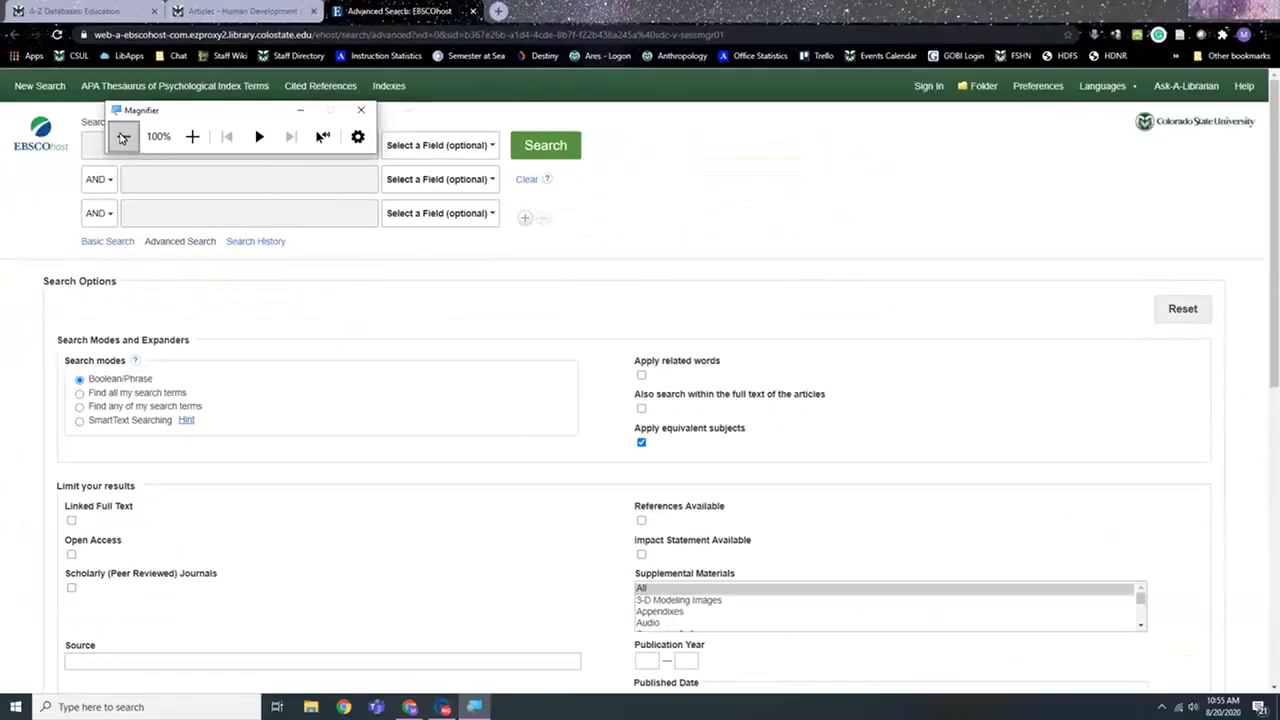
click(362, 116)
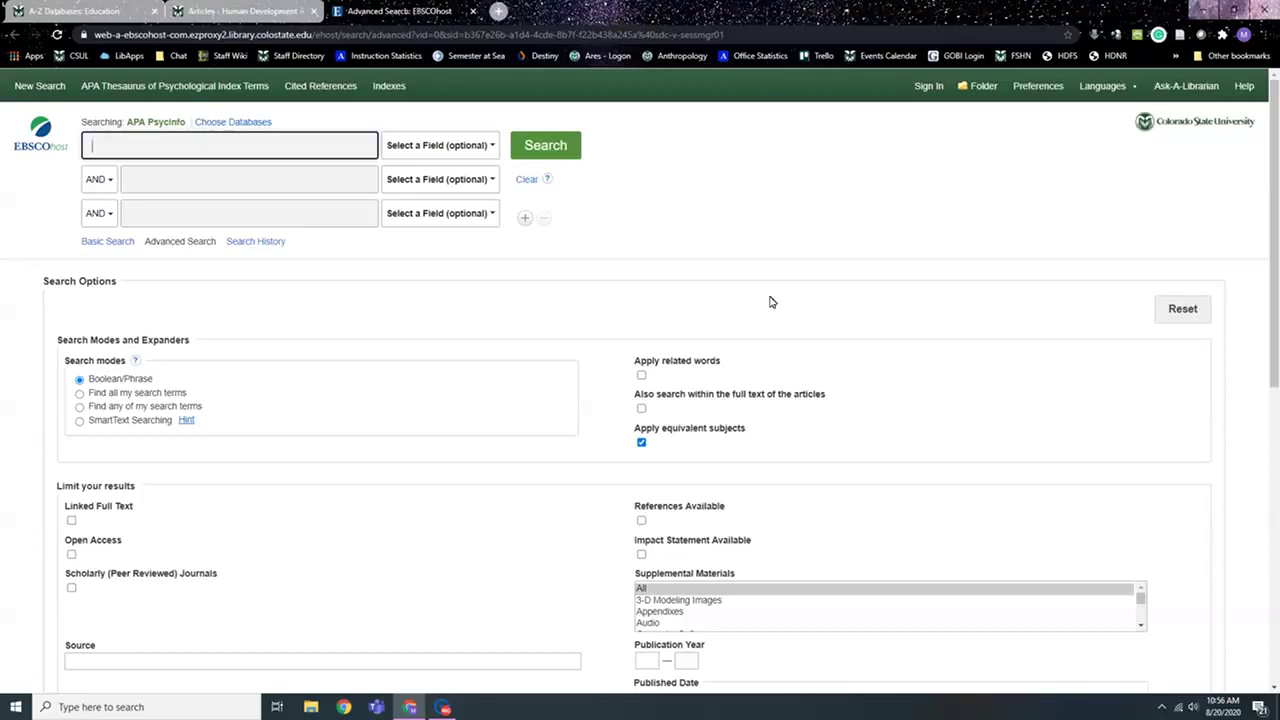
- Limit the advanced search results to Scholarly (Peer Reviewed) Journals
scroll(700, 300, down, 1)
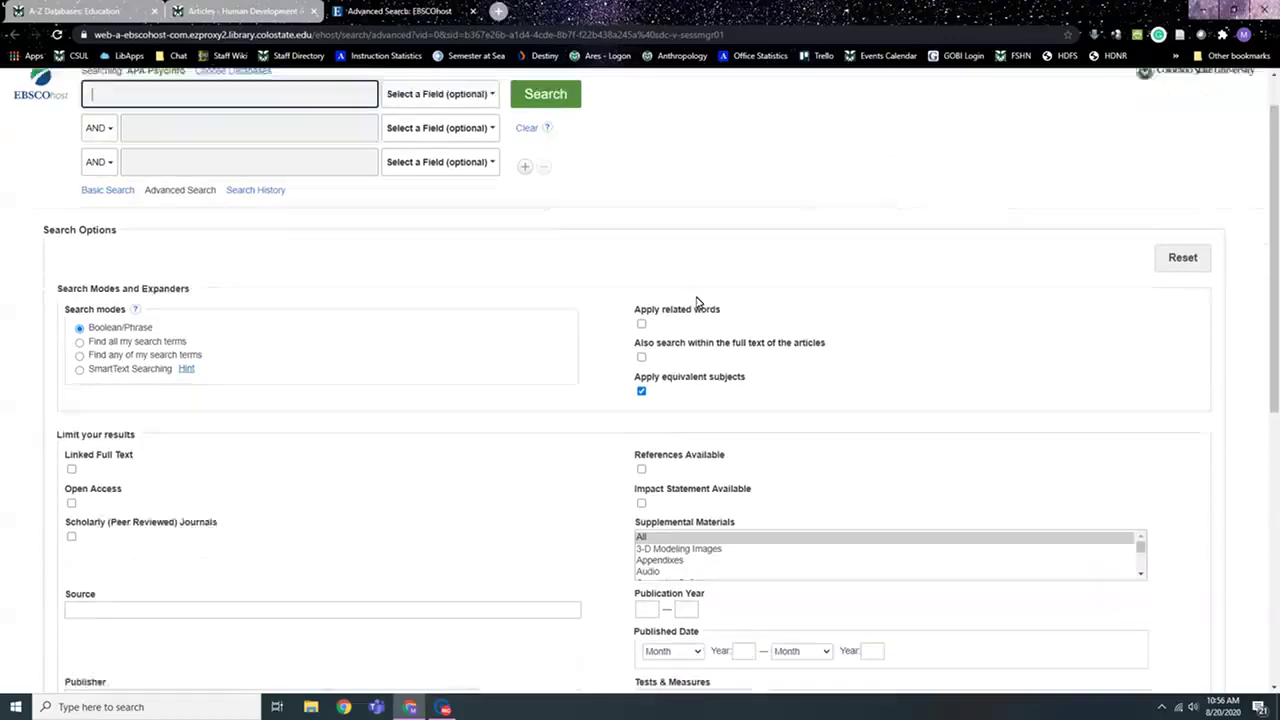
scroll(694, 249, down, 2)
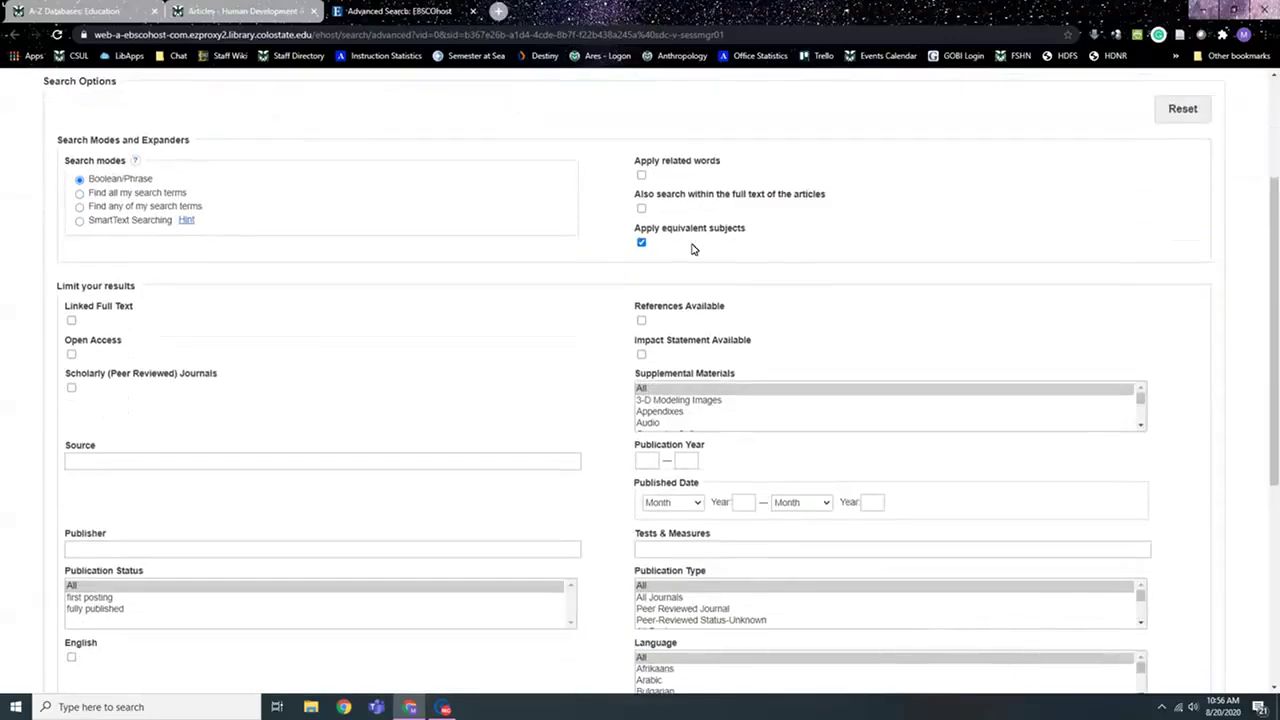
scroll(680, 185, down, 1)
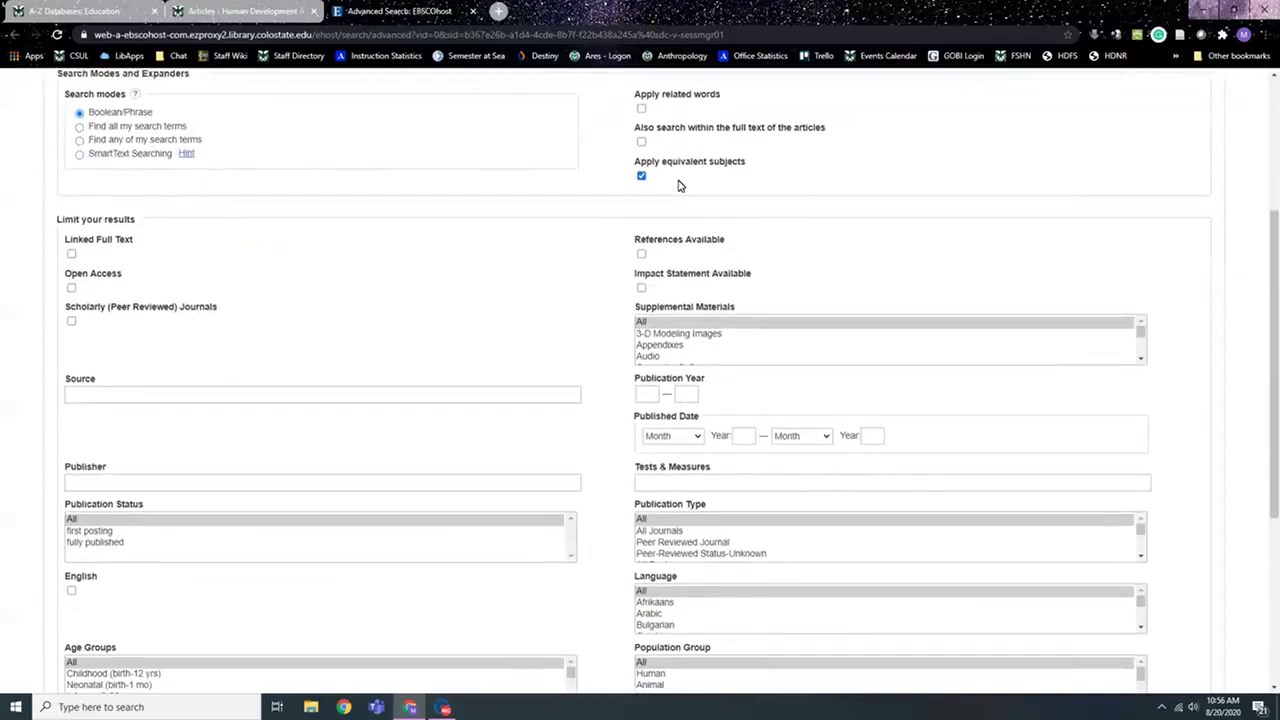
scroll(679, 186, down, 1)
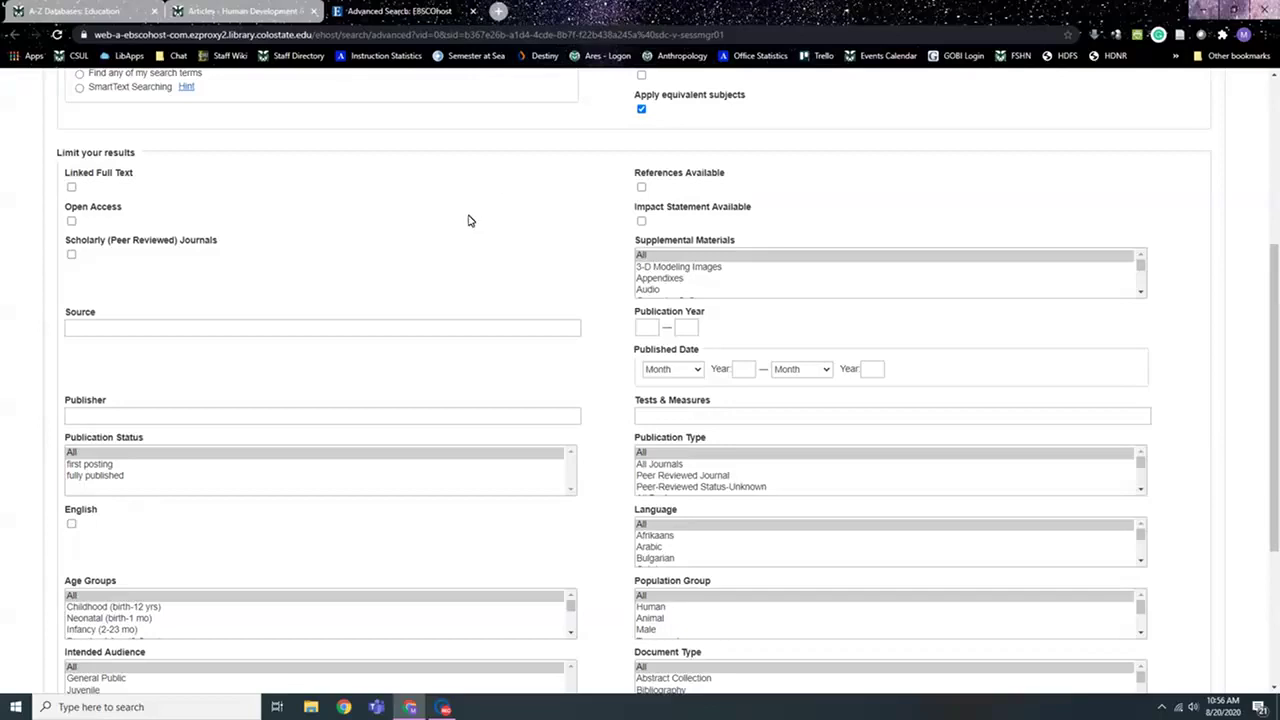
click(71, 256)
- Limit the publication year range to 2010–2020 and restrict the results to English
scroll(360, 308, down, 1)
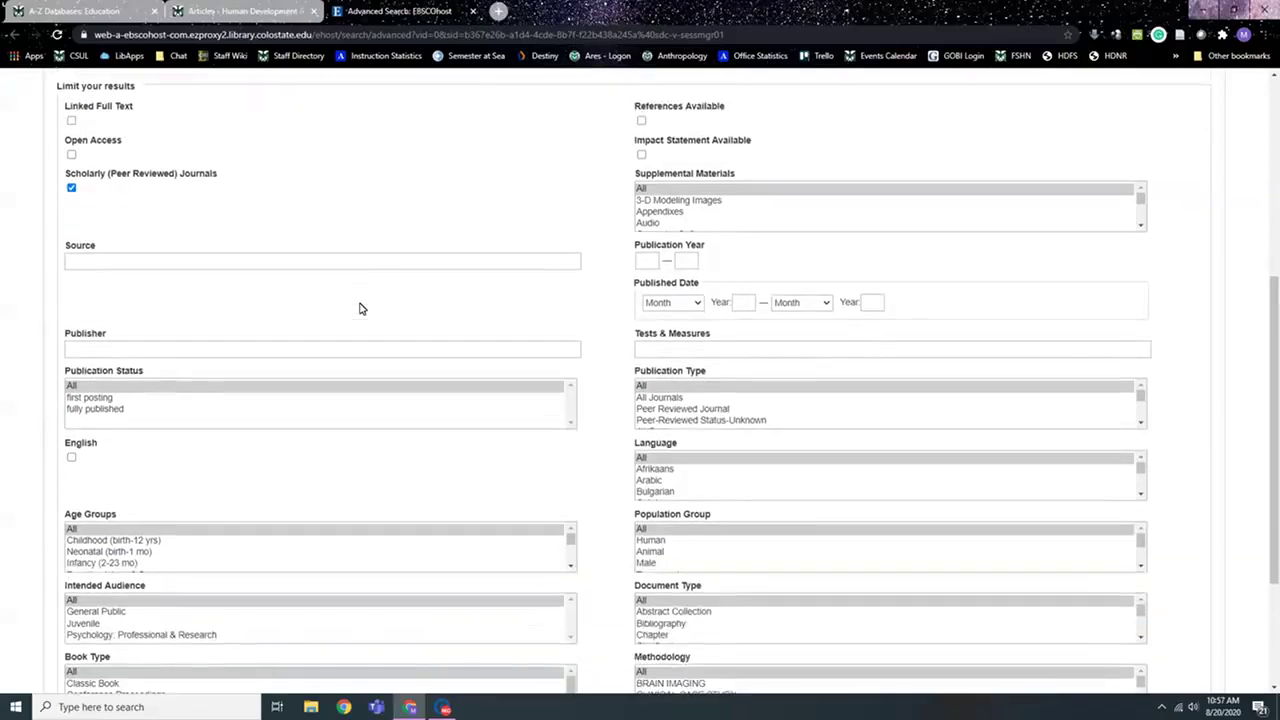
click(647, 260)
text(2010)
click(684, 260)
text(2020)
scroll(686, 314, down, 2)
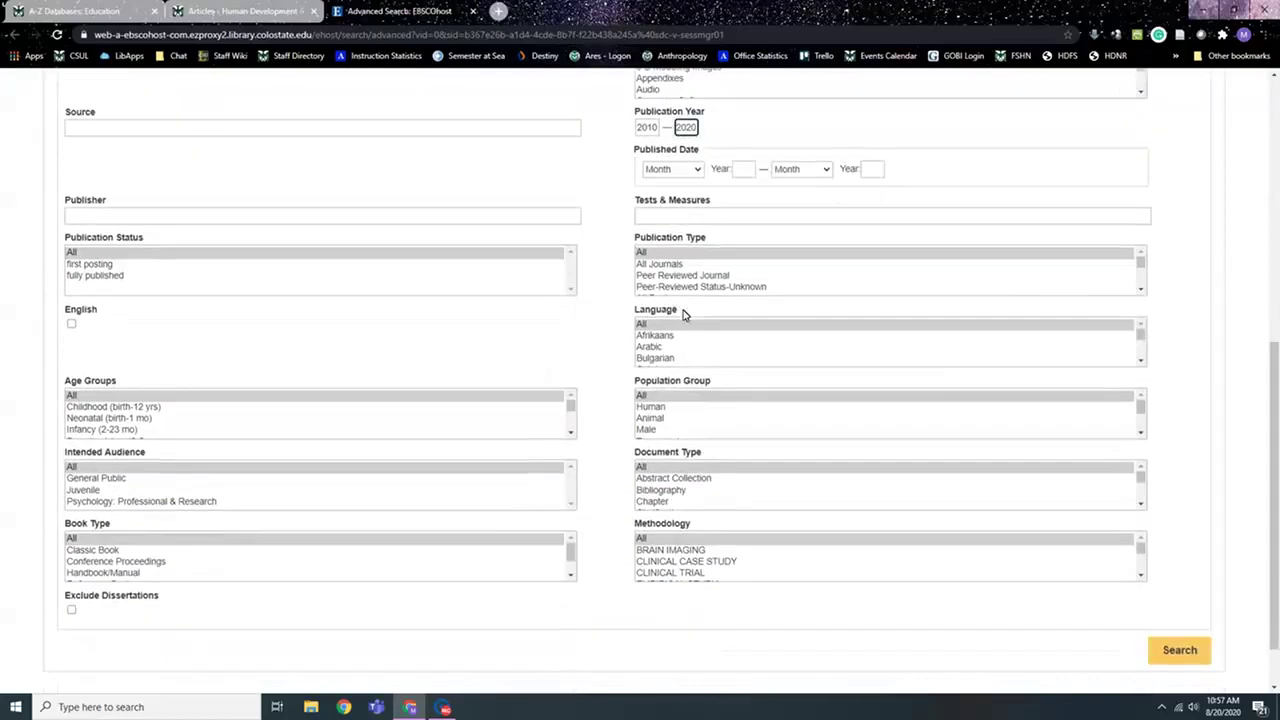
click(71, 326)
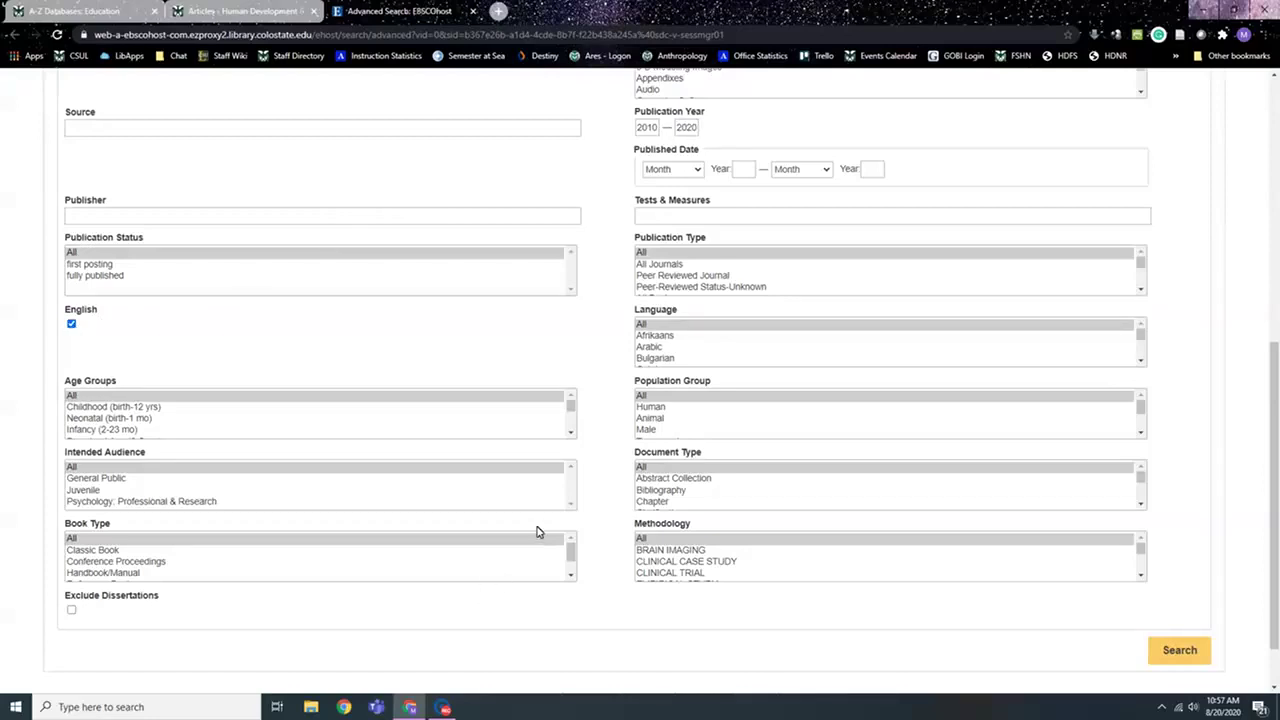
- Set the methodology limit to EMPIRICAL STUDY and exclude dissertations
scroll(537, 531, down, 2)
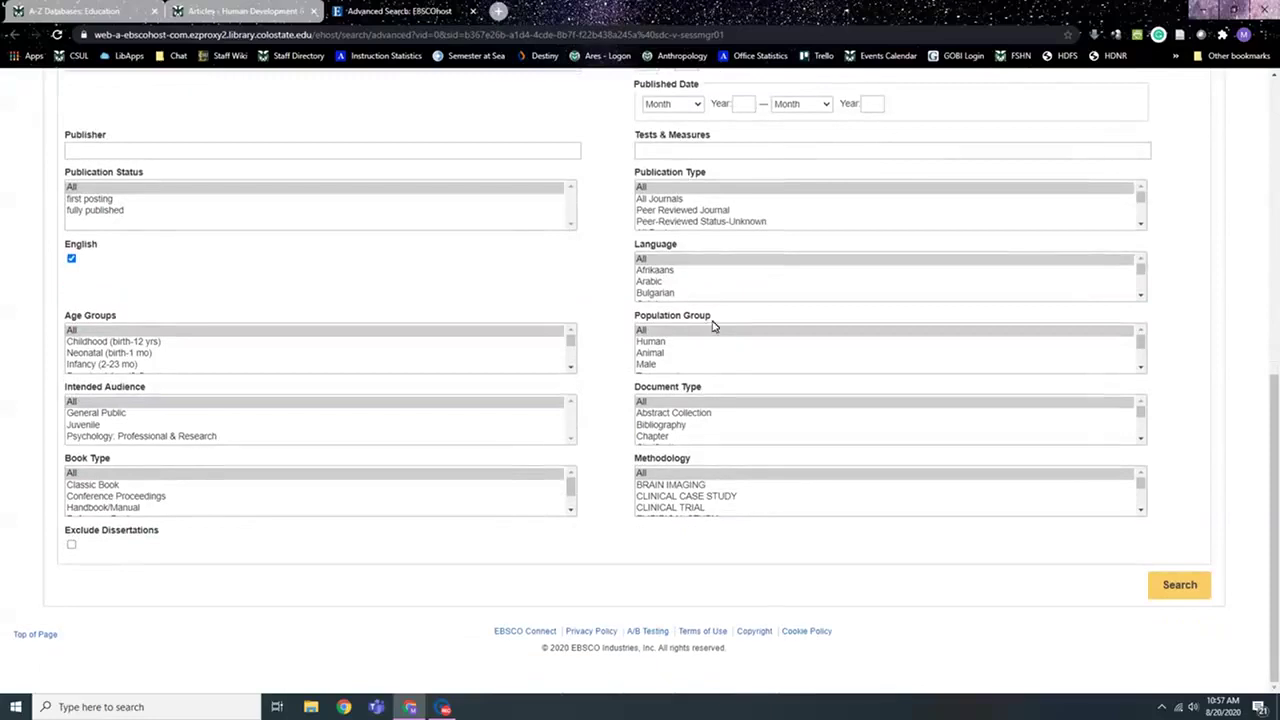
click(1142, 511)
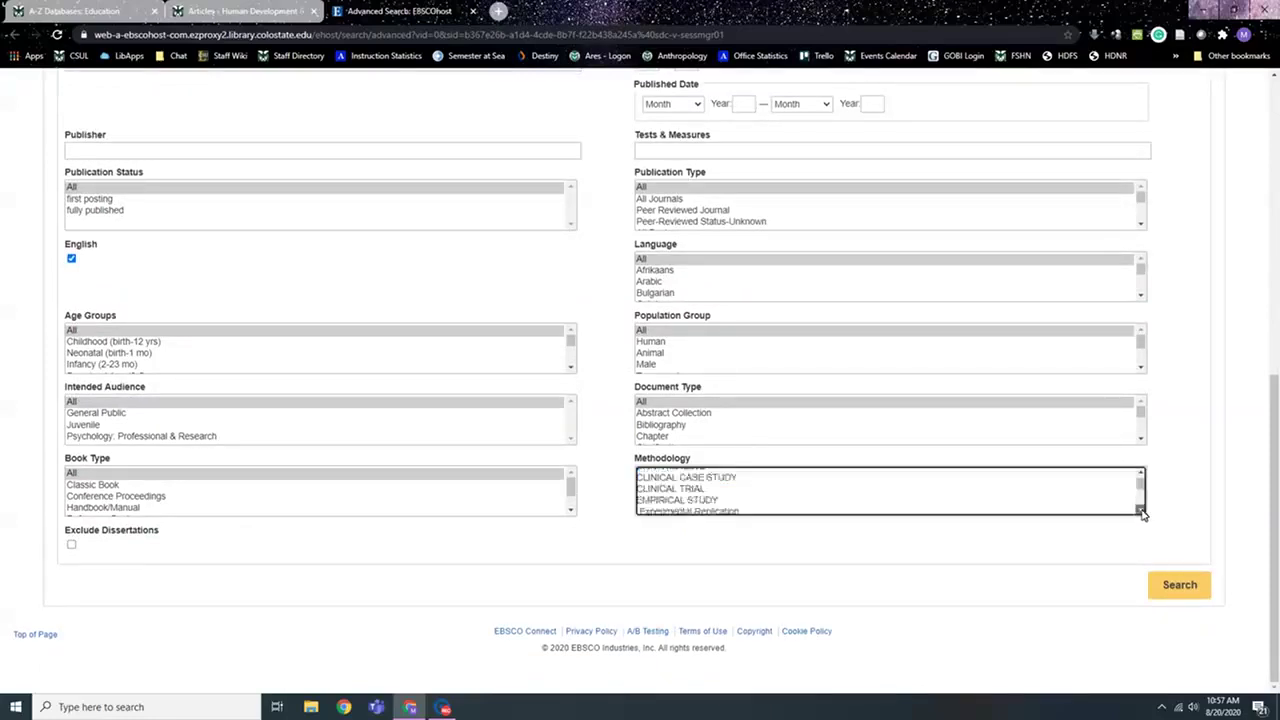
click(695, 492)
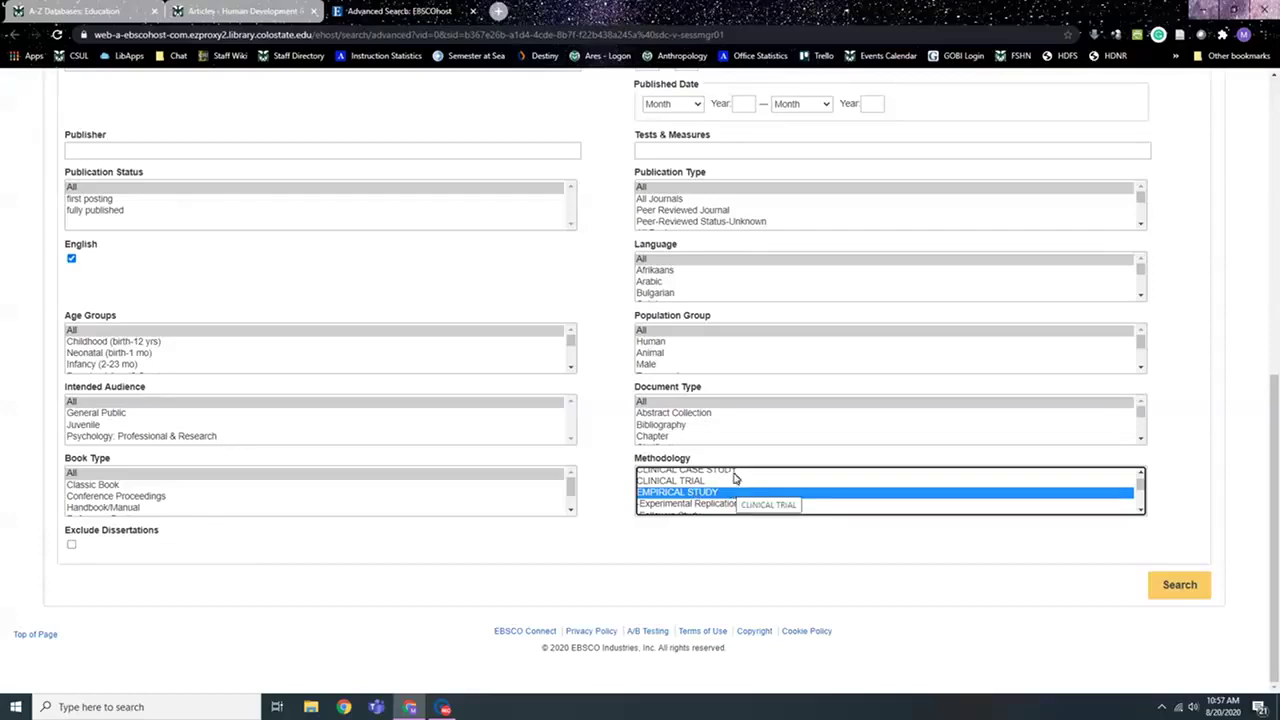
click(71, 546)
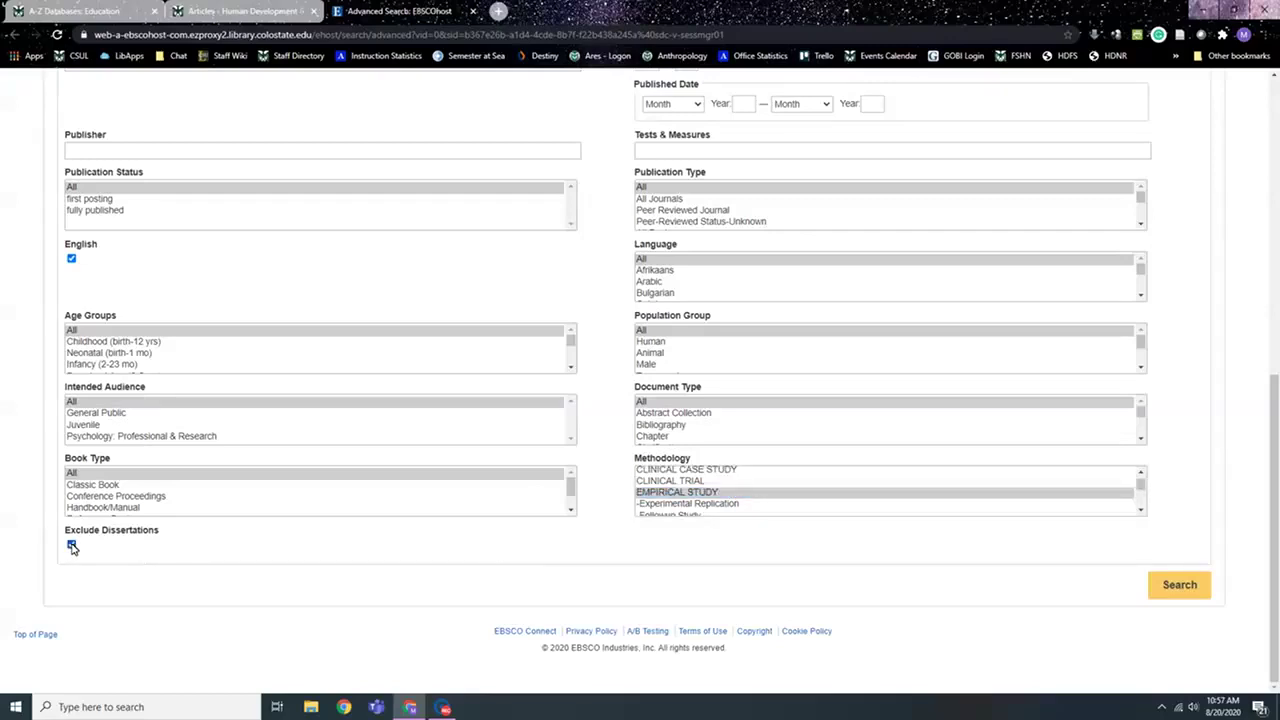
- Examine the available Document Type and Methodology options among the search limiters
scroll(365, 585, up, 2)
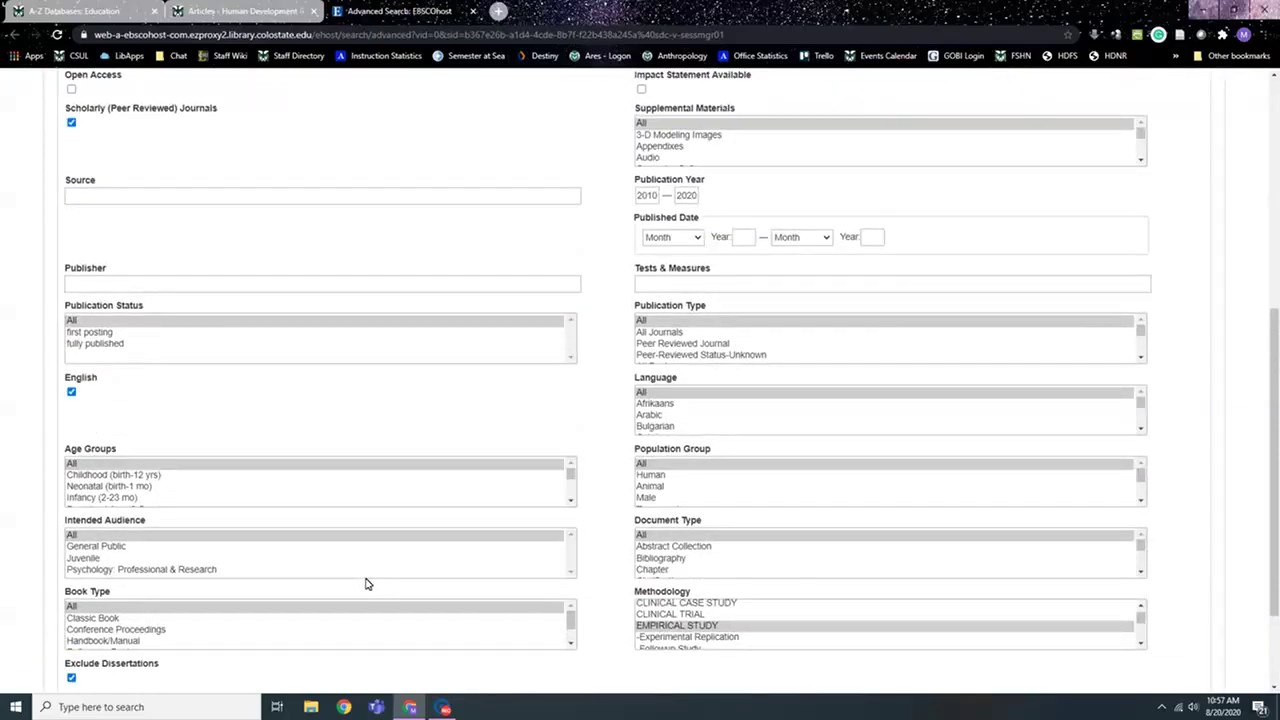
scroll(366, 584, down, 1)
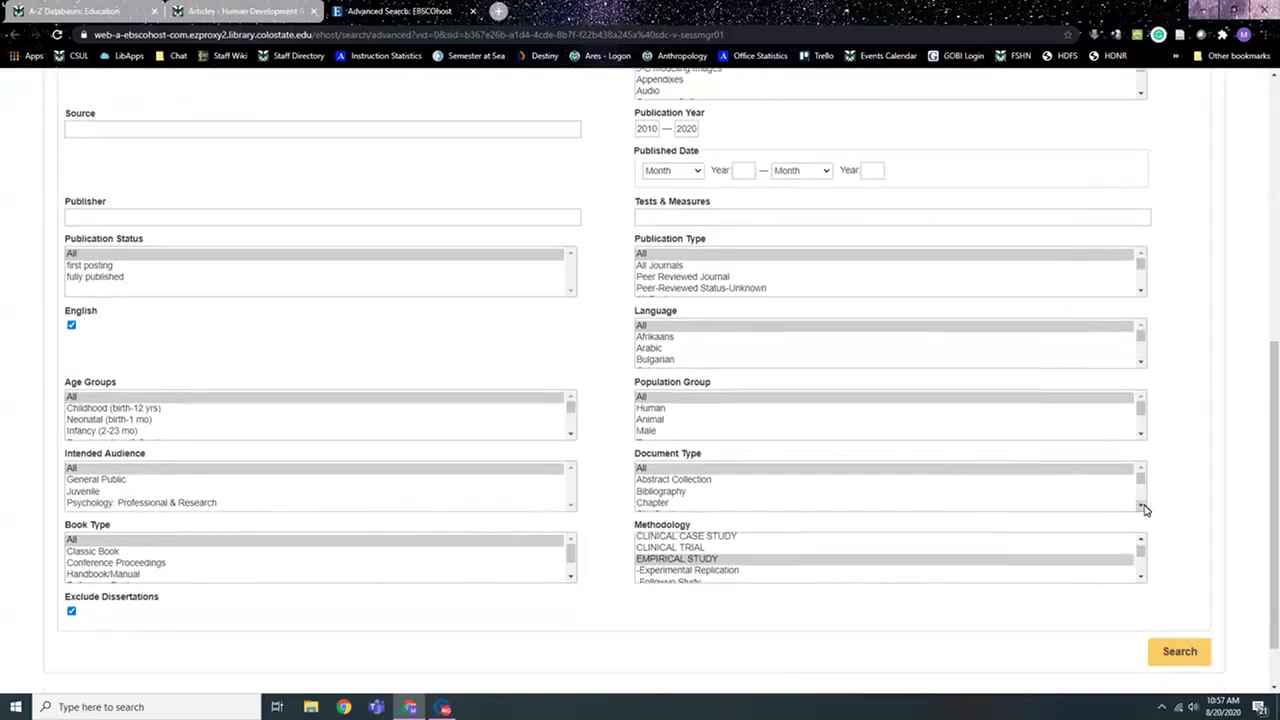
click(1141, 504)
click(1141, 504)
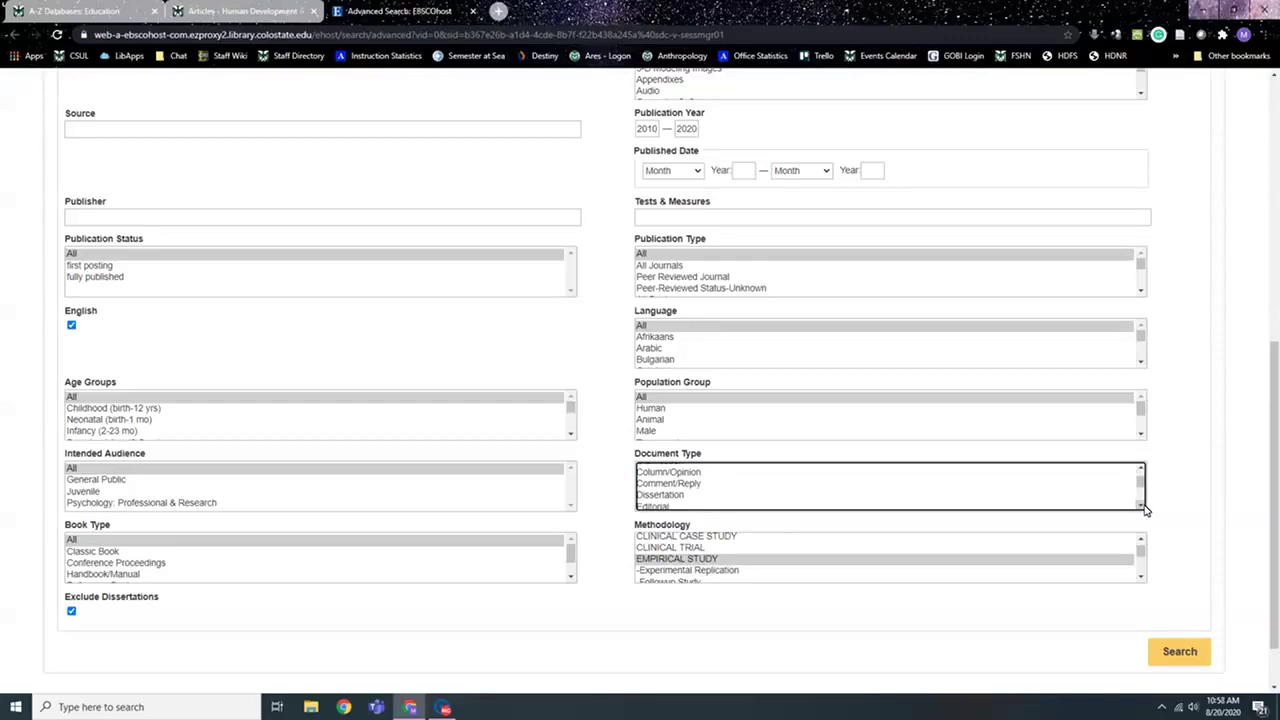
click(1139, 577)
scroll(1139, 578, down, 4)
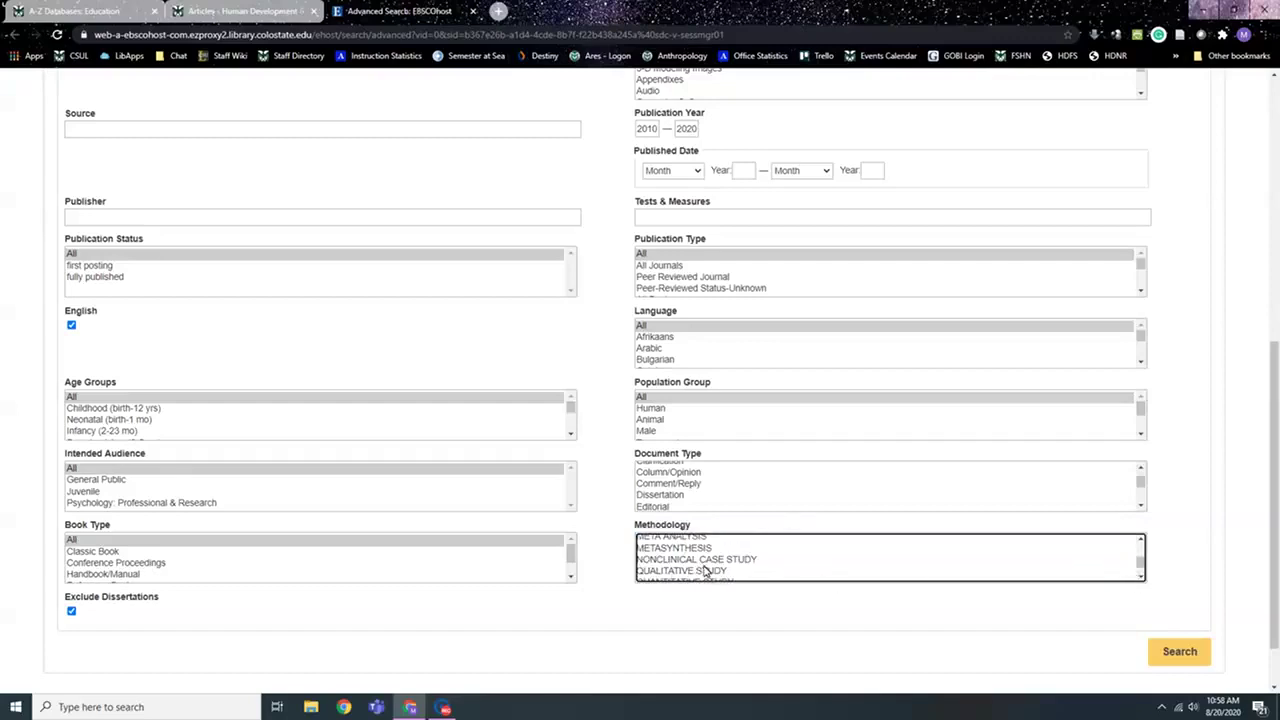
click(1140, 540)
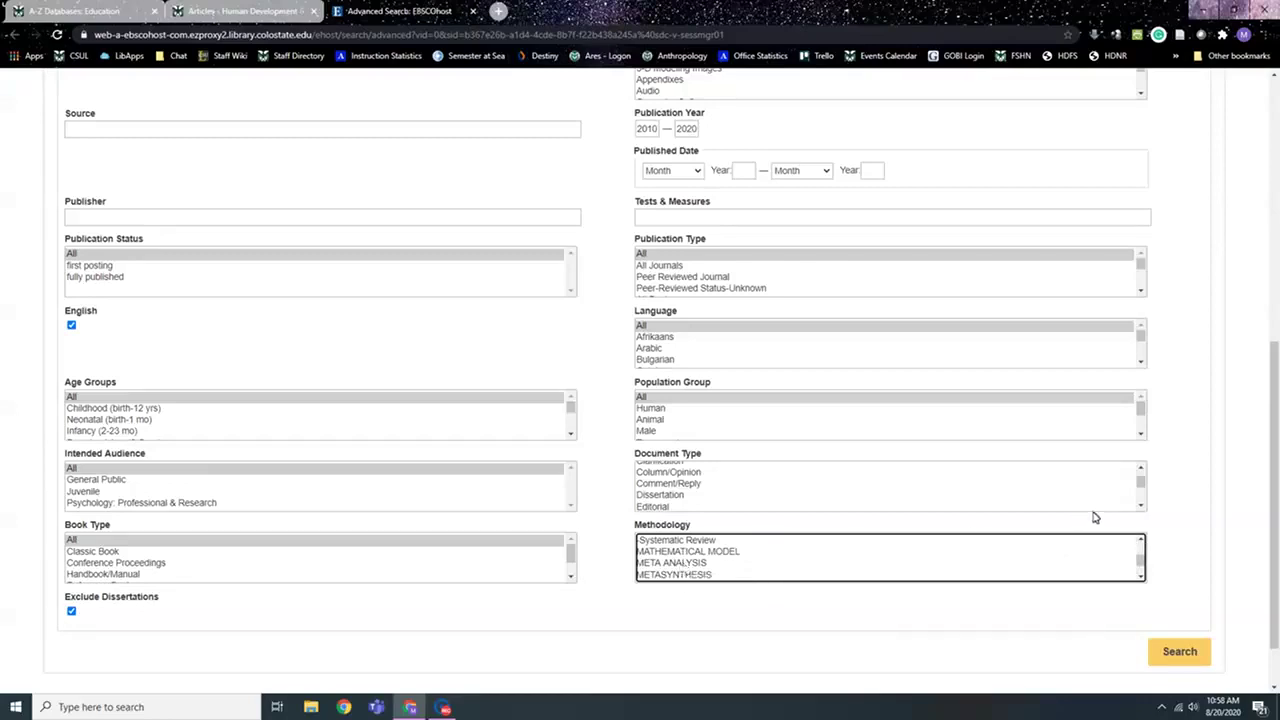
drag(1142, 511, 1142, 511)
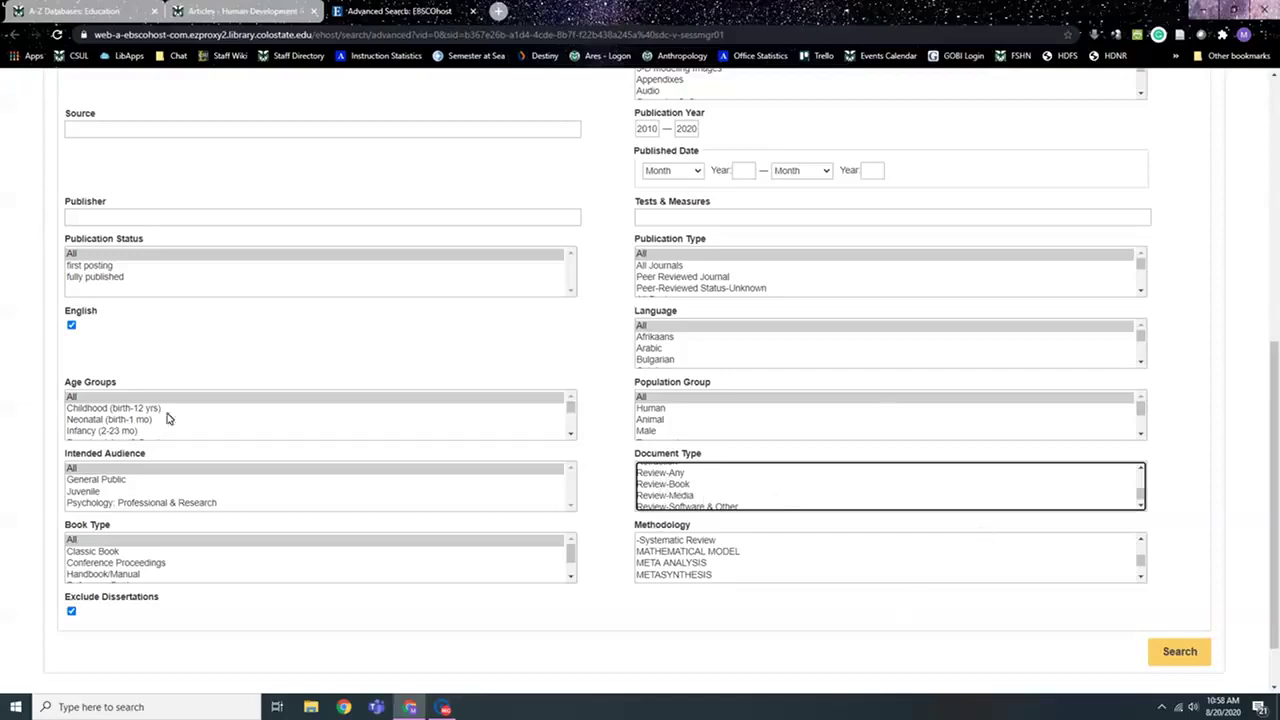
- Enter the exact phrase "feminist theory" as the first search term
scroll(352, 485, up, 1)
scroll(352, 485, up, 5)
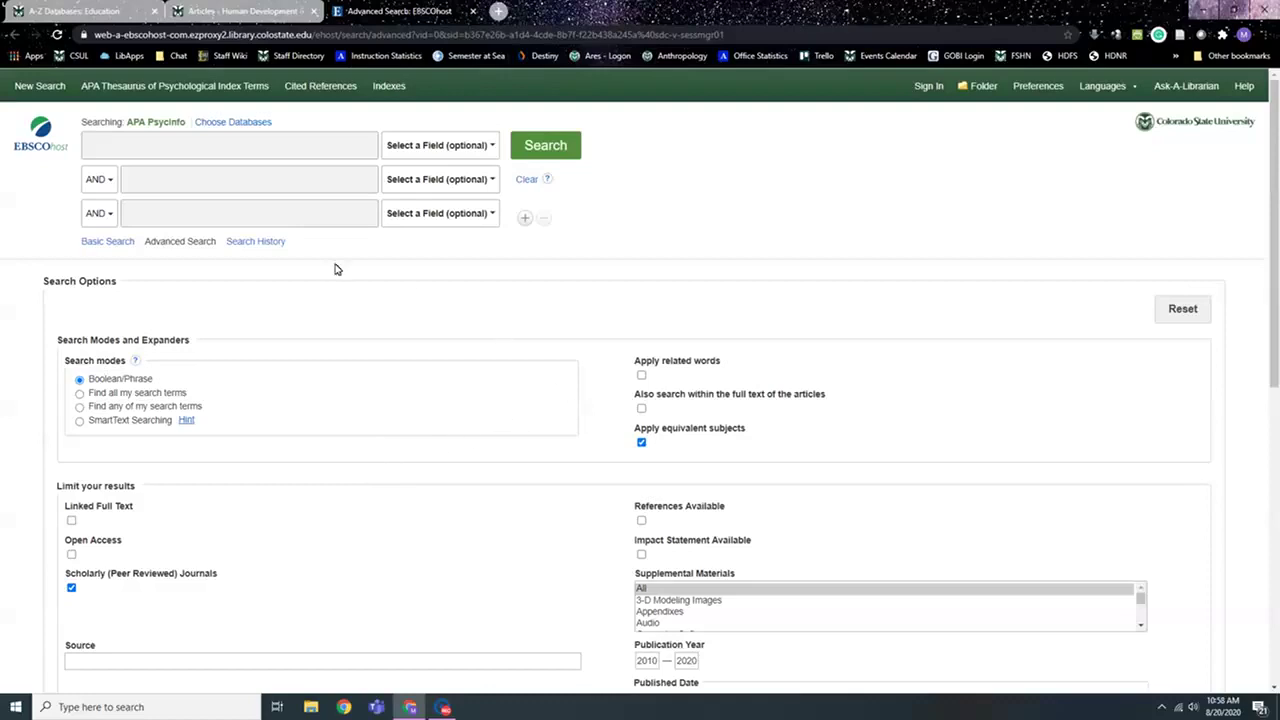
click(195, 146)
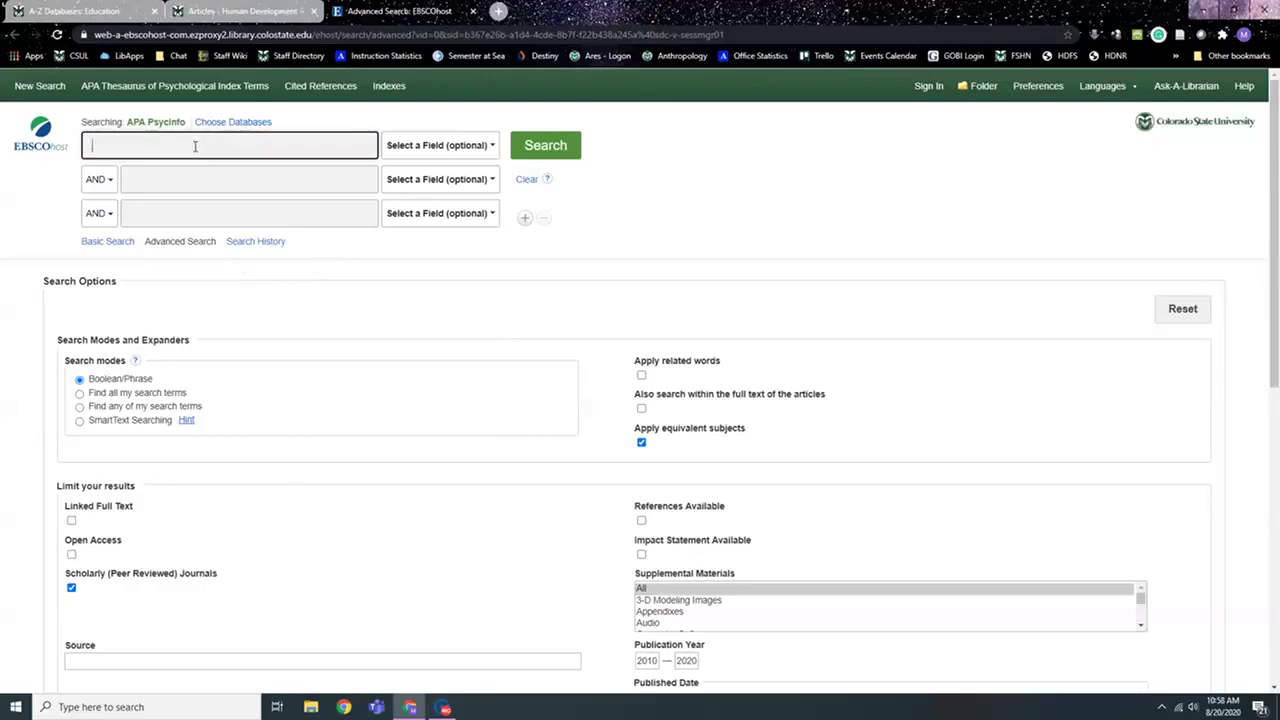
text("feminist theory")
- Add parent* OR mother OR father OR children as the second search term, then run the search and view the results
click(140, 178)
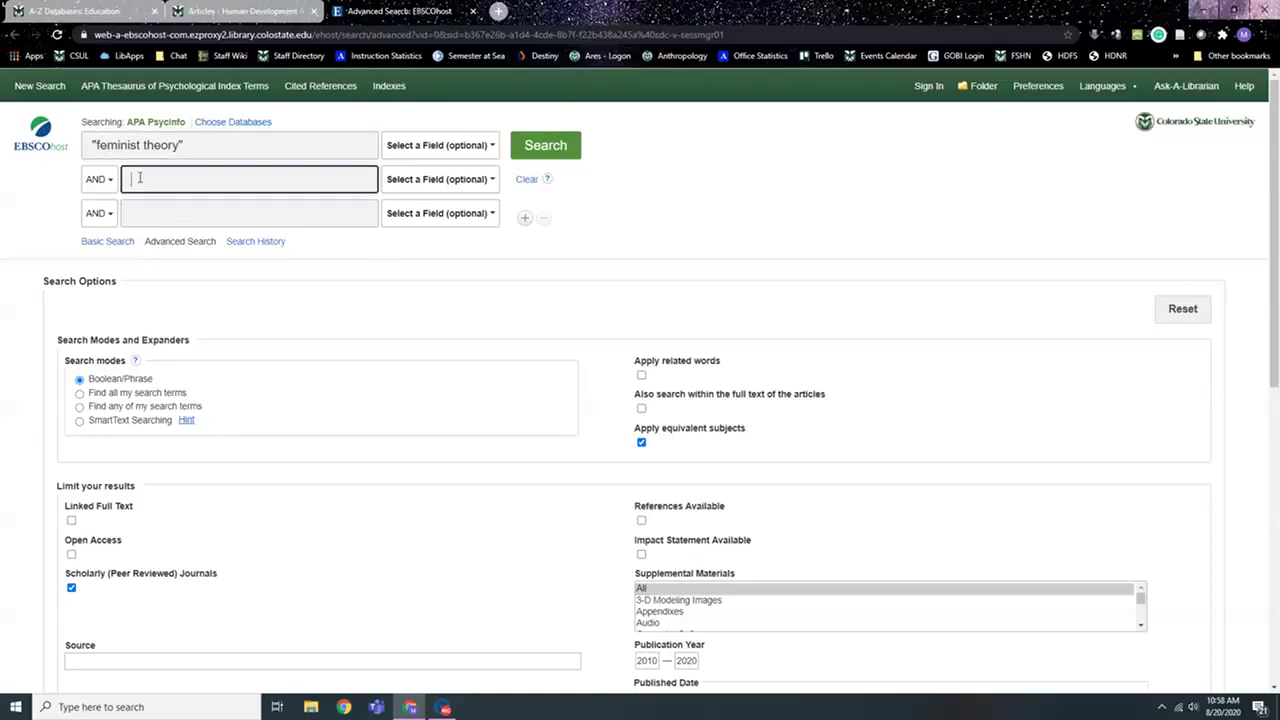
text(pa)
text(rent)
text(*)
text(OR)
text( mother OR )
text(fs)
key(BackSpace)
key(BackSpace)
text(father OR childen)
key(BackSpace)
key(BackSpace)
text(ren)
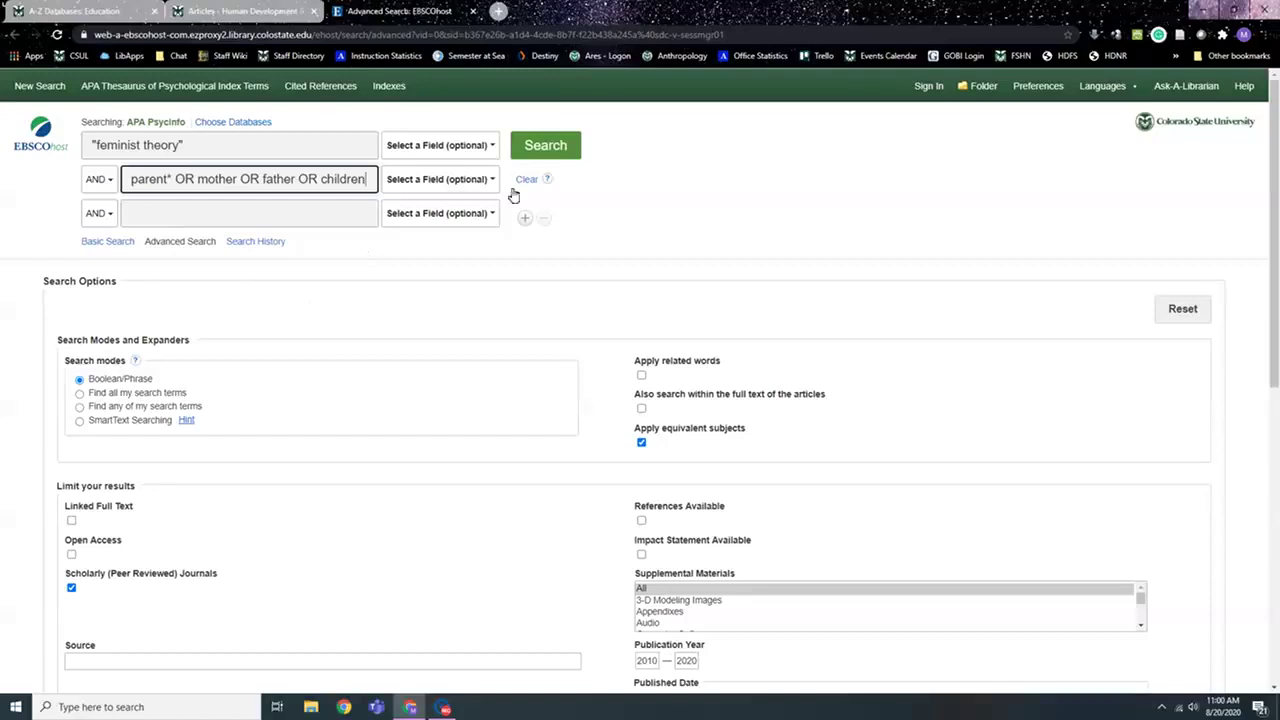
click(553, 158)
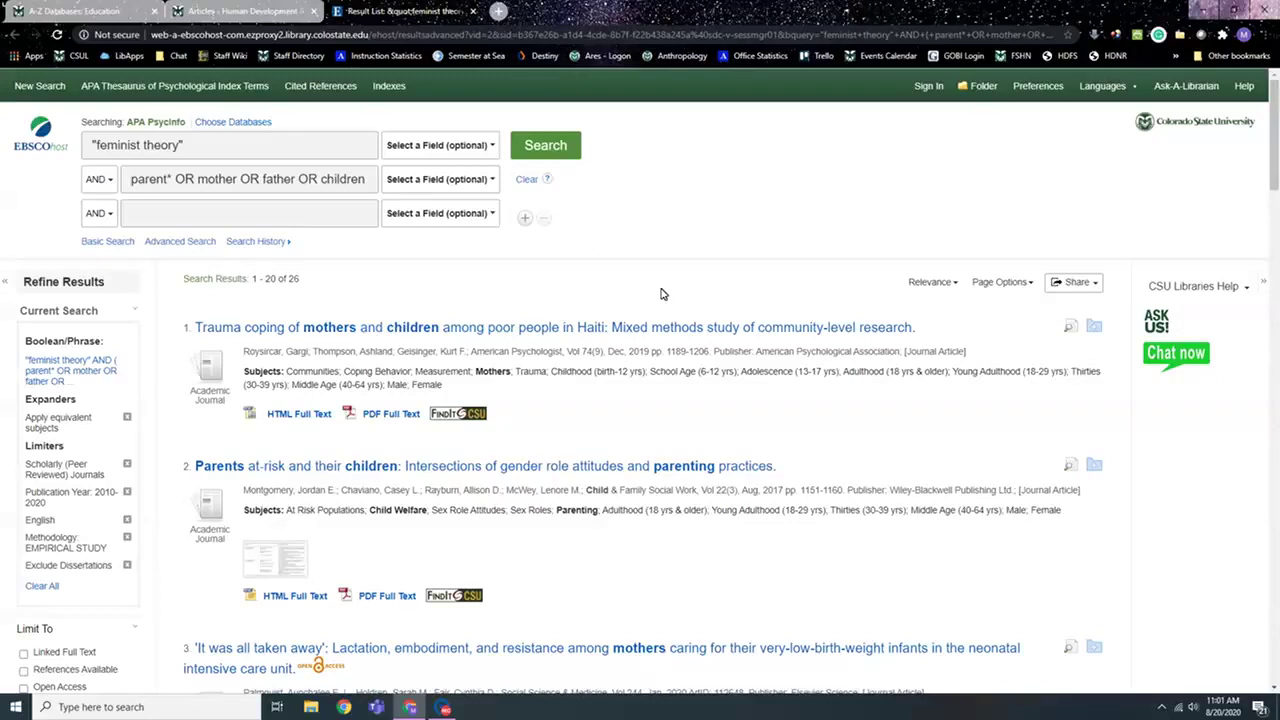
scroll(628, 273, down, 2)
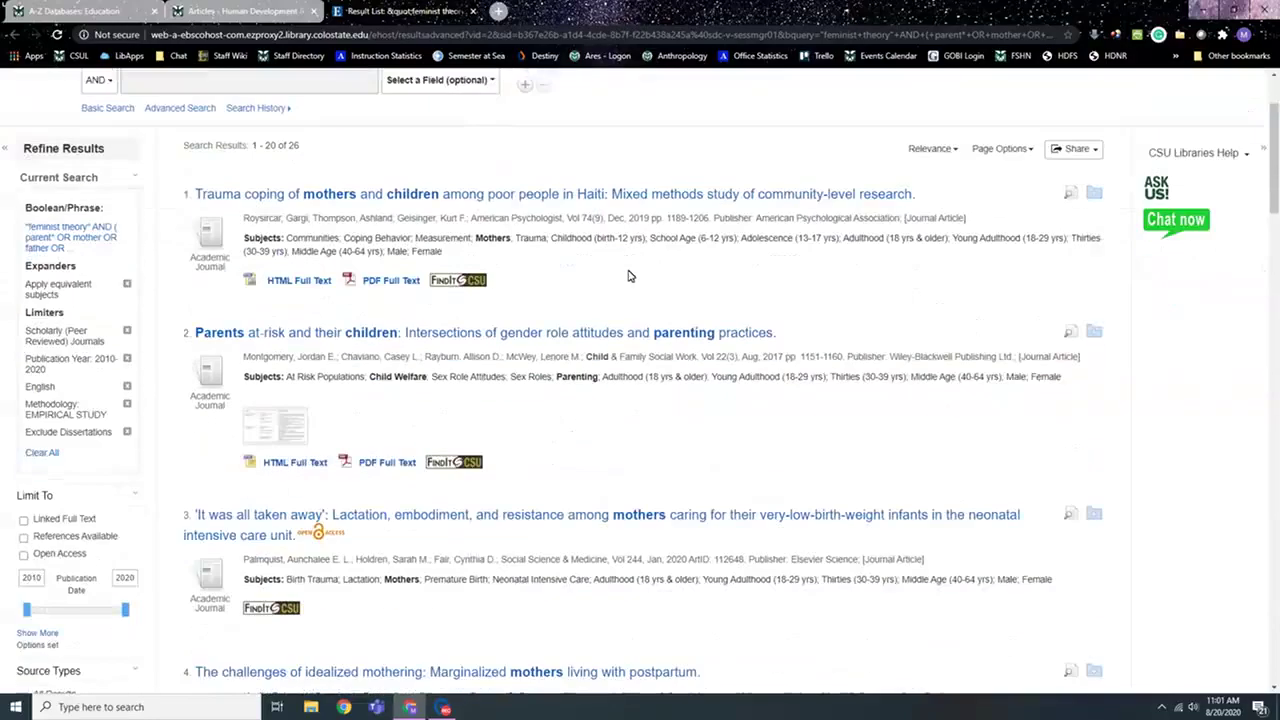
- Examine the active limiters and the Limit To options beside the search results
scroll(649, 271, down, 1)
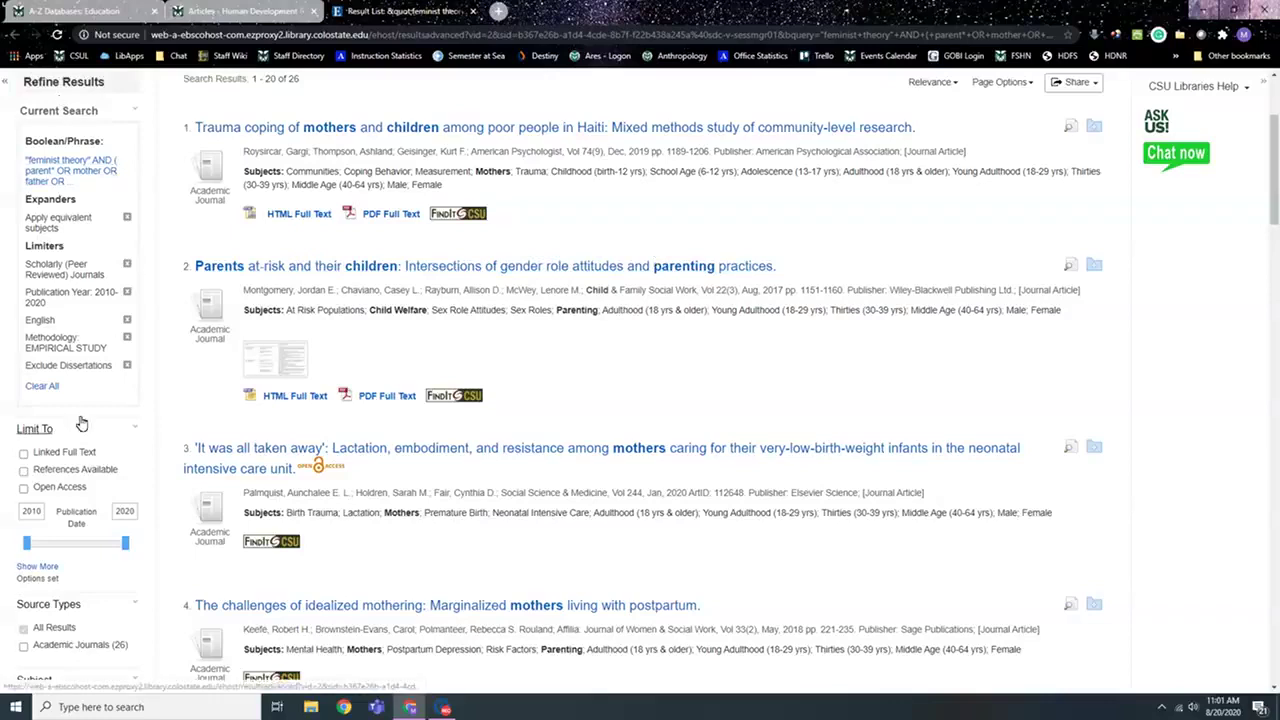
scroll(108, 407, down, 2)
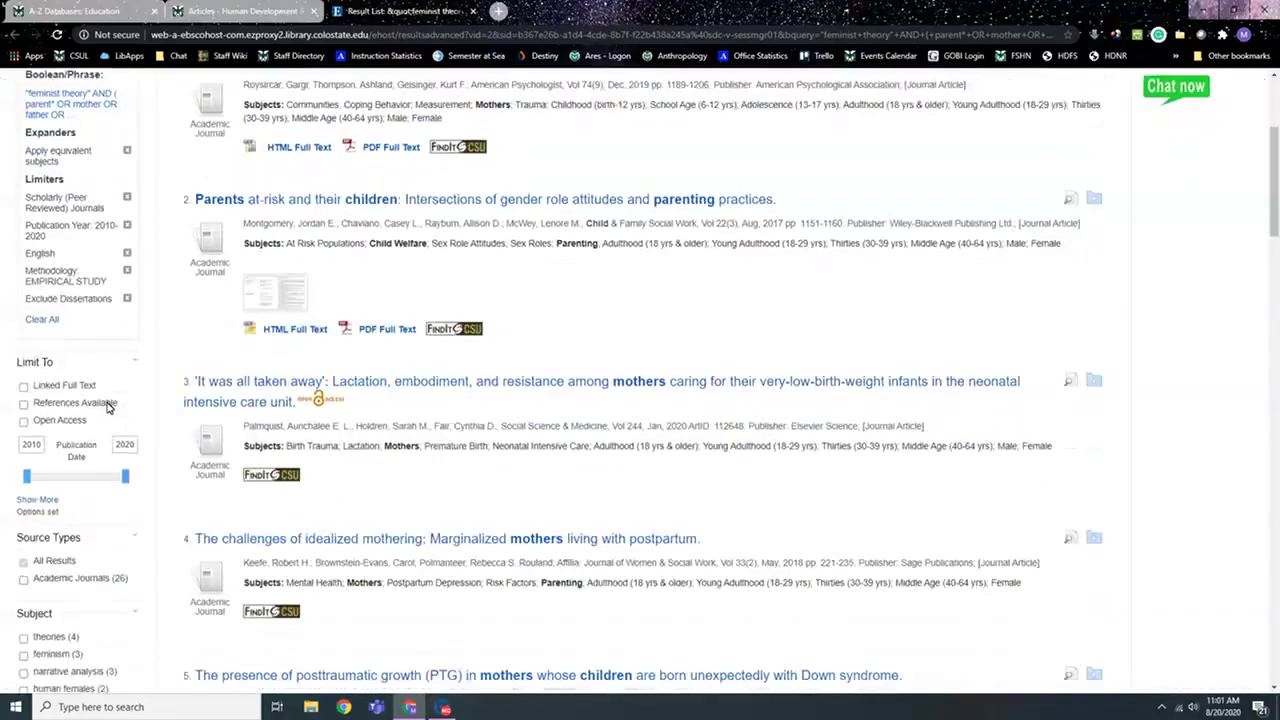
scroll(106, 406, up, 2)
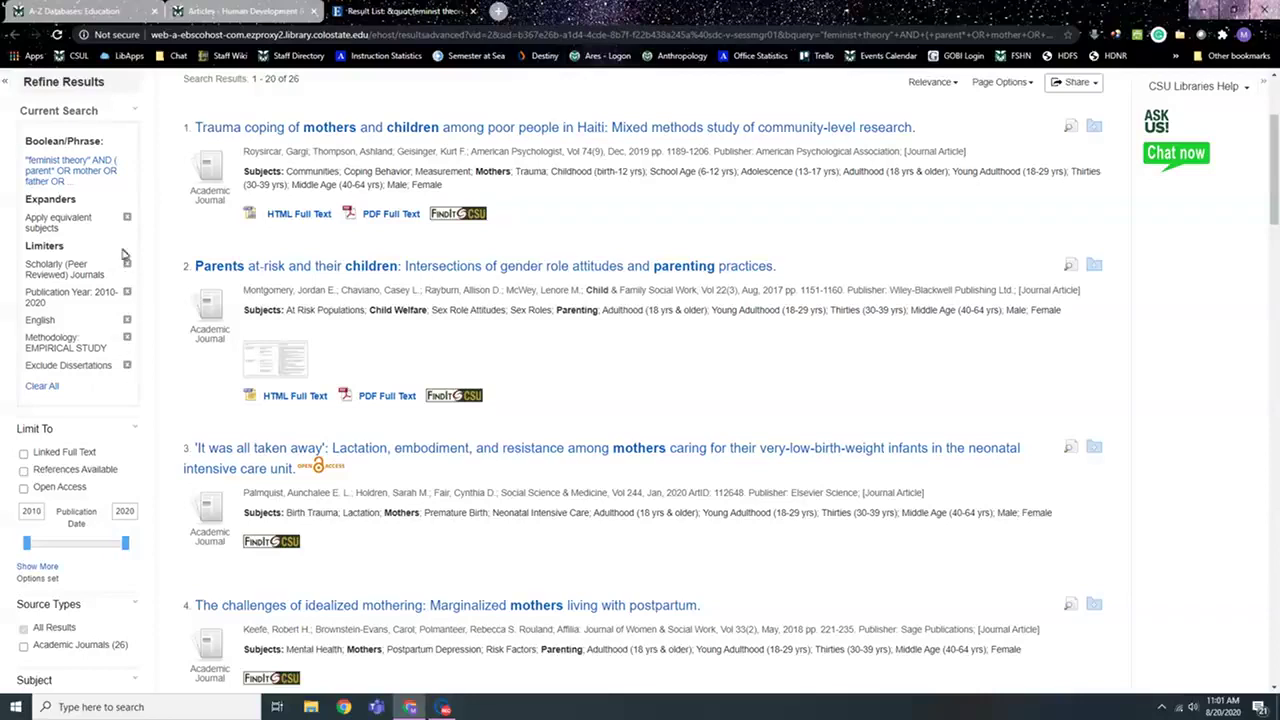
scroll(114, 268, down, 2)
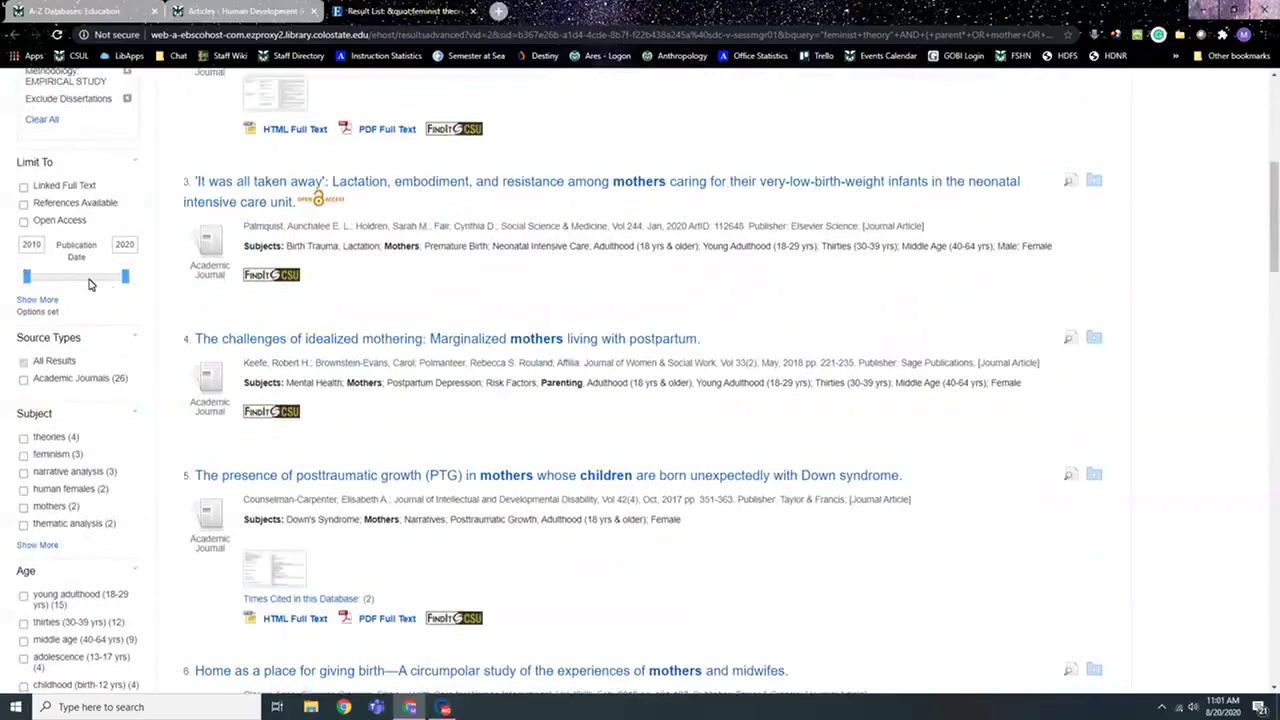
scroll(89, 285, down, 1)
scroll(89, 285, up, 2)
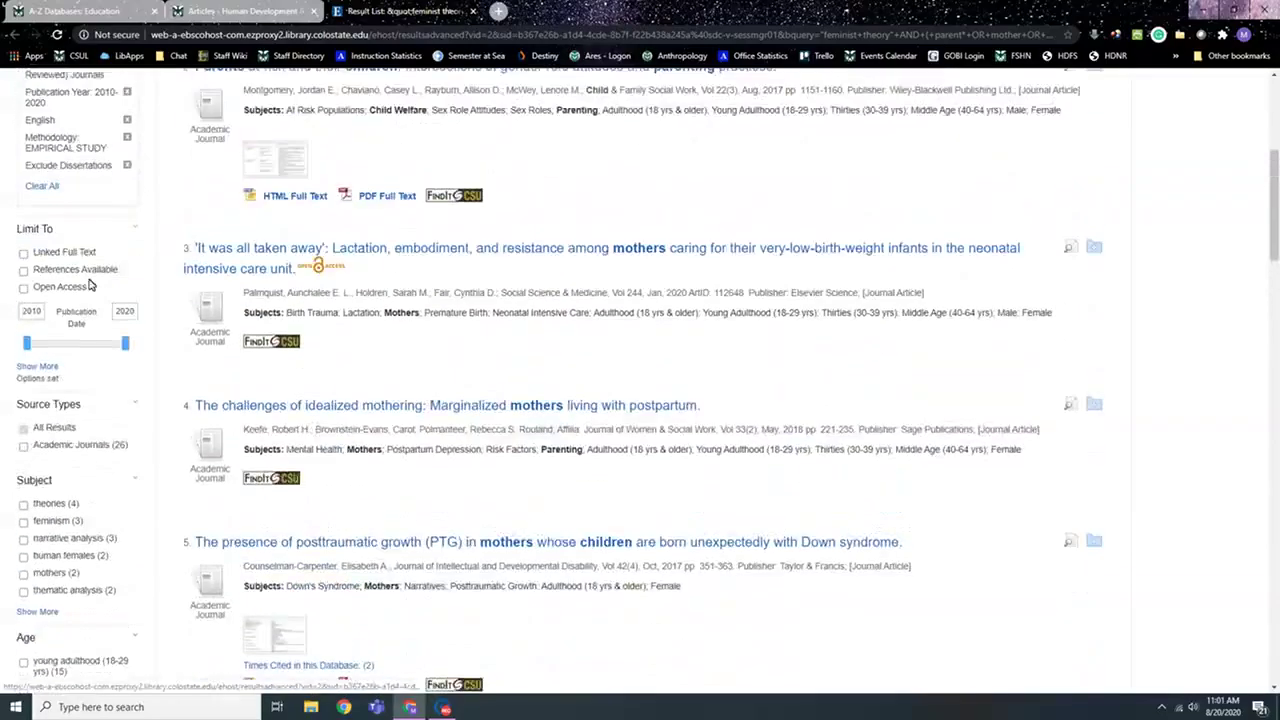
scroll(89, 285, up, 2)
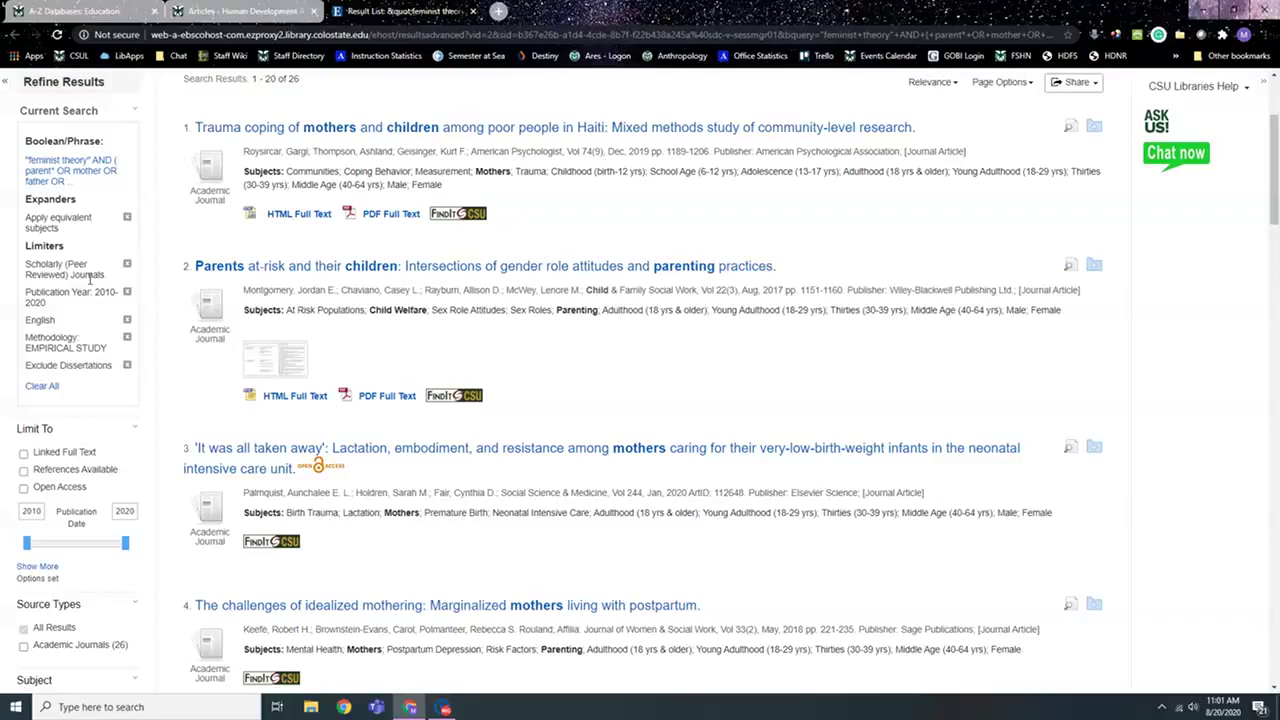
- Look through the source type, subject, age and publication filters, and expand the Methodology and Tests & Measures filters
scroll(89, 280, down, 4)
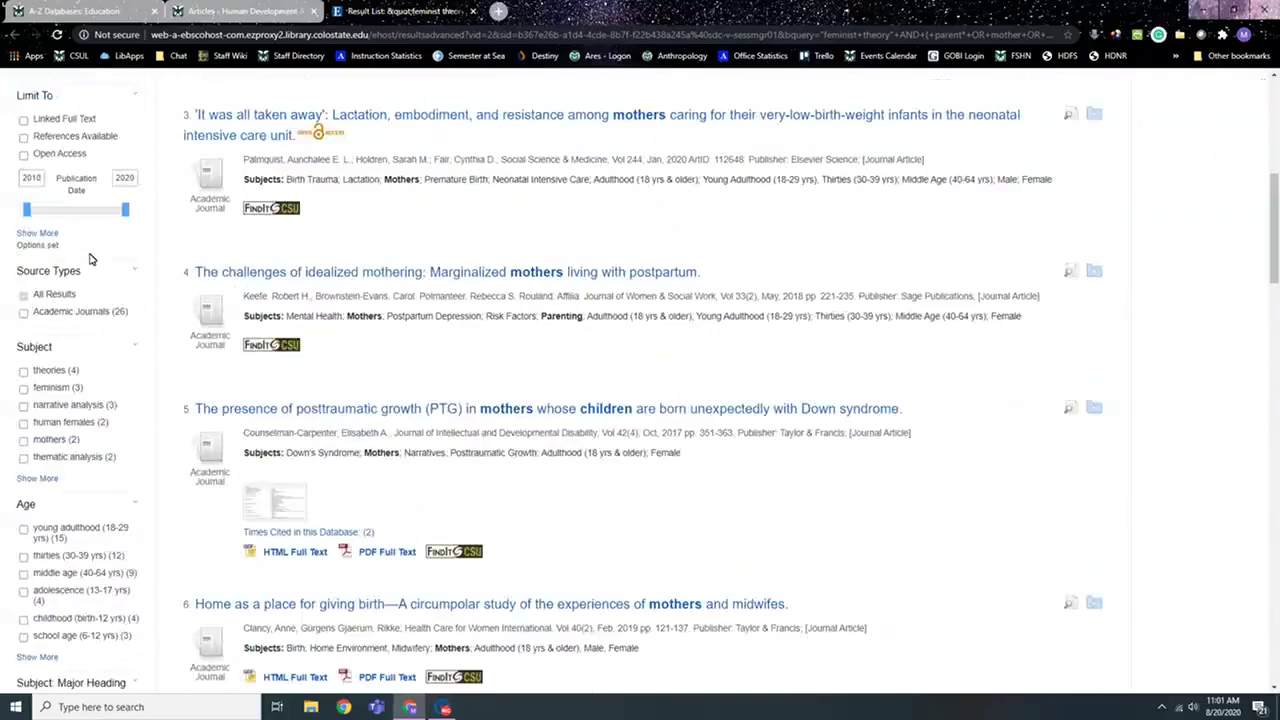
scroll(89, 258, down, 1)
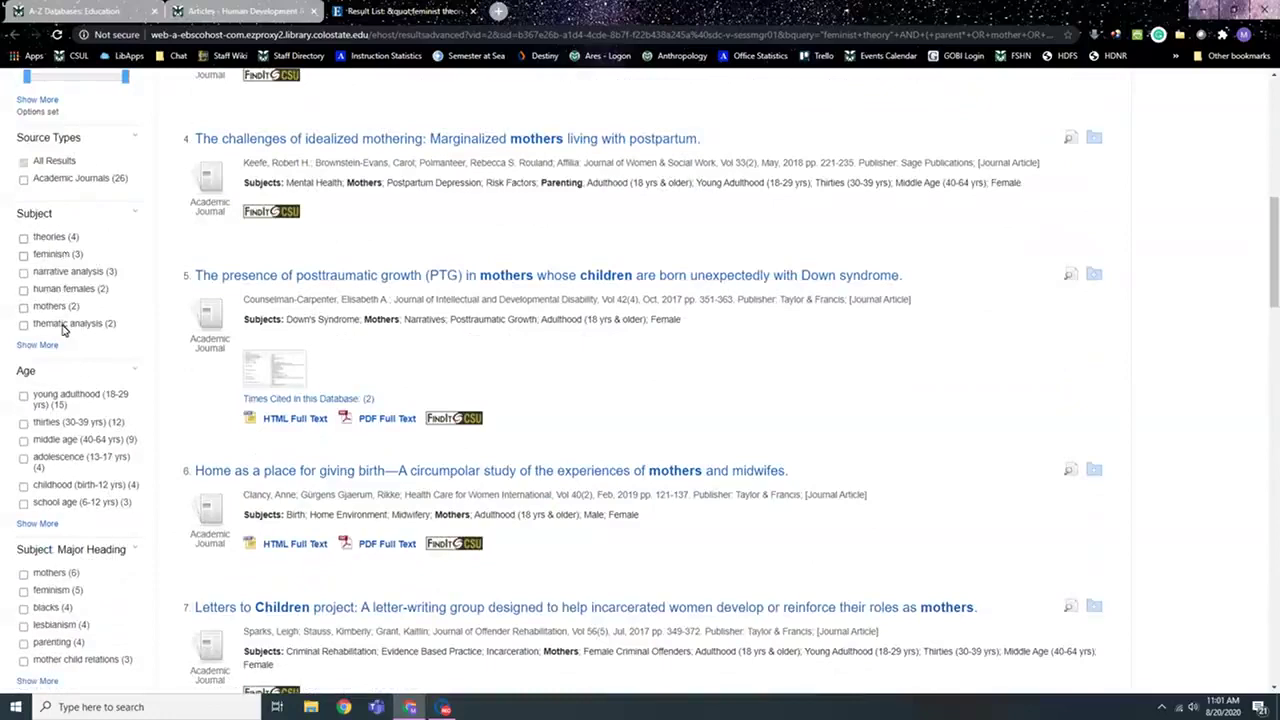
scroll(62, 330, down, 2)
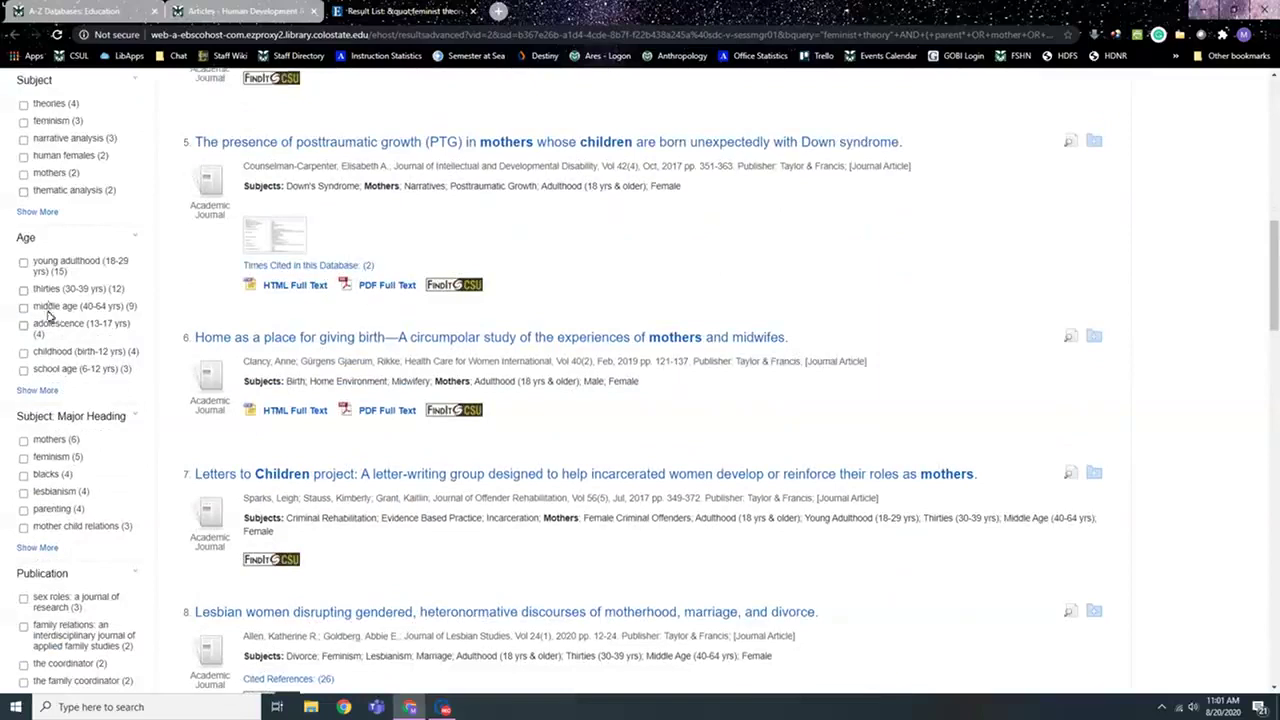
scroll(46, 306, down, 3)
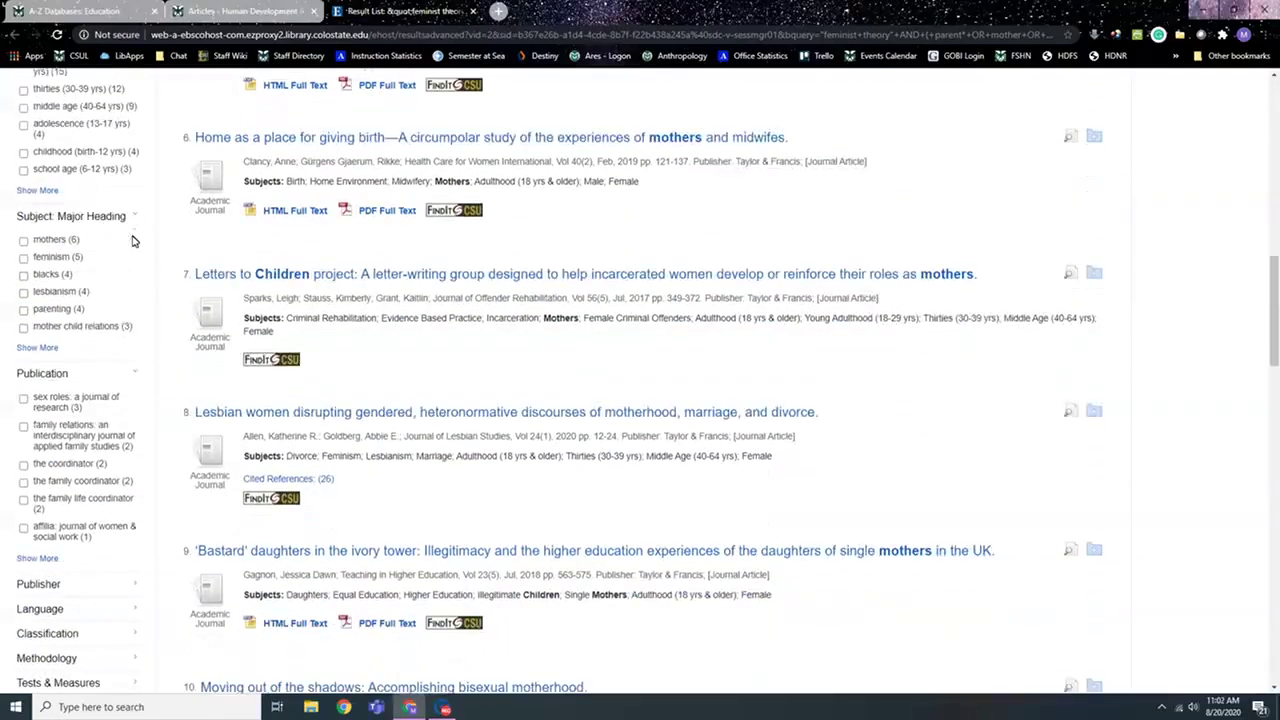
scroll(97, 402, down, 1)
scroll(97, 402, down, 3)
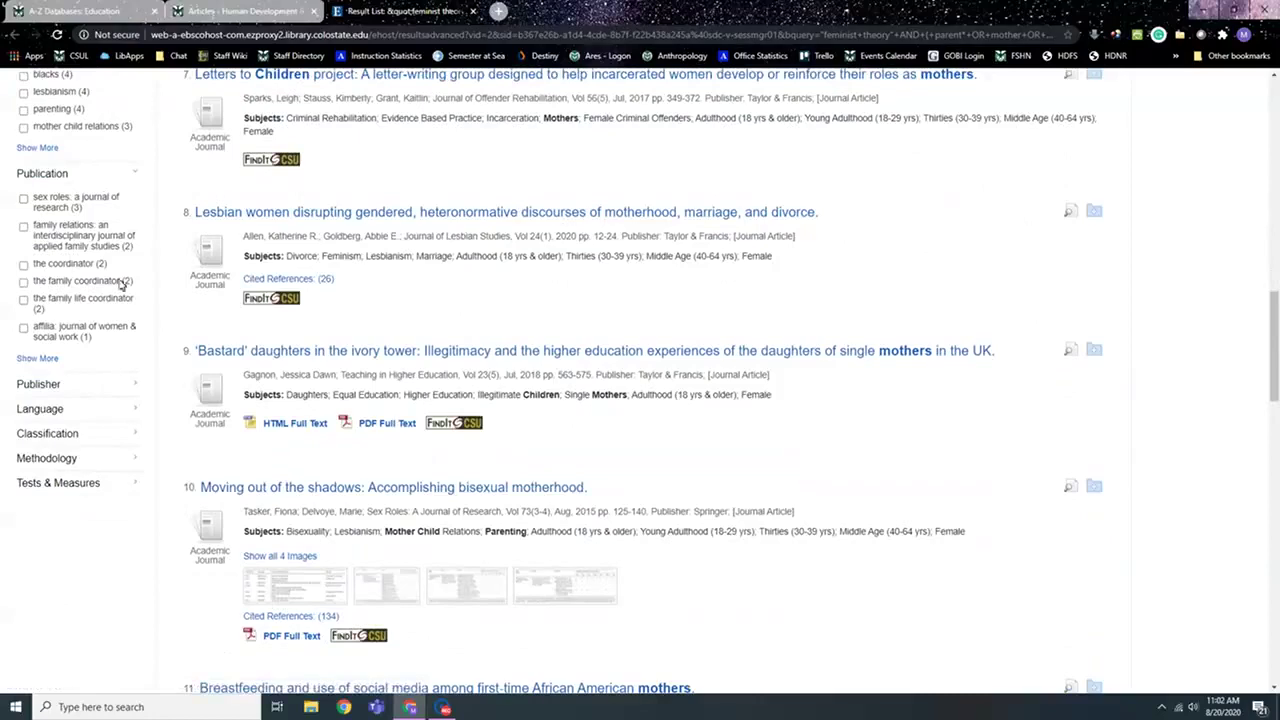
scroll(120, 280, down, 3)
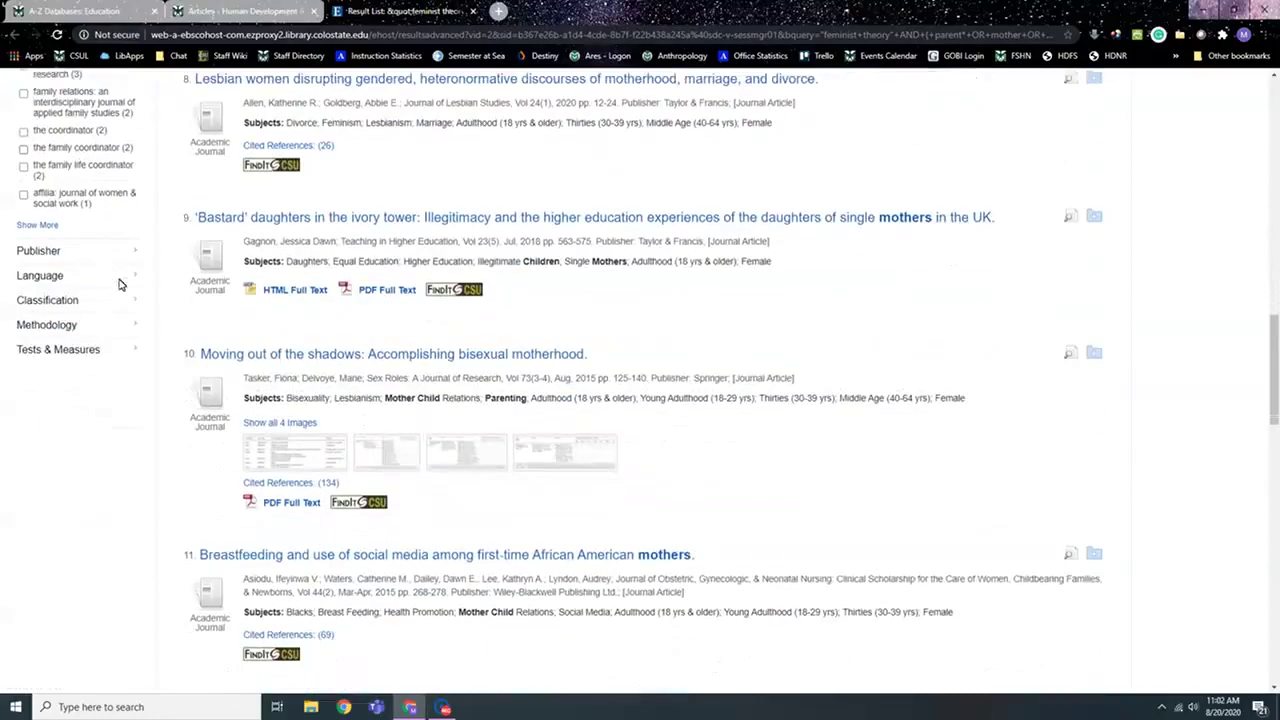
click(135, 331)
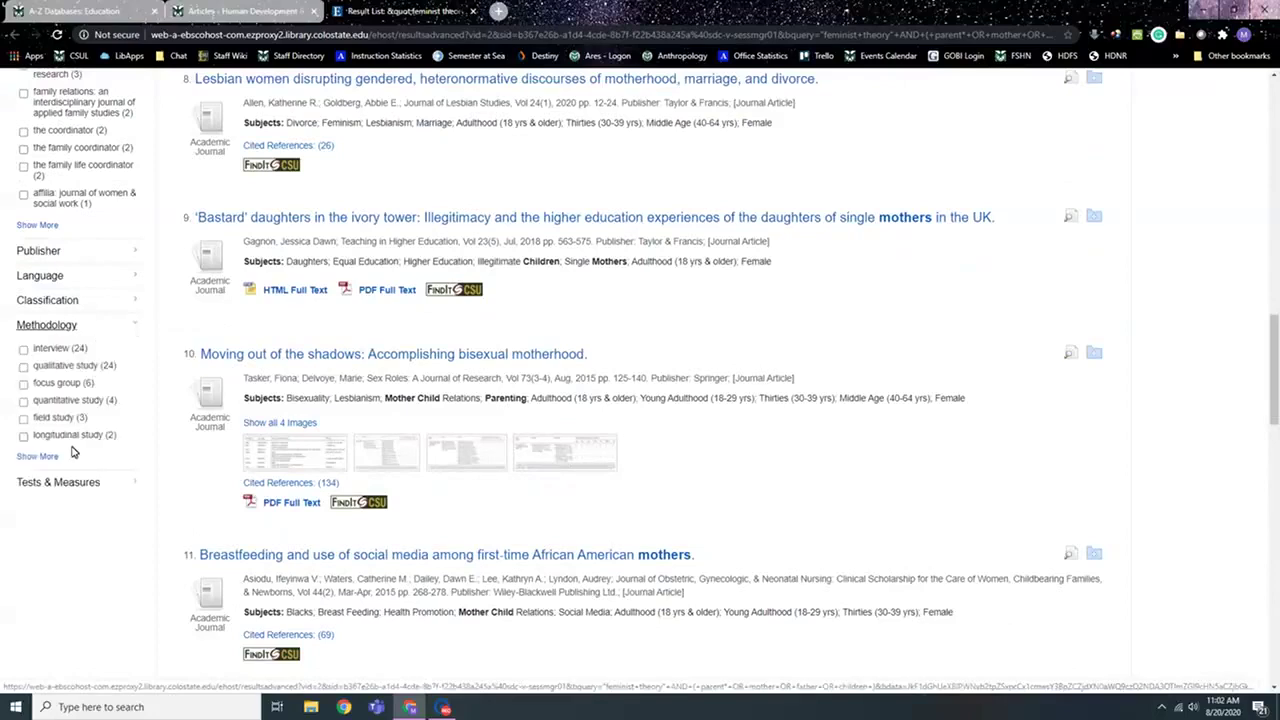
click(135, 485)
scroll(134, 486, down, 3)
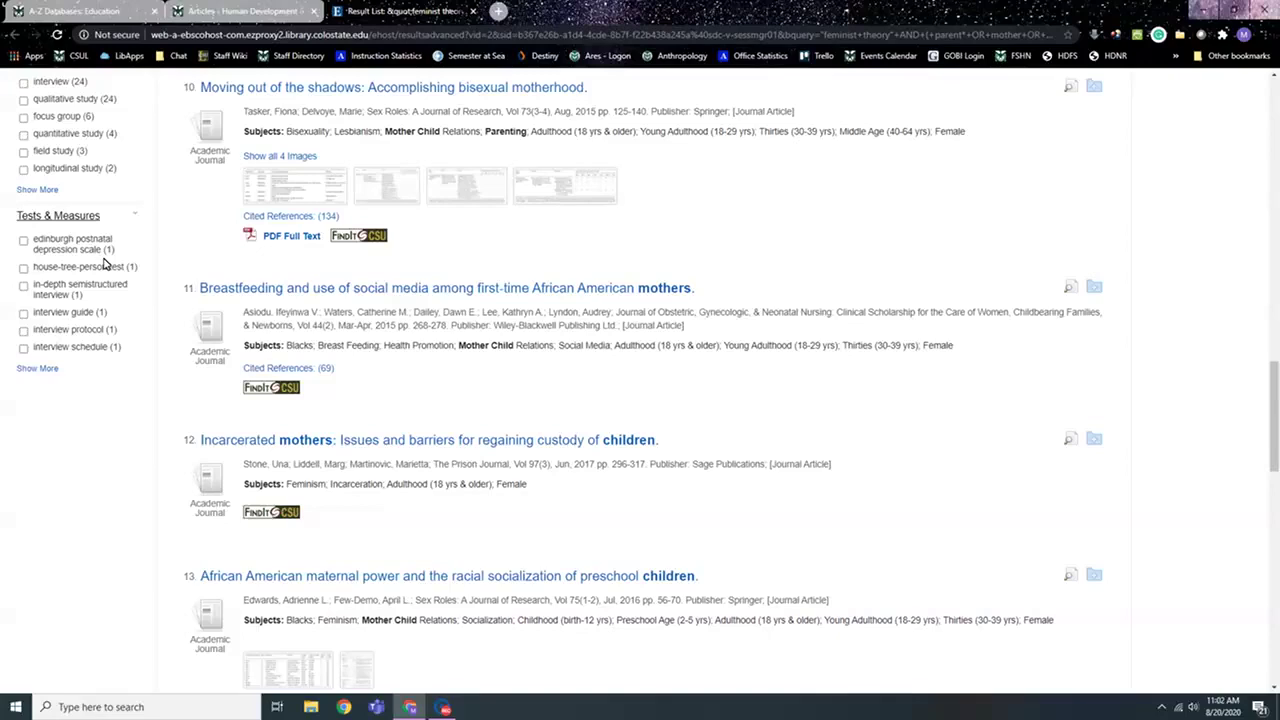
- Open the first result, on trauma coping of mothers and children in Haiti, and review its abstract, methodology, publication details and full-text options
scroll(104, 263, up, 10)
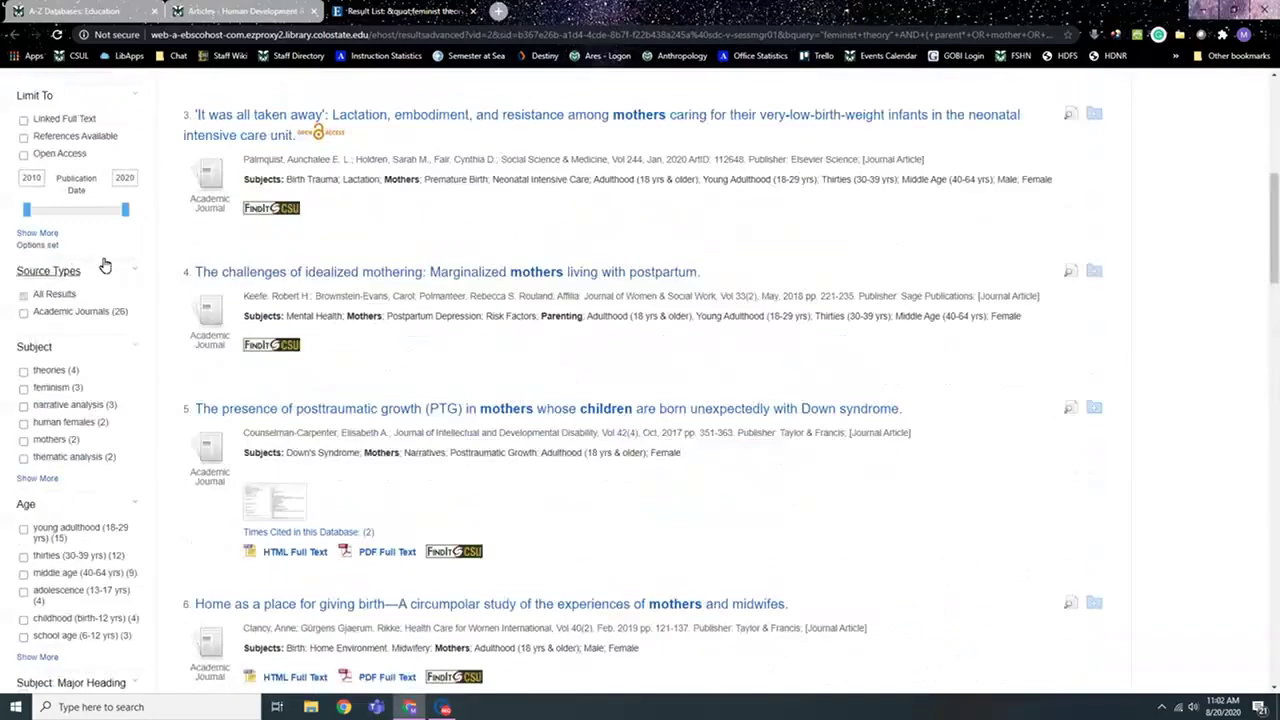
scroll(104, 263, up, 5)
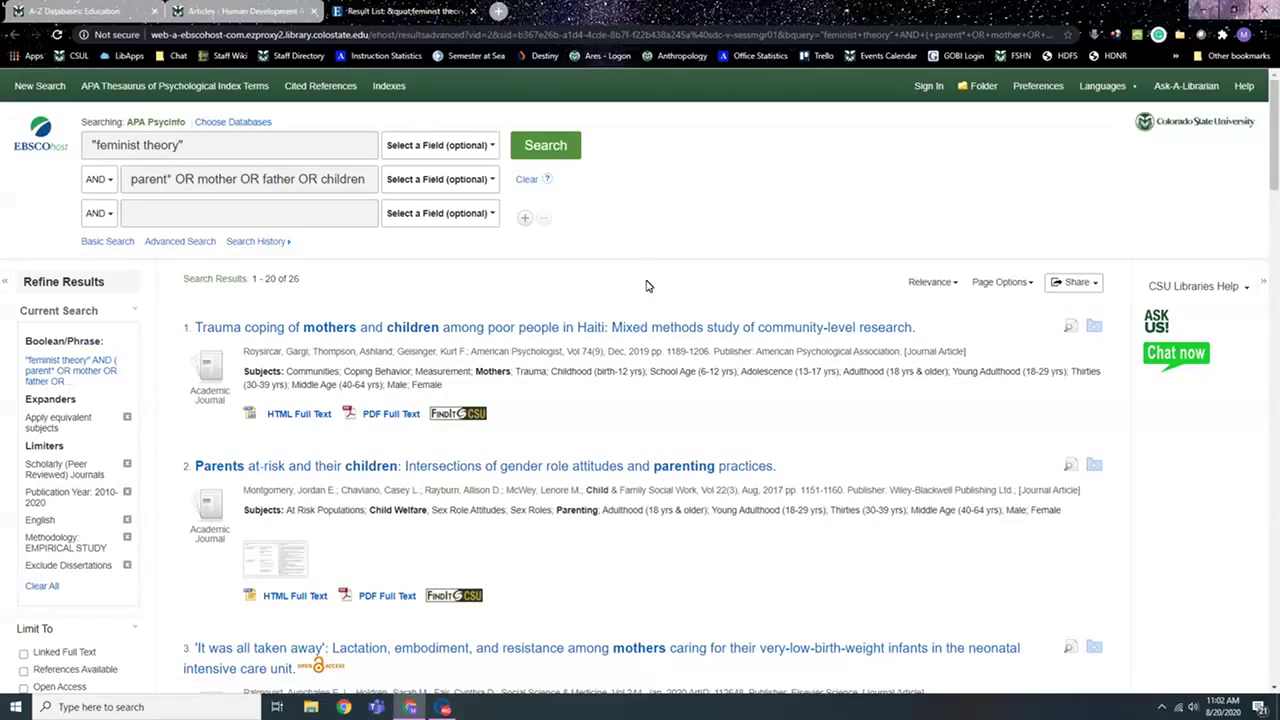
click(414, 328)
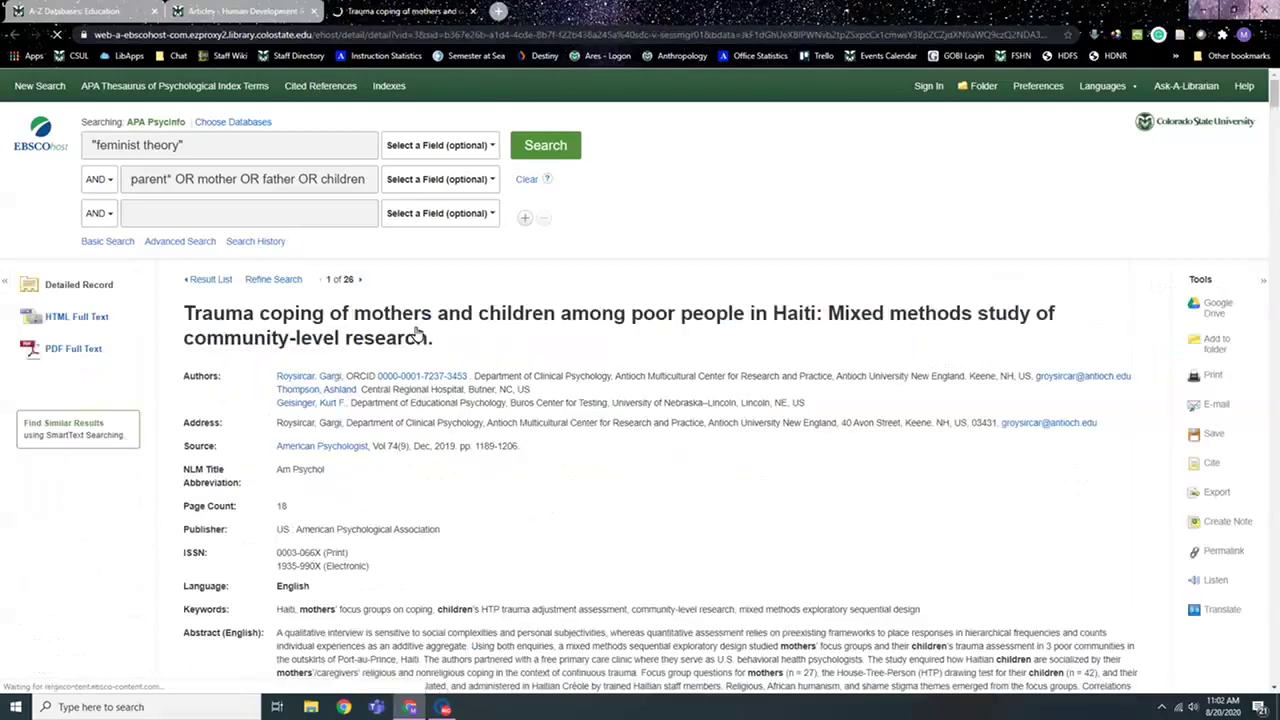
scroll(420, 330, down, 2)
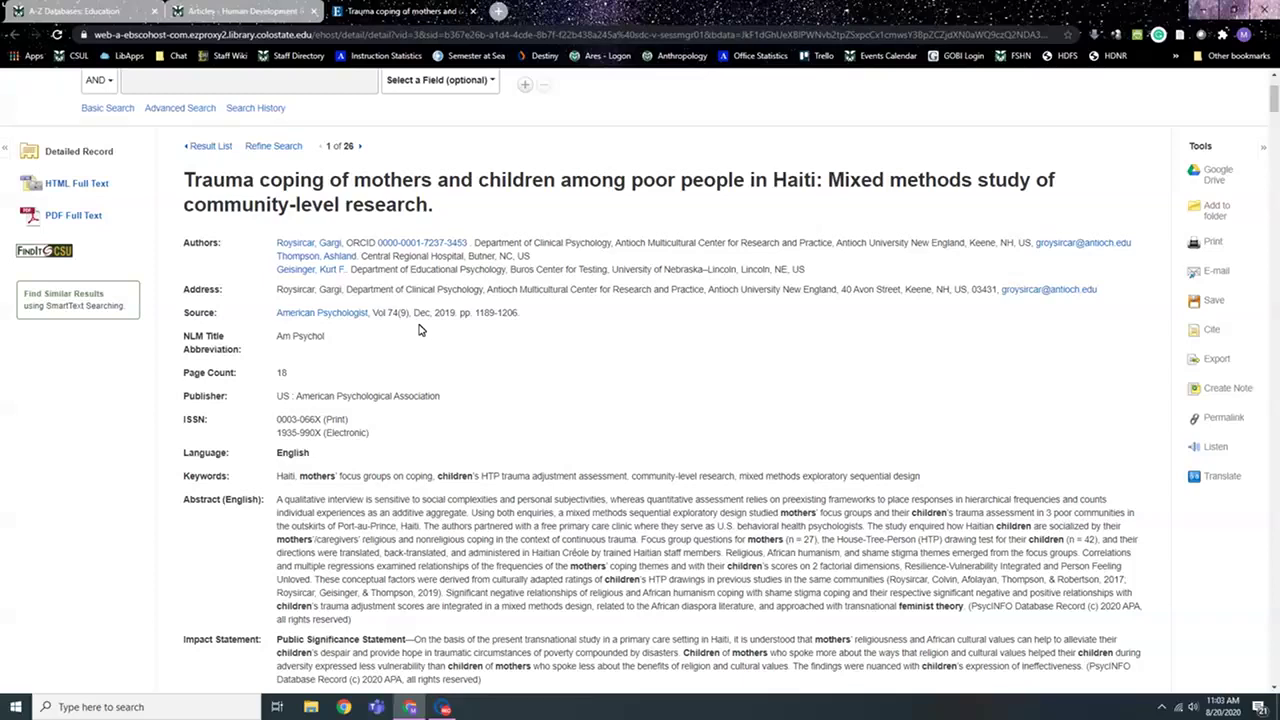
scroll(420, 330, down, 3)
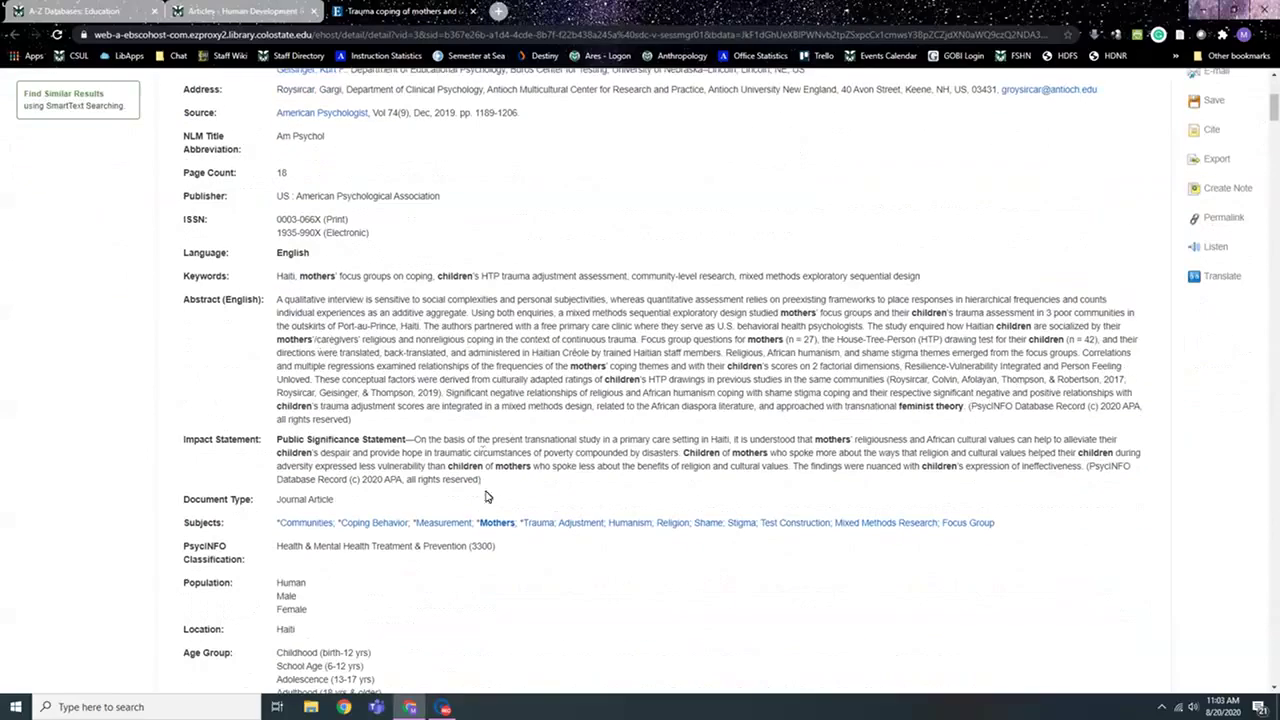
scroll(481, 452, down, 6)
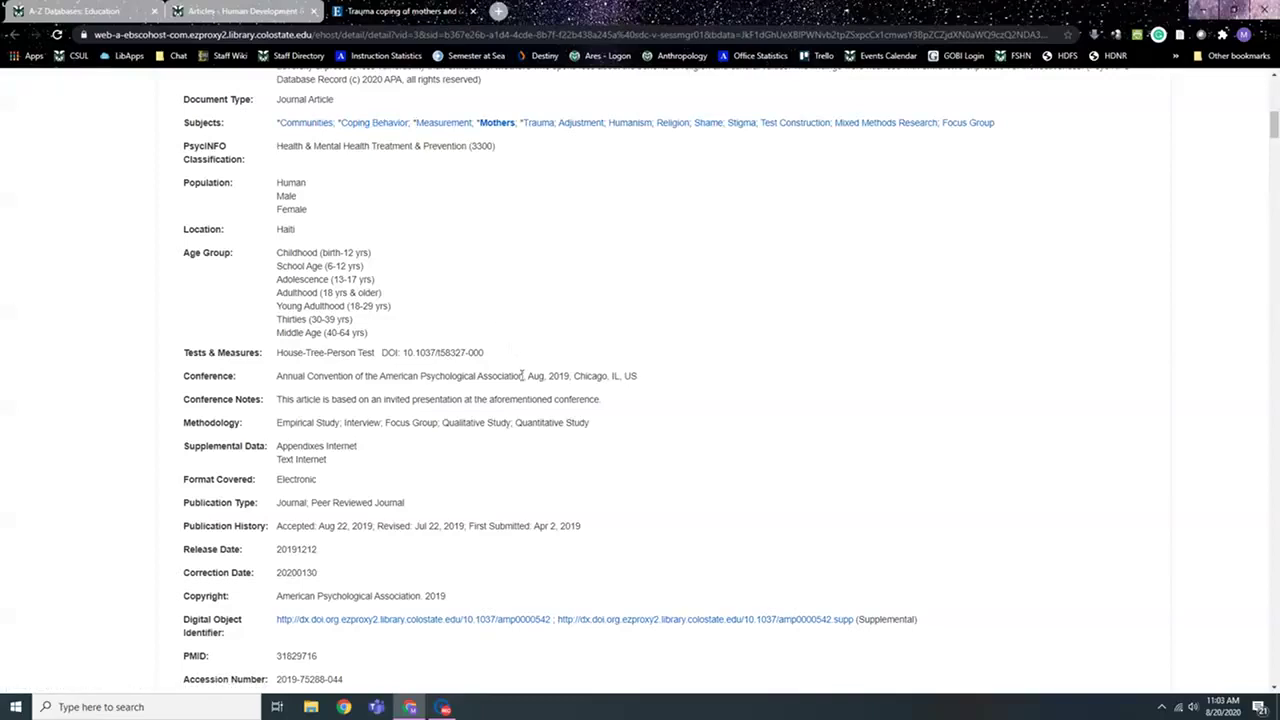
scroll(521, 375, down, 1)
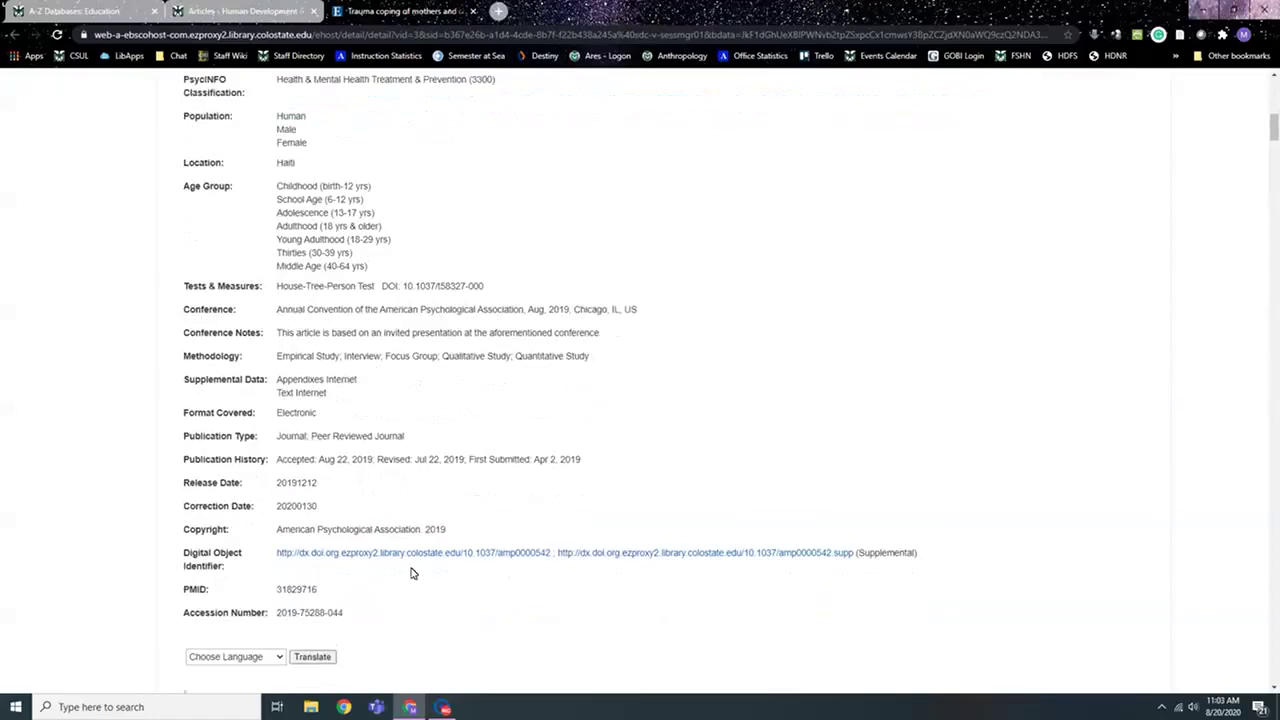
scroll(408, 590, up, 4)
scroll(409, 476, up, 3)
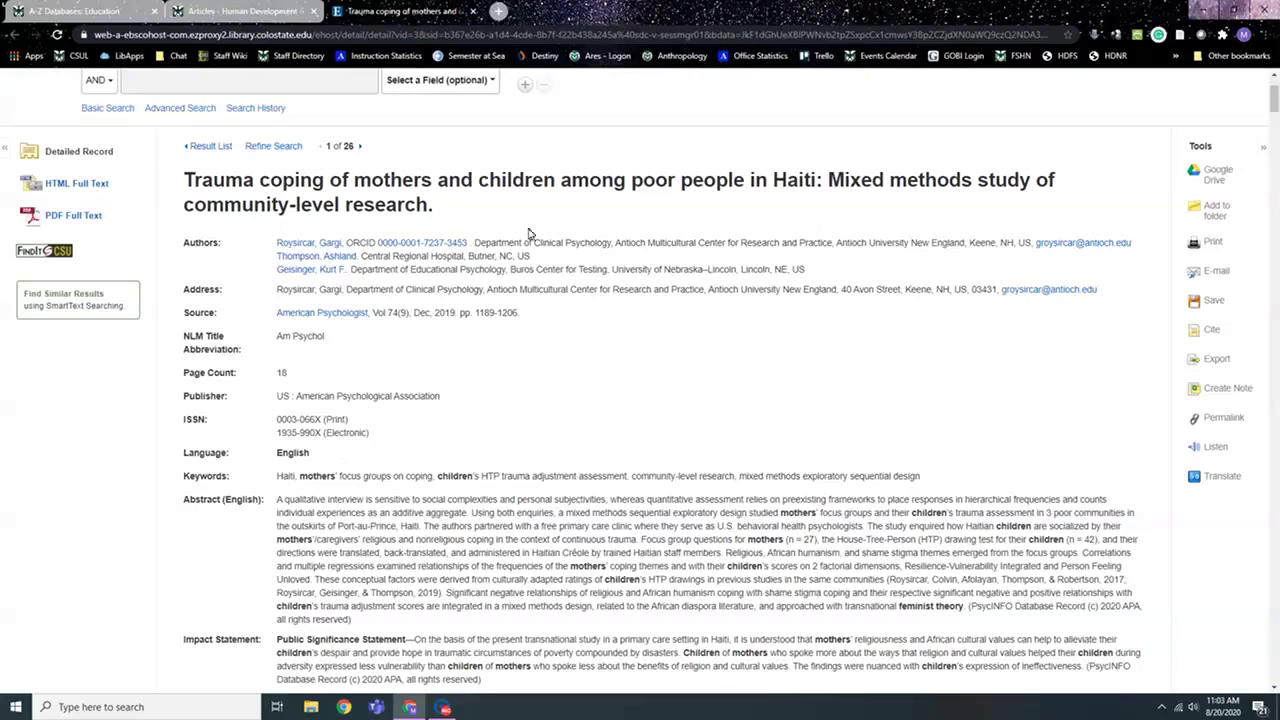
click(83, 222)
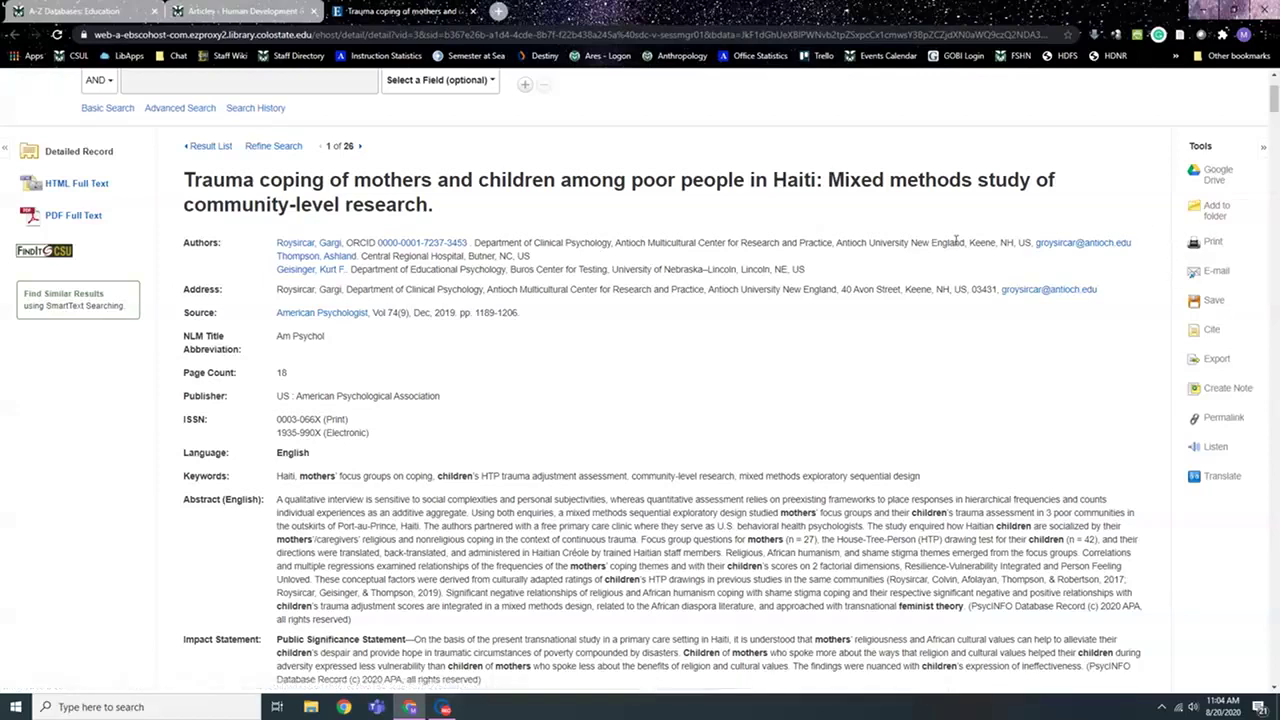
- Highlight the name of the database being searched, above the search terms
scroll(957, 241, up, 2)
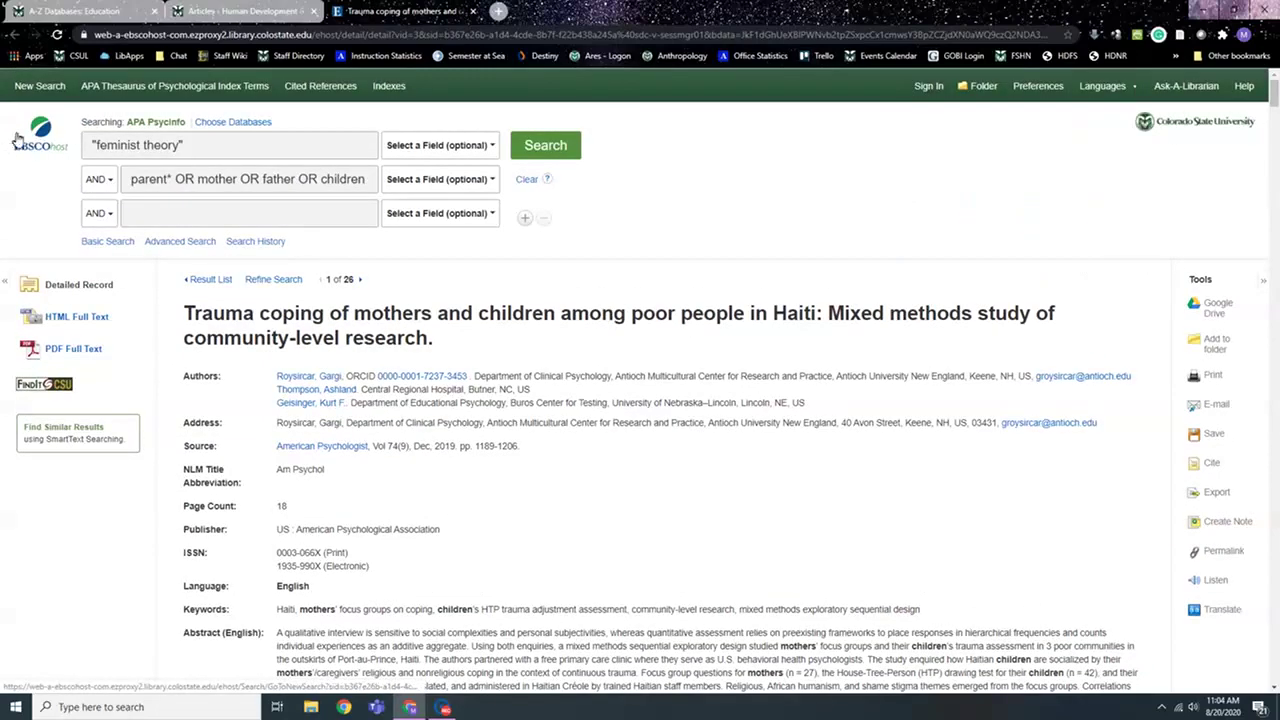
drag(127, 122, 190, 122)
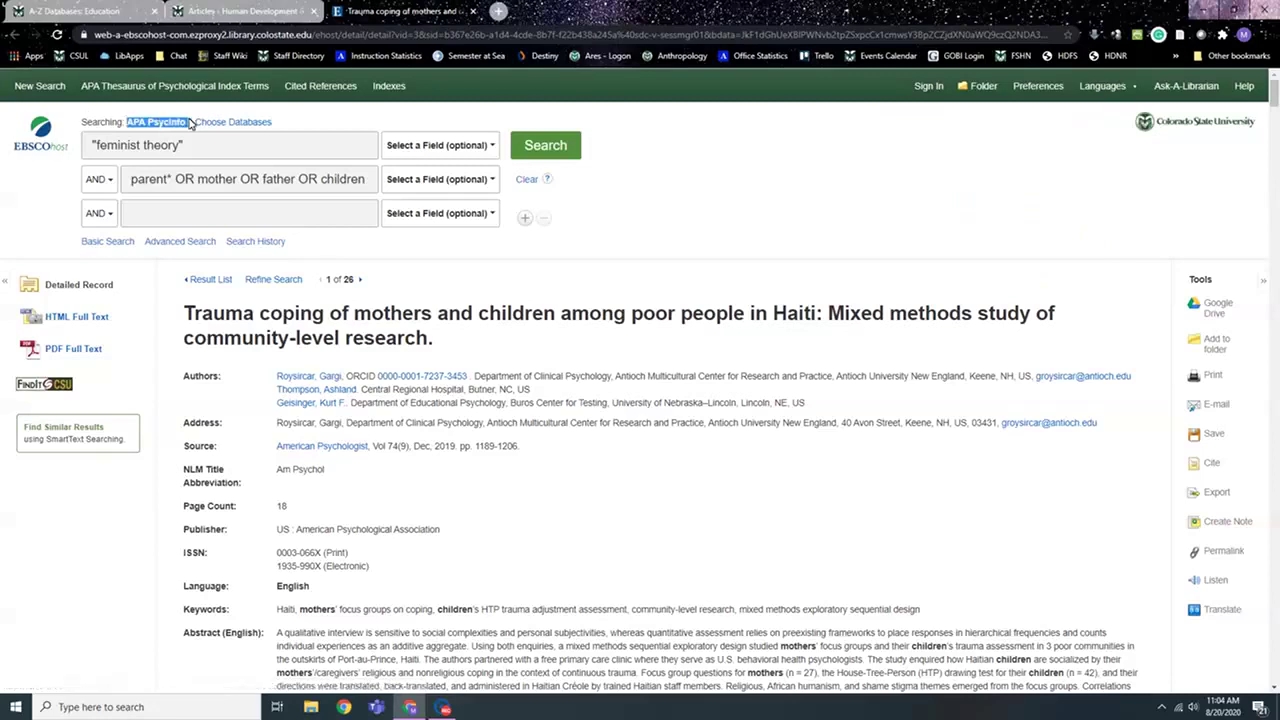
click(38, 215)
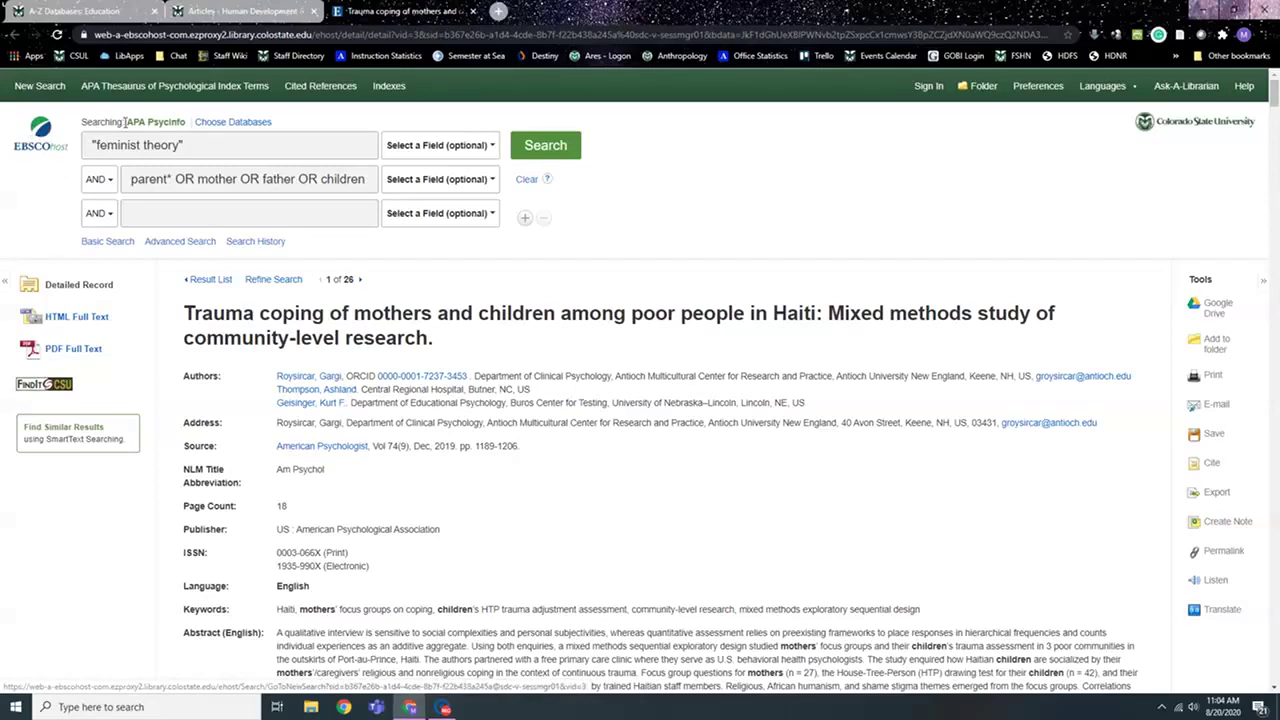
drag(126, 120, 185, 124)
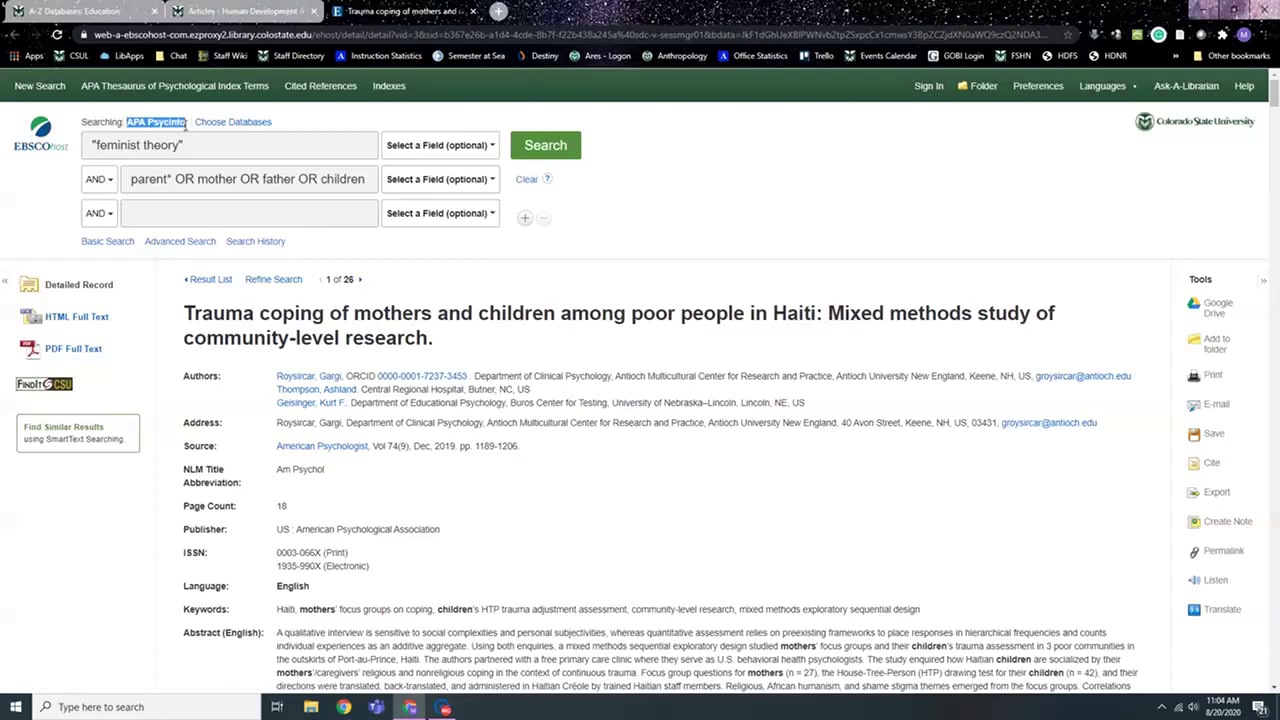
click(337, 108)
- Open the list of databases to search, browse what is available, and select CAB Abstracts in addition to APA PsycInfo
click(257, 124)
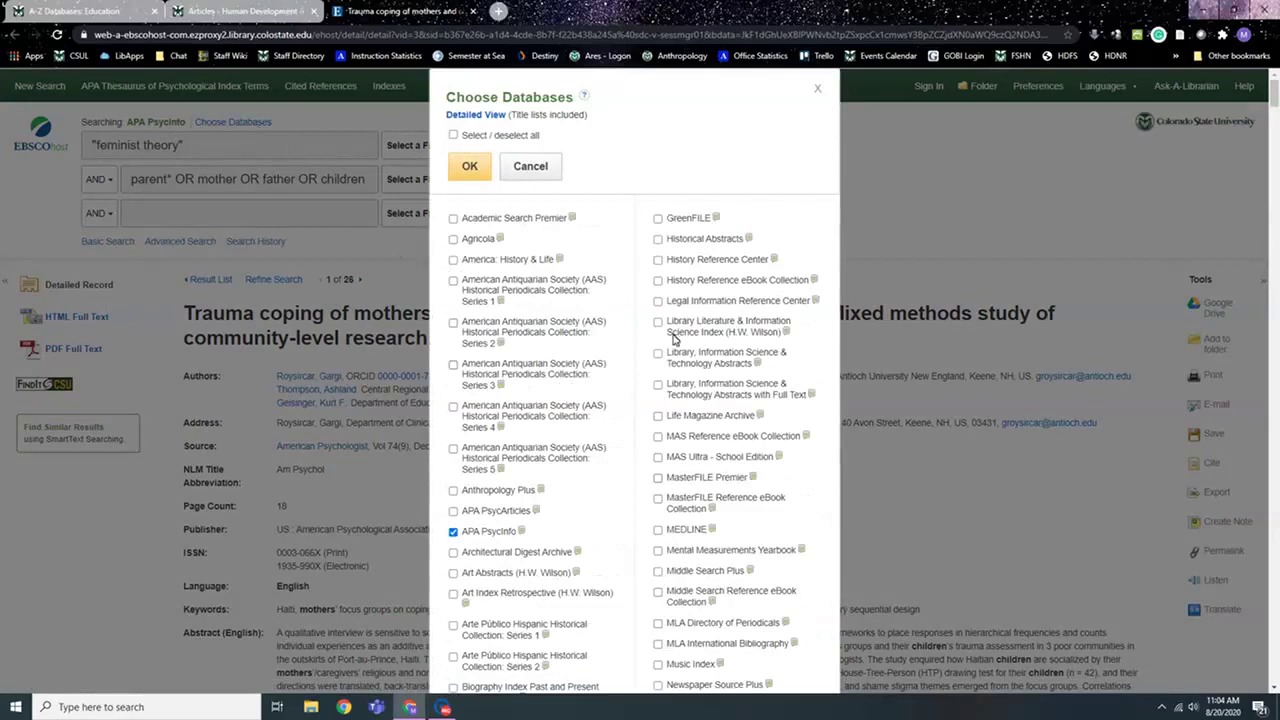
scroll(623, 526, down, 3)
scroll(625, 528, down, 5)
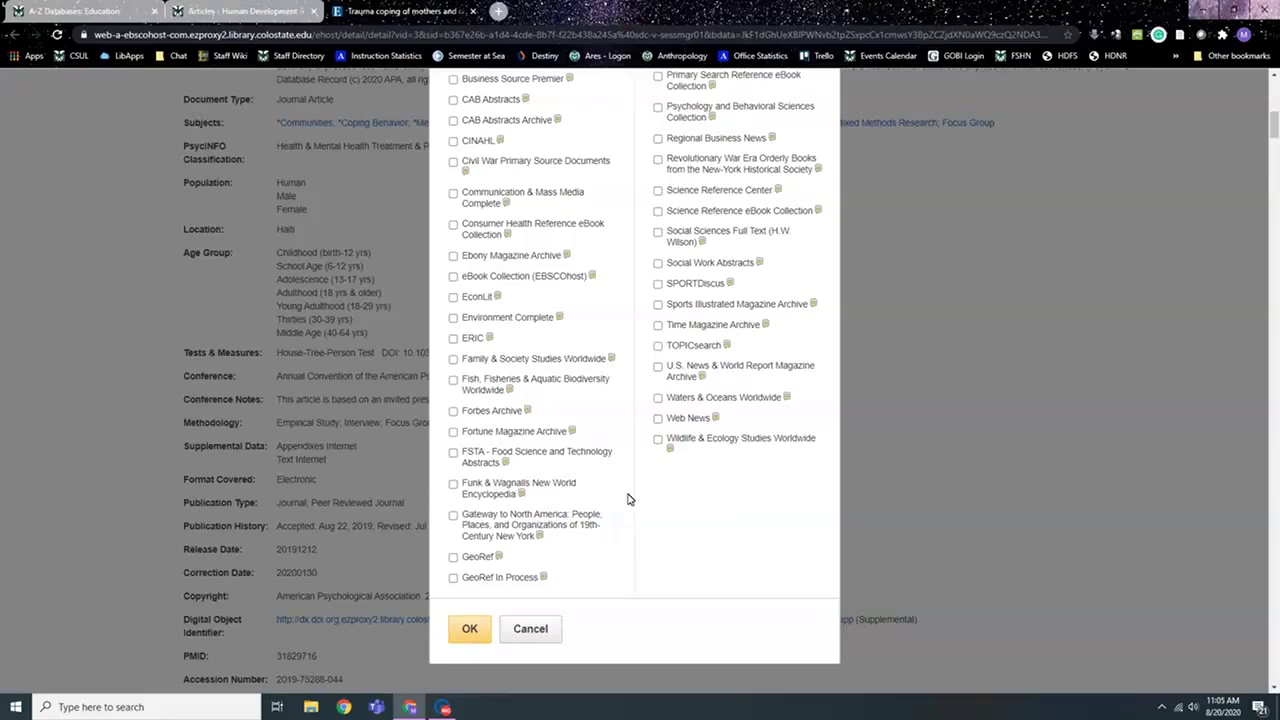
scroll(585, 401, up, 1)
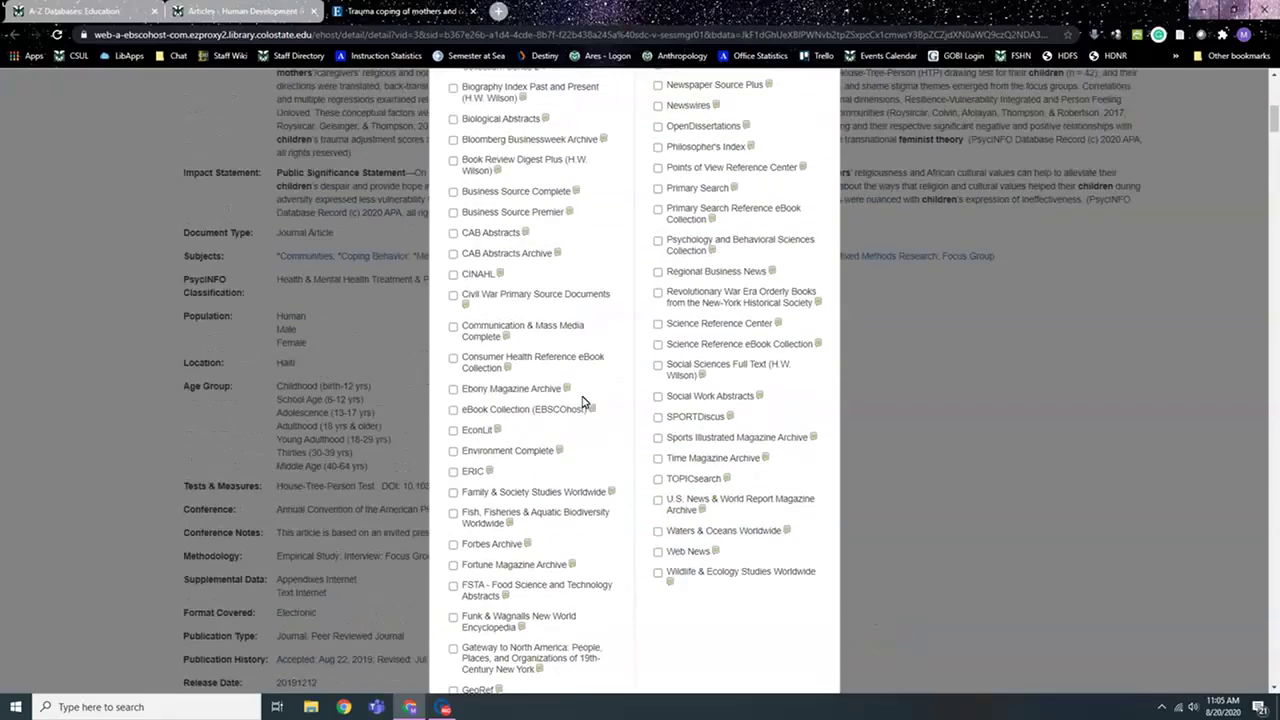
scroll(583, 401, up, 2)
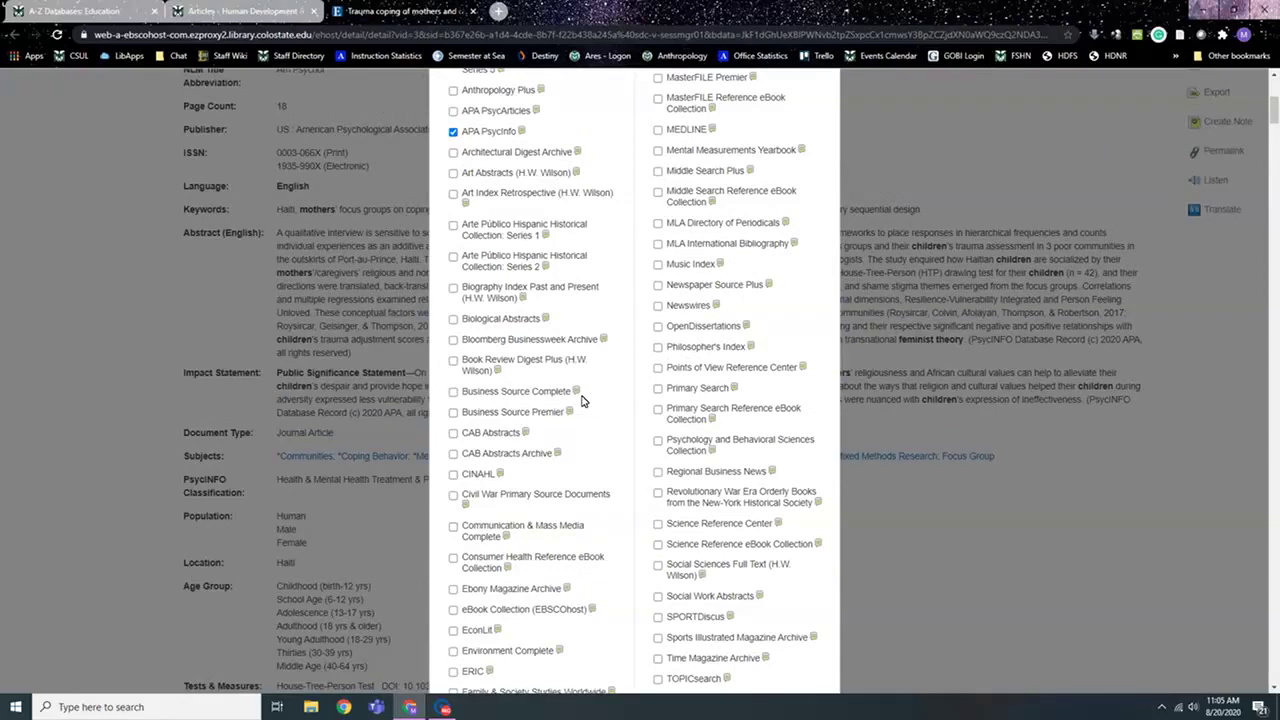
scroll(583, 400, down, 1)
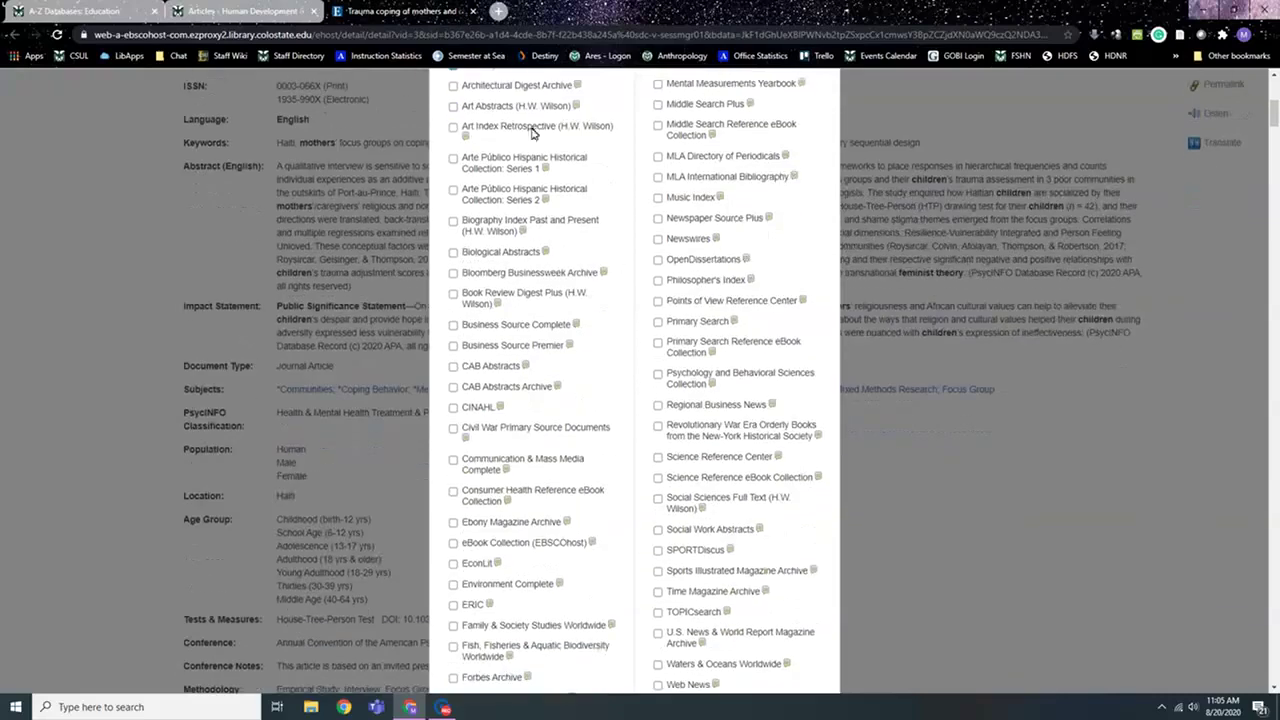
click(453, 367)
- Add Family & Society Studies Worldwide and MEDLINE to the selected databases and confirm the selection
scroll(577, 546, down, 3)
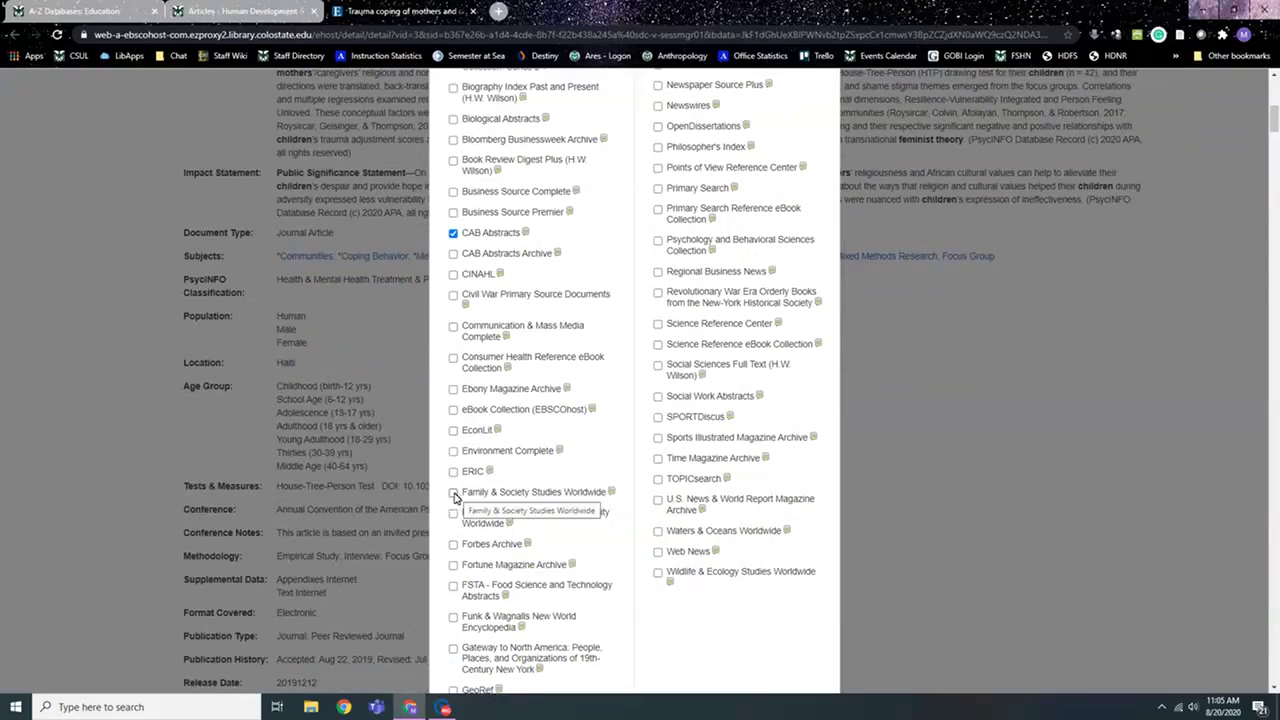
click(453, 492)
scroll(619, 493, up, 4)
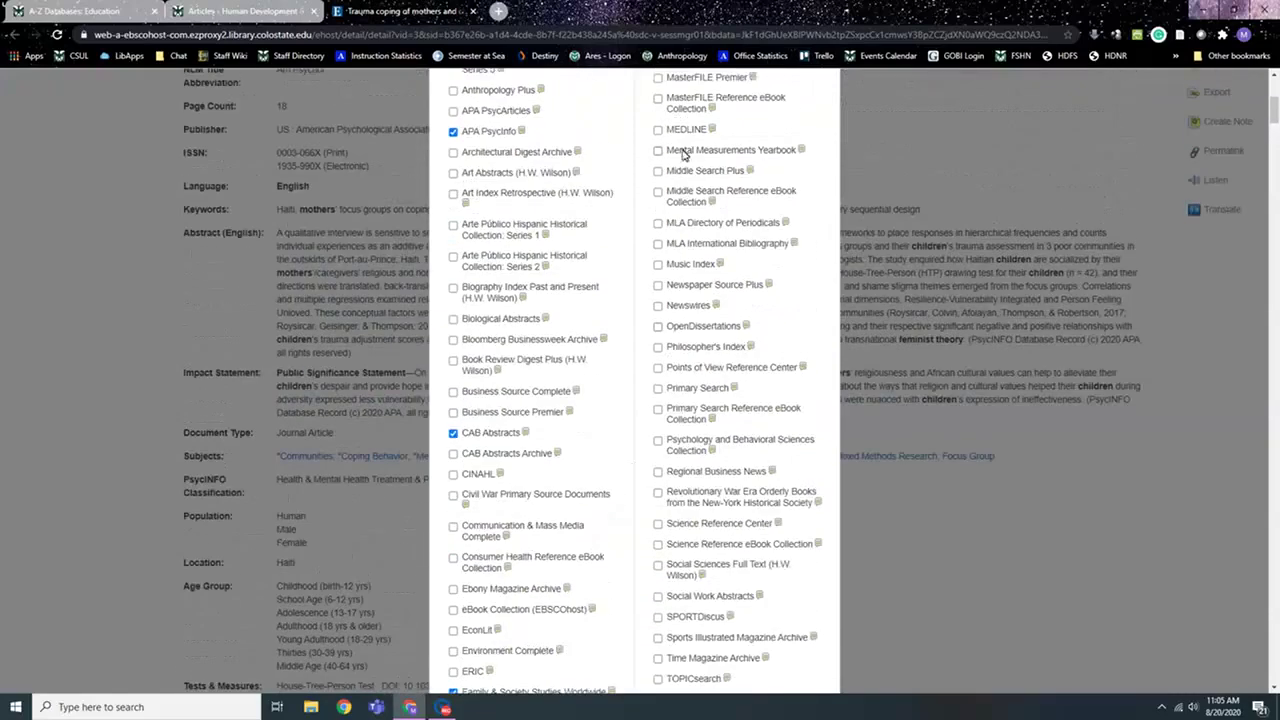
click(658, 130)
scroll(749, 304, up, 3)
scroll(749, 304, down, 15)
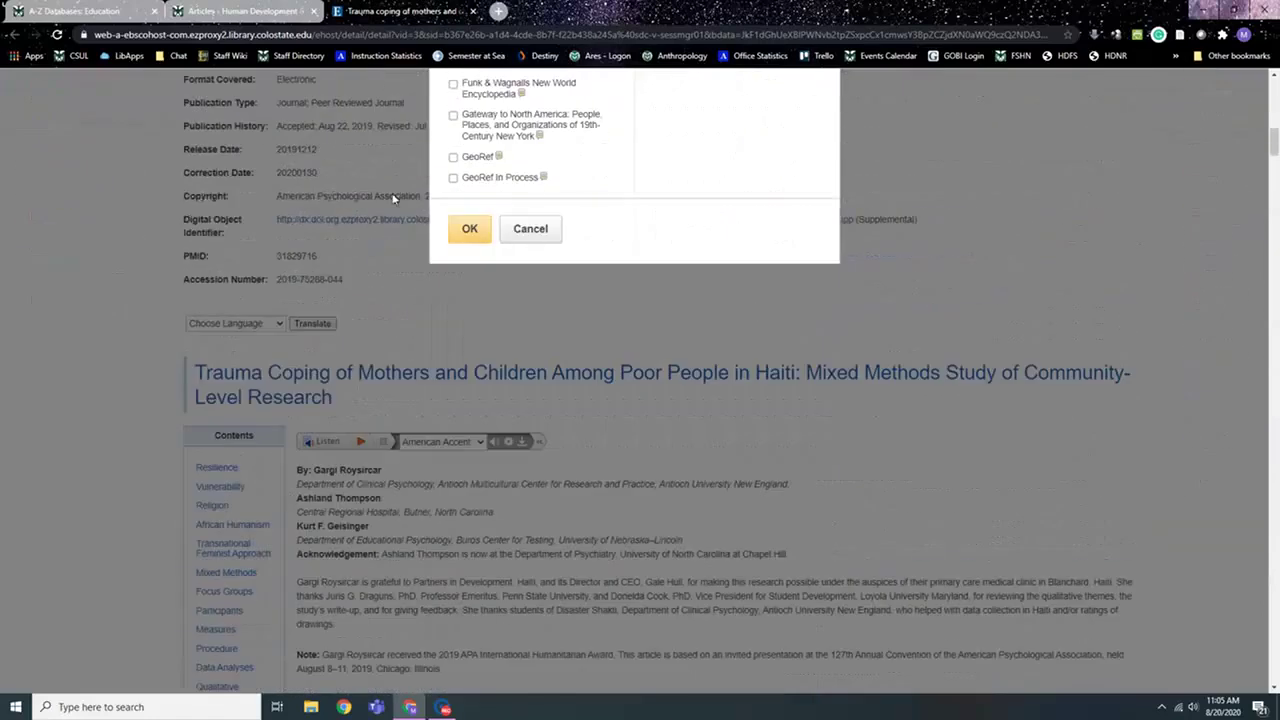
click(463, 229)
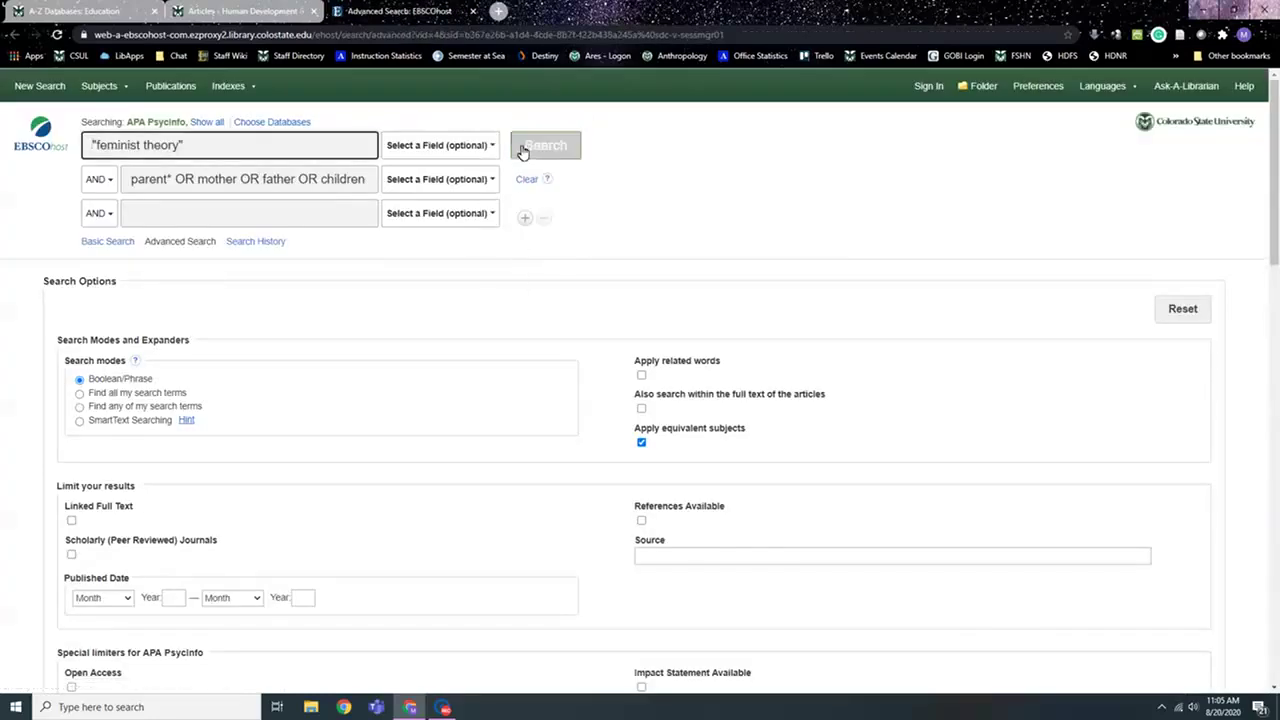
- Rerun the "feminist theory" and parent* OR mother OR father OR children search across the chosen databases and highlight the total number of results
click(531, 148)
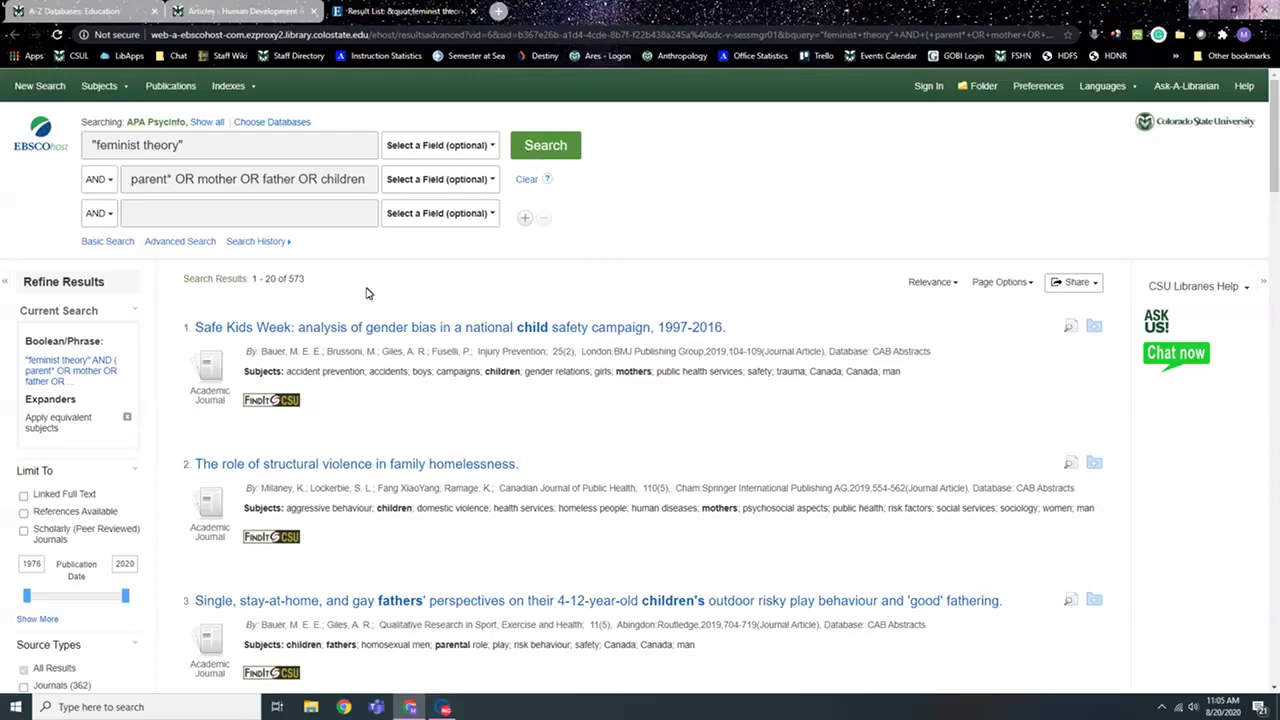
double_click(297, 280)
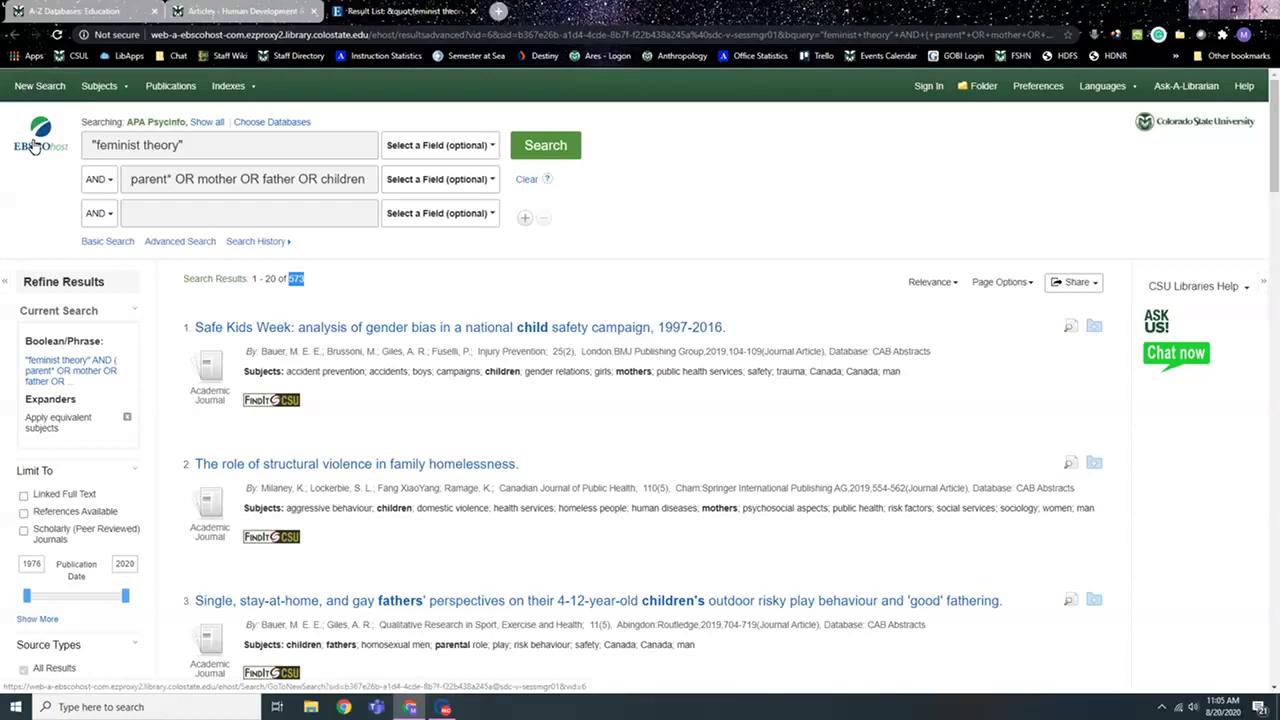
click(228, 86)
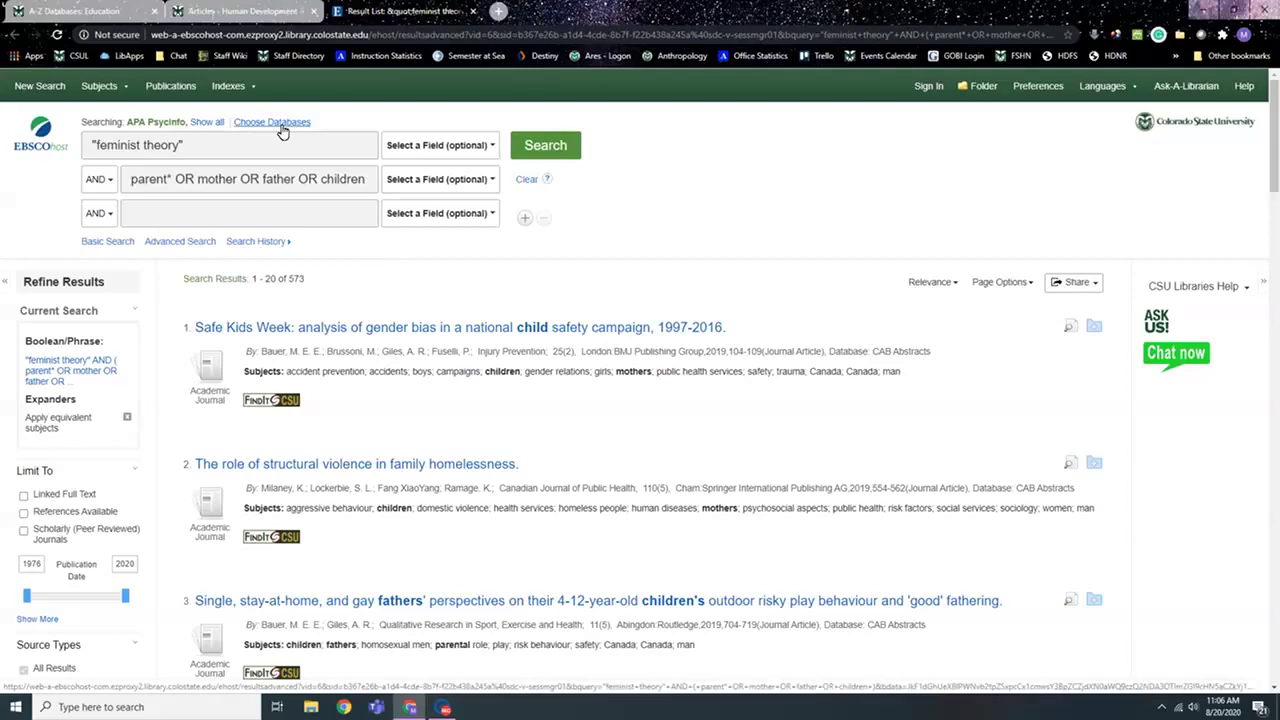
scroll(594, 194, down, 2)
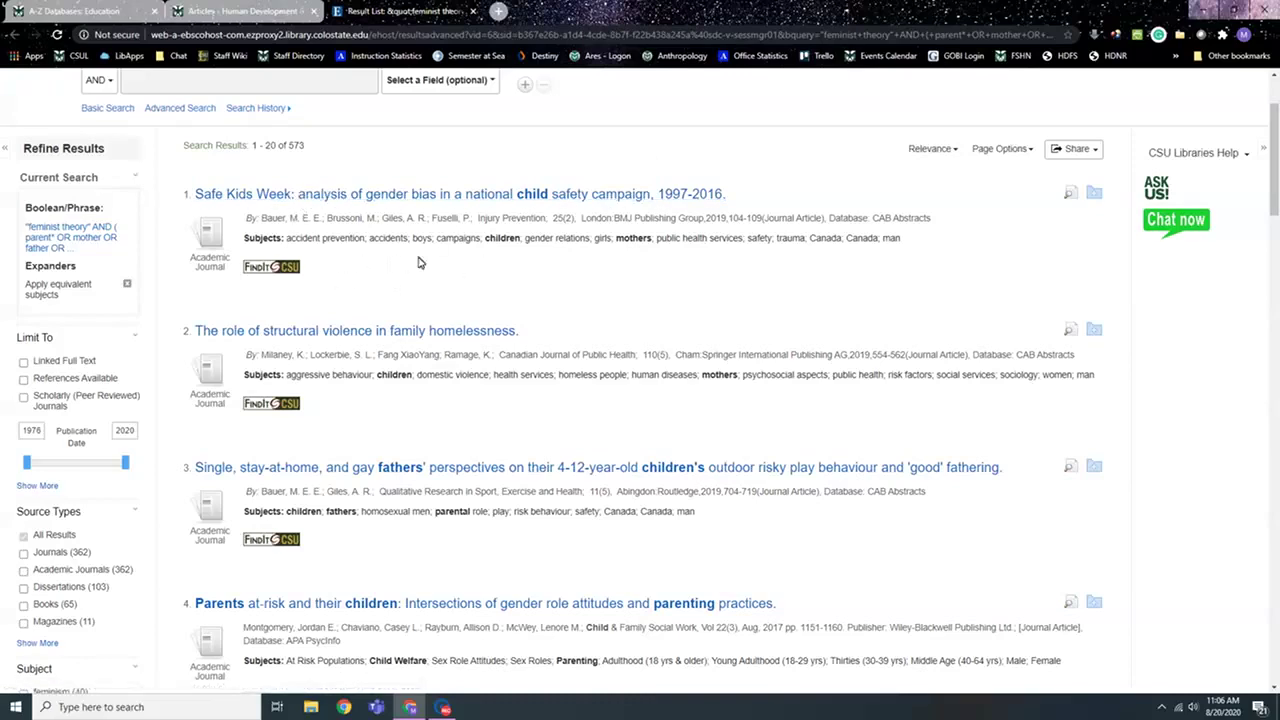
- Check how to get the first result, the Safe Kids Week article, and open its CSU-Fort Collins Interlibrary Loan request
click(270, 268)
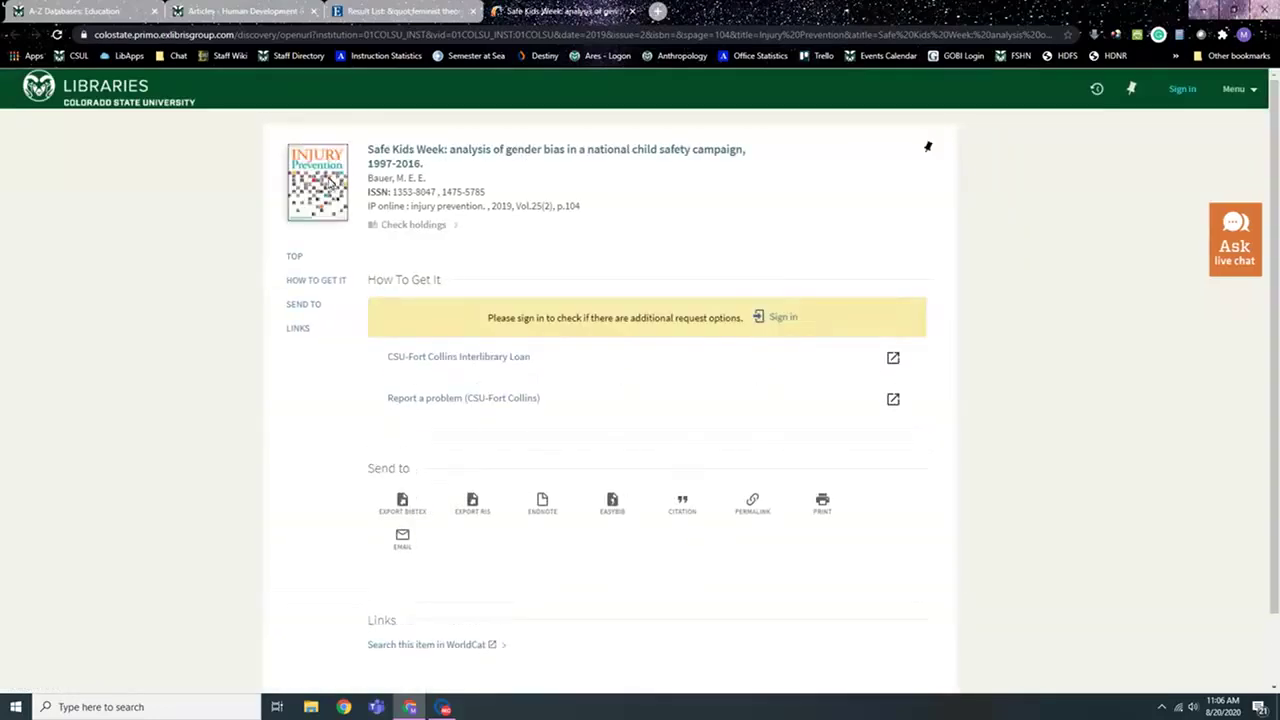
drag(371, 279, 456, 290)
click(472, 360)
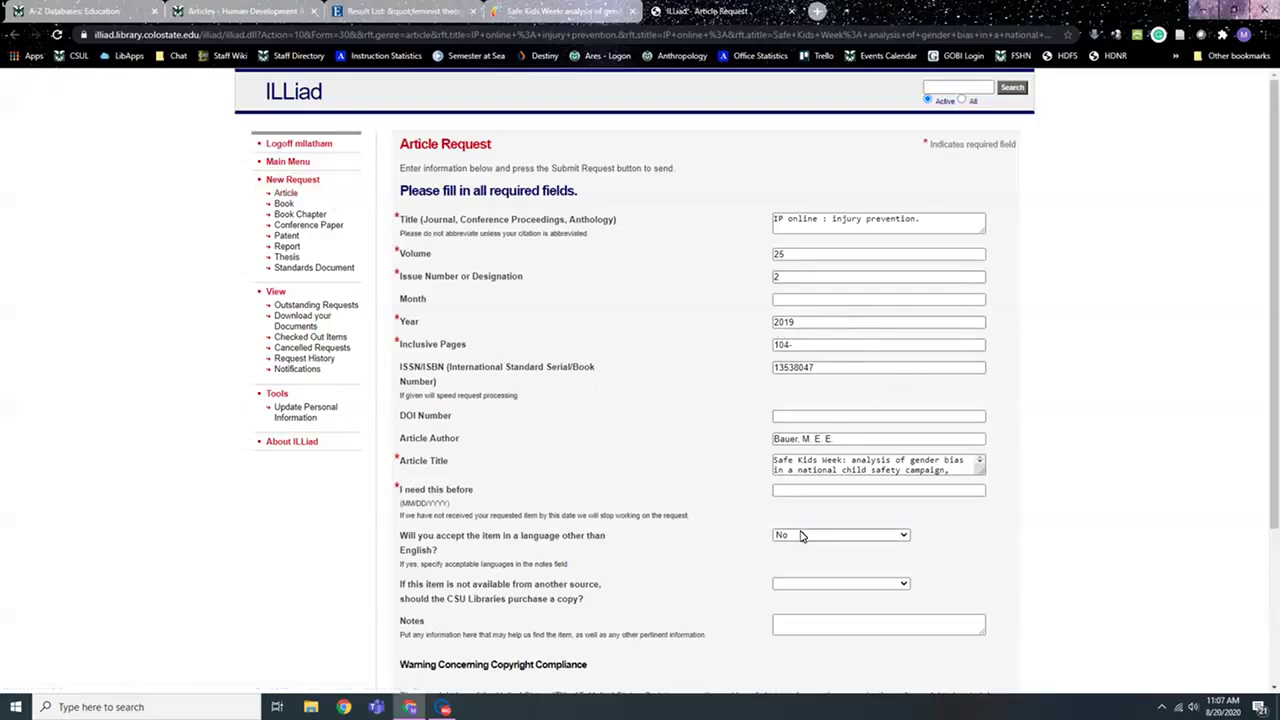
- Go through the article request's need-by date and remaining fields, tick the copyright acknowledgement, and close the request and the library record
scroll(828, 438, down, 1)
click(811, 424)
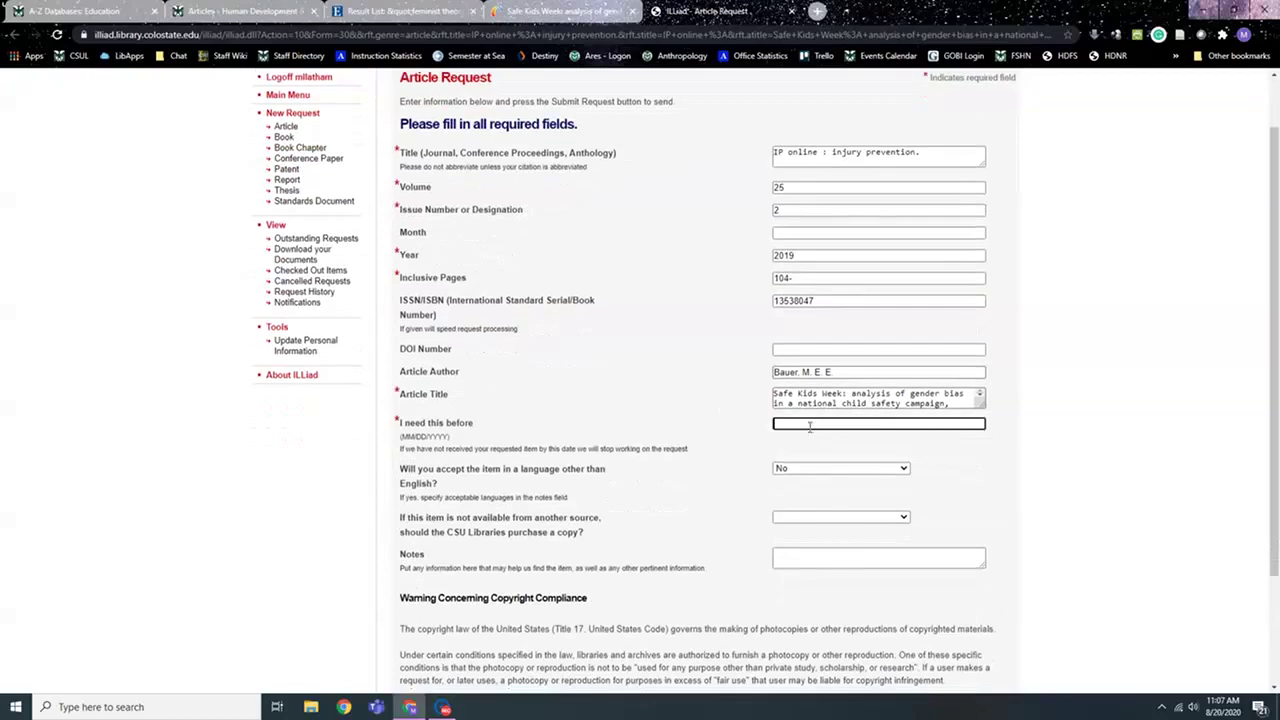
scroll(896, 425, down, 1)
scroll(896, 425, down, 3)
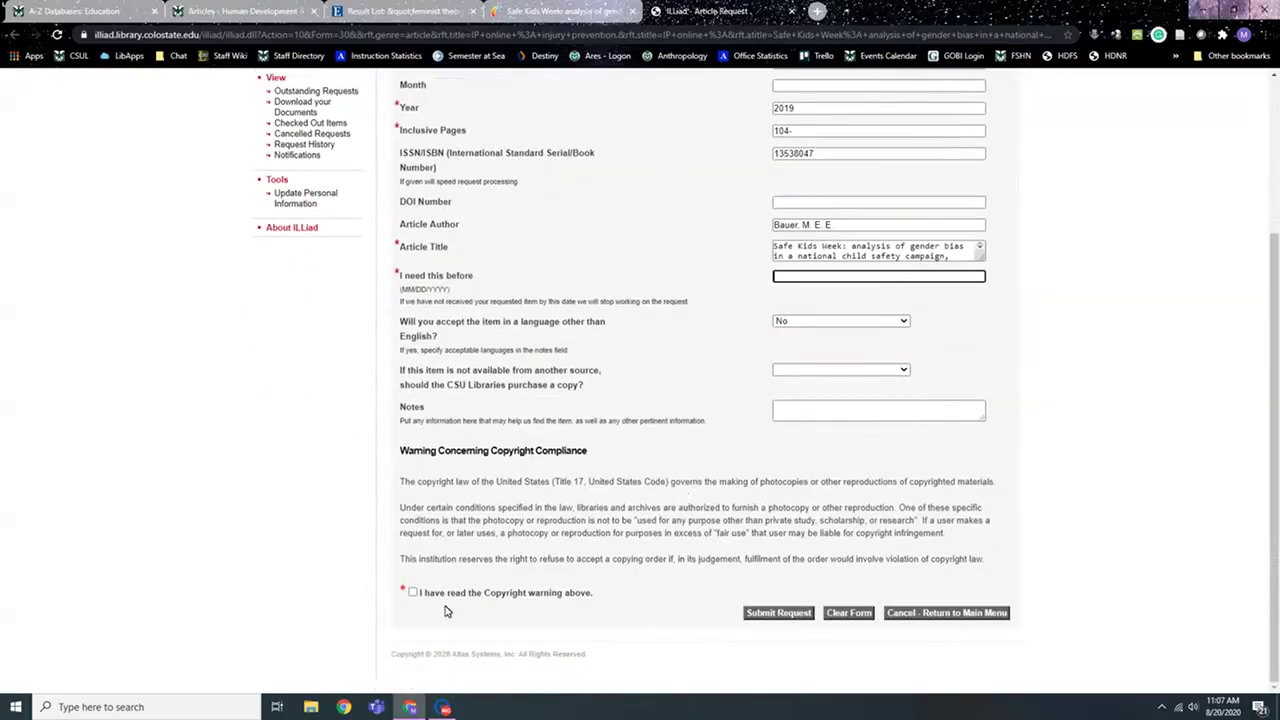
click(413, 594)
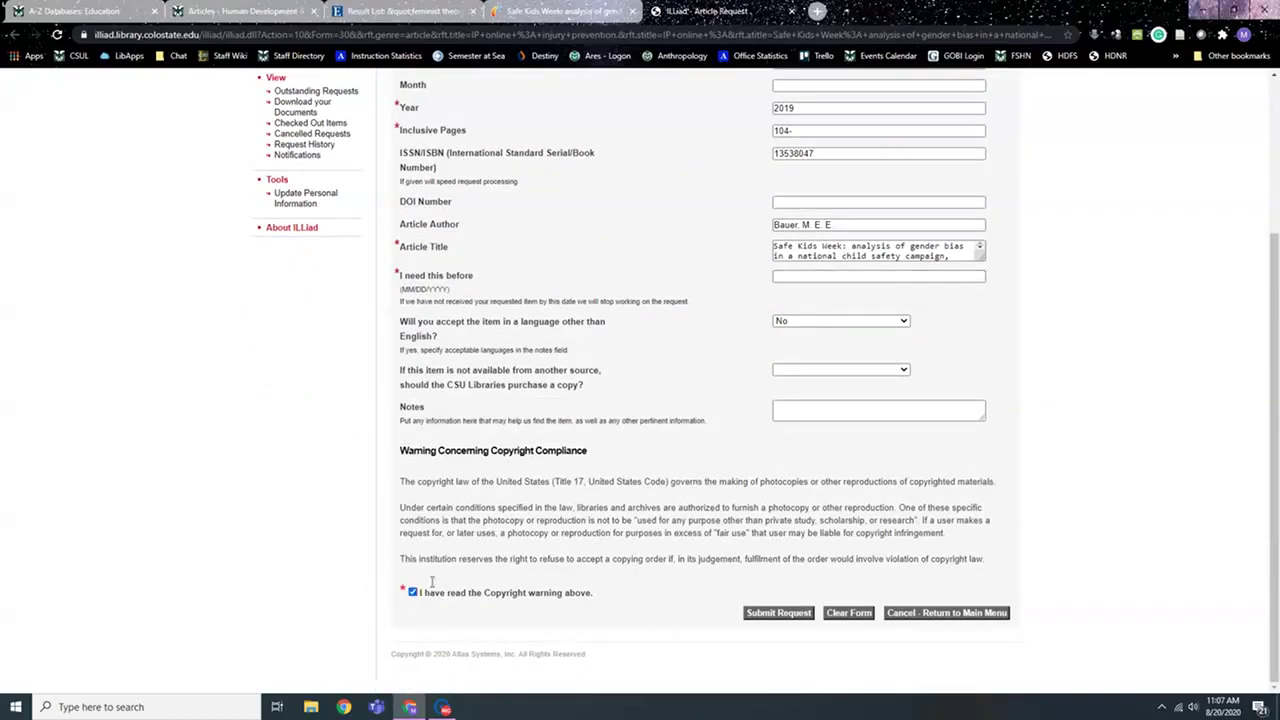
click(779, 613)
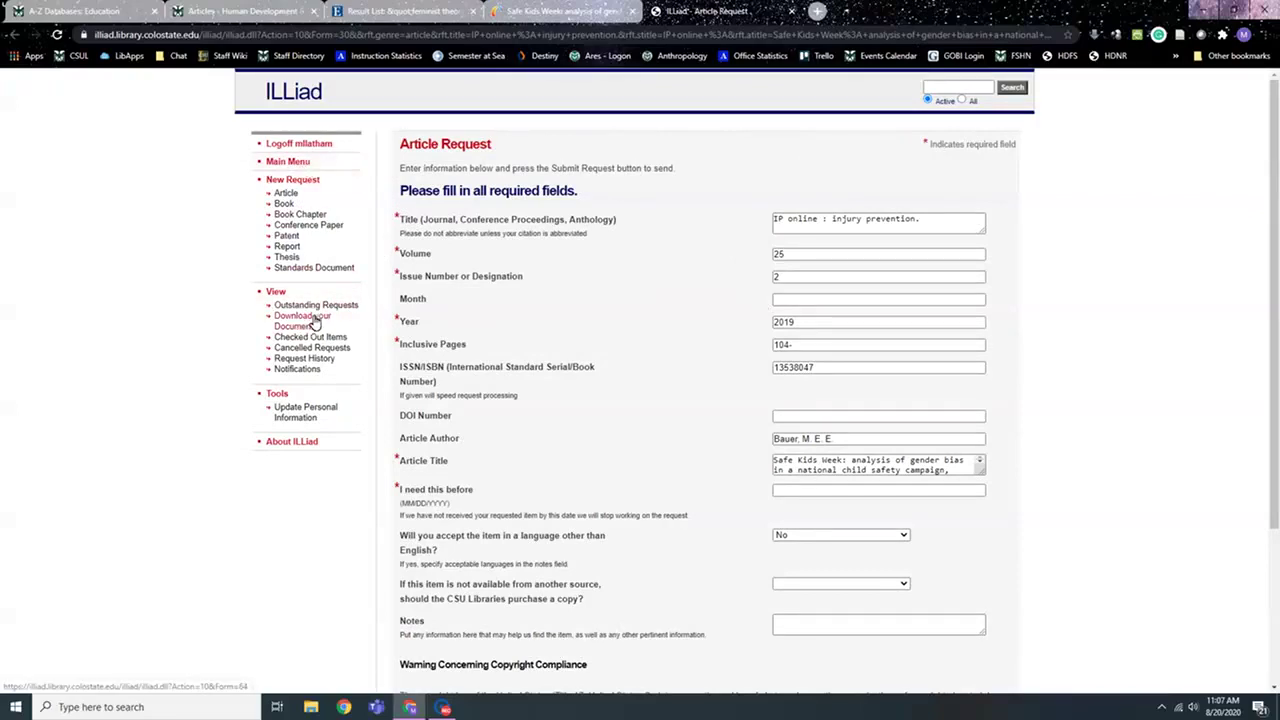
click(792, 12)
click(631, 12)
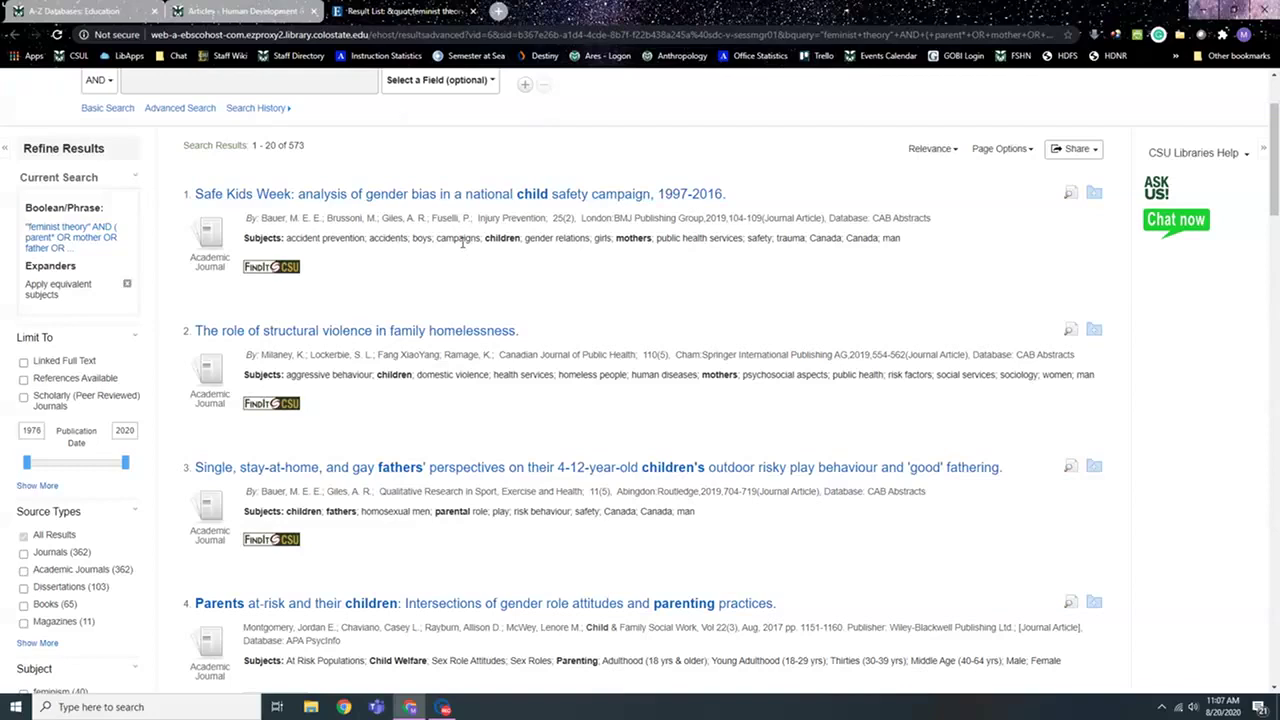
- Return to the HDFS Databases guide and open PubMed (National Library of Medicine) in a new tab
scroll(462, 242, up, 3)
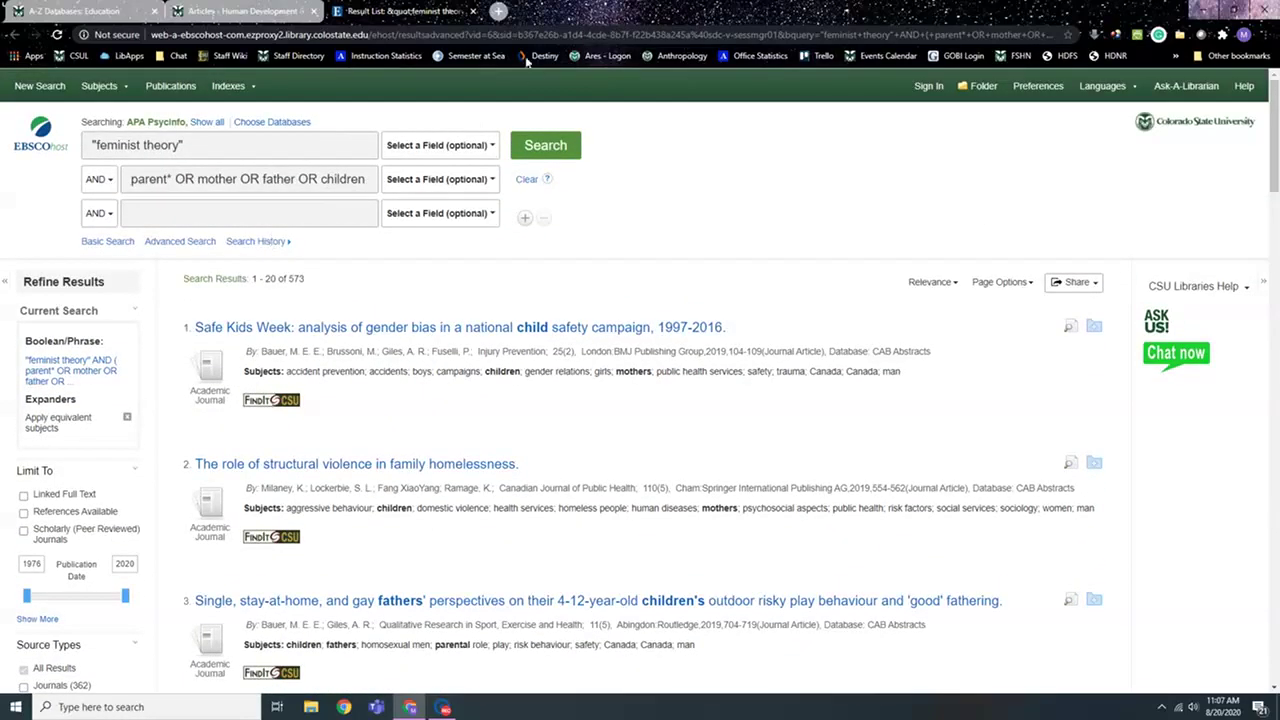
click(190, 10)
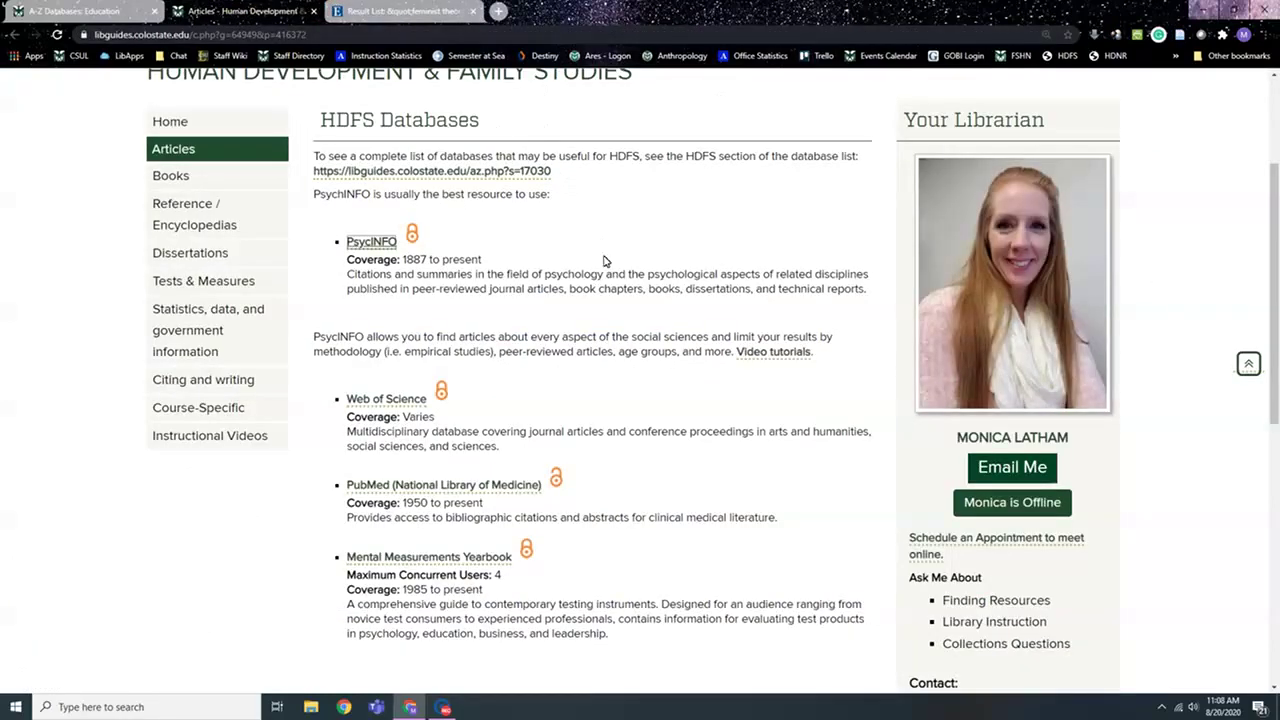
scroll(648, 289, down, 2)
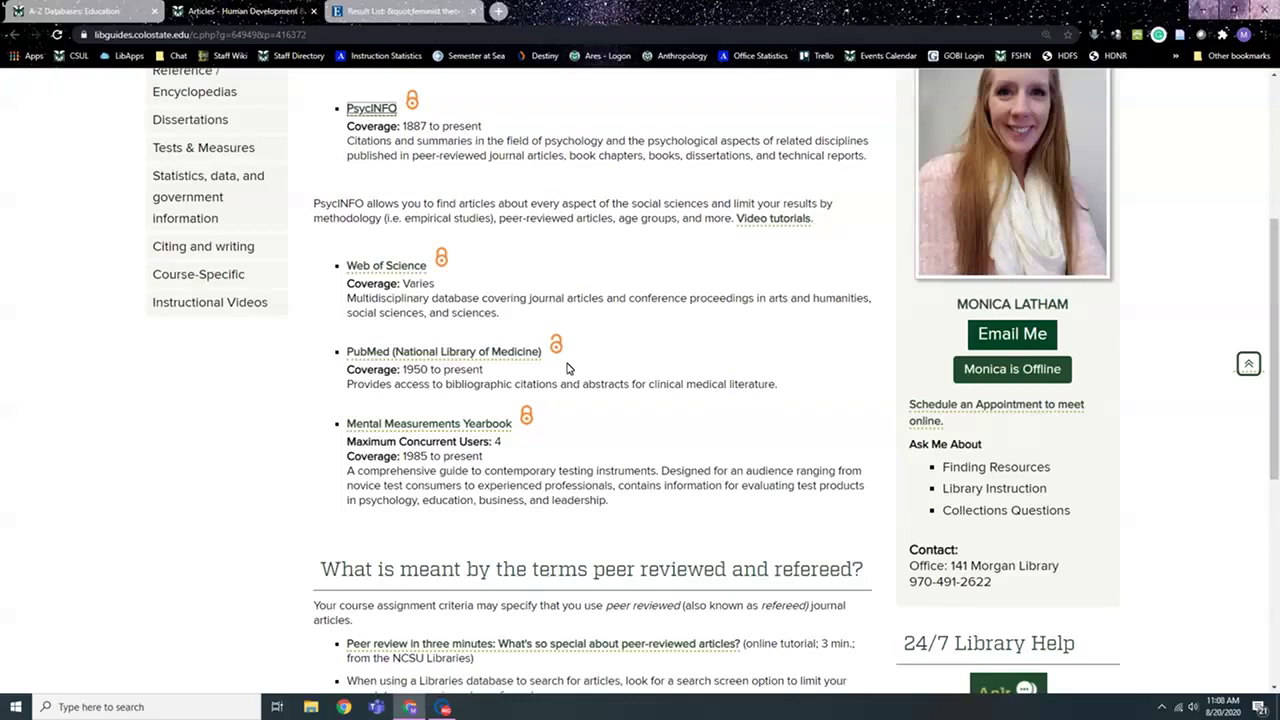
right_click(378, 357)
click(398, 370)
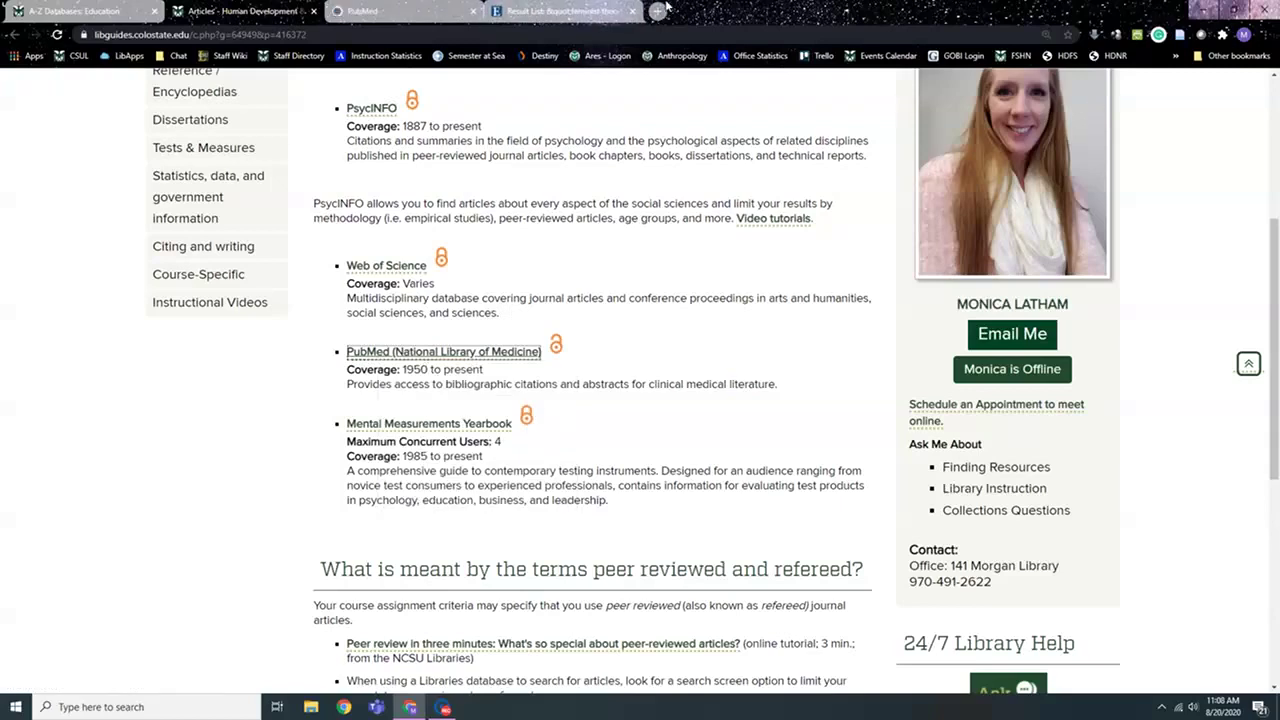
click(405, 12)
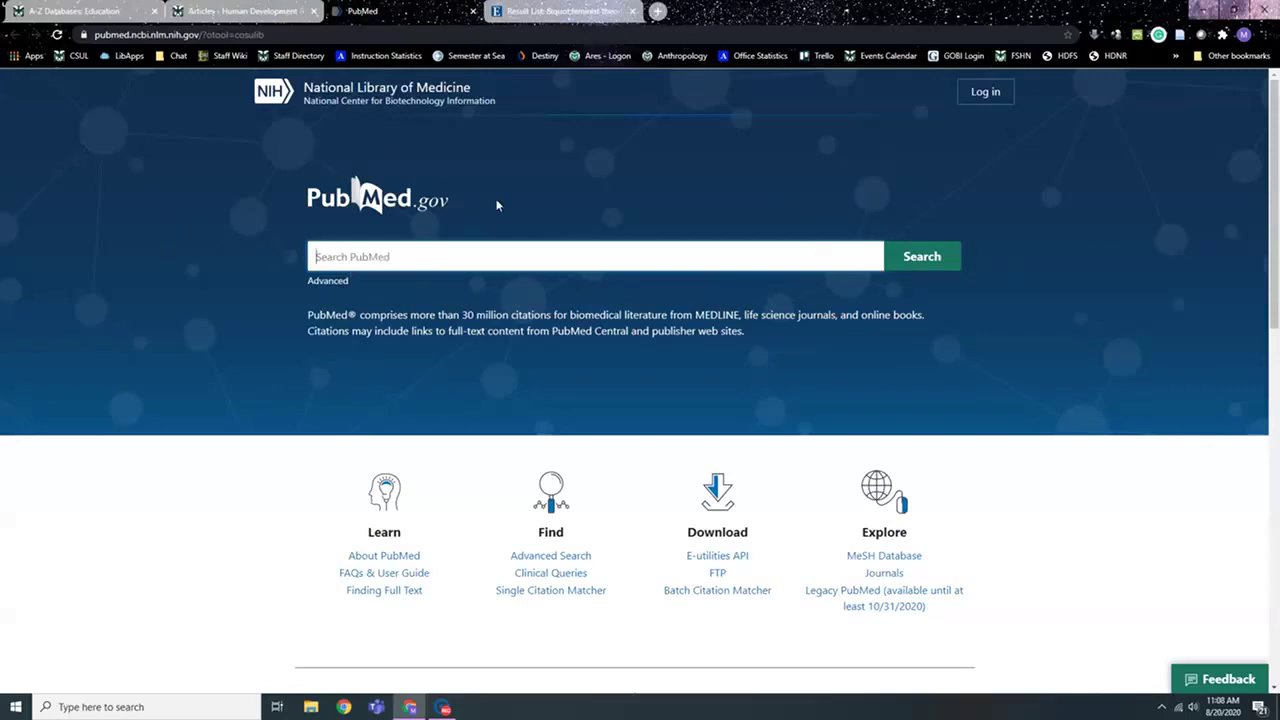
- Open PubMed's advanced search and add "feminist theory" as a Title/Abstract term to the query
click(332, 283)
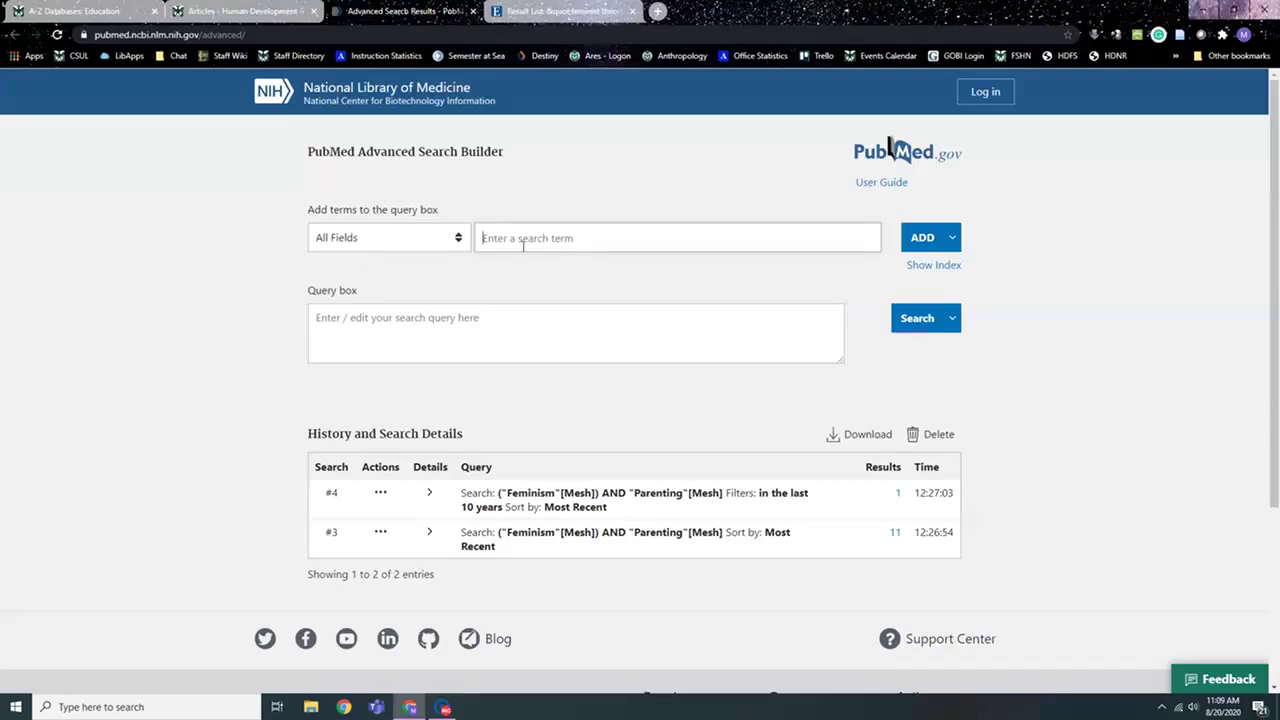
text("feminist theory")
click(460, 241)
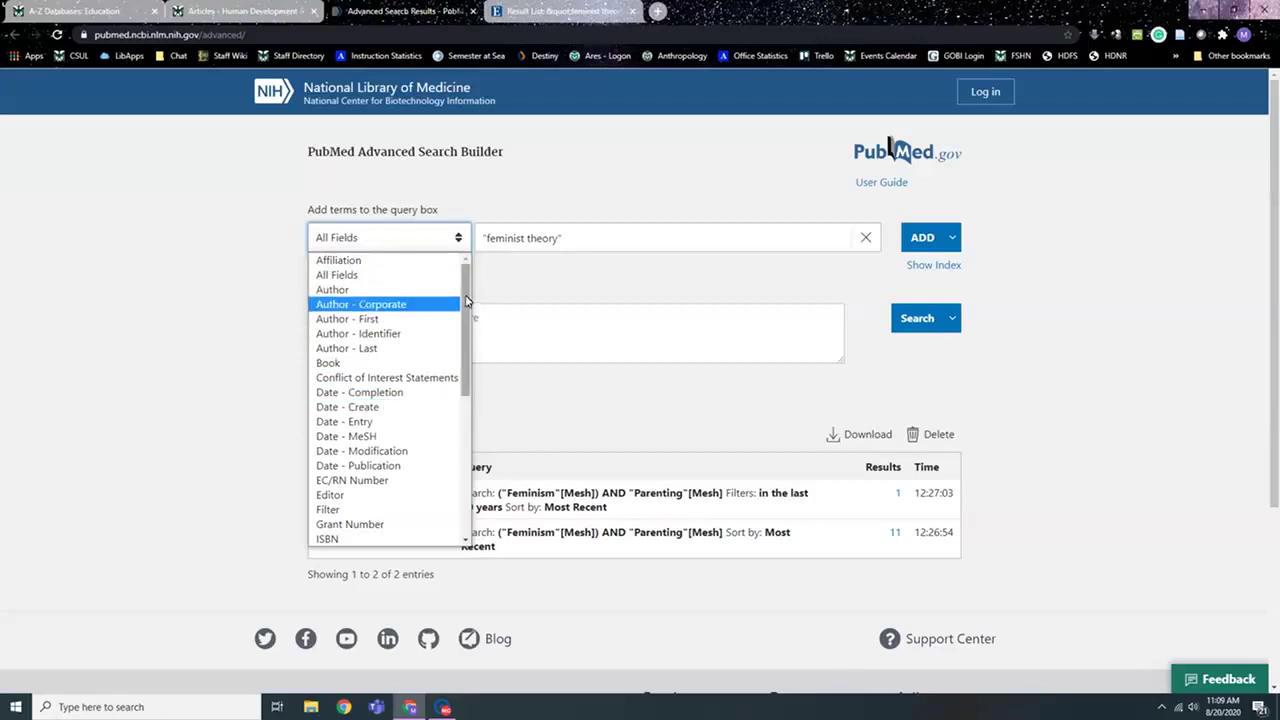
drag(466, 298, 466, 470)
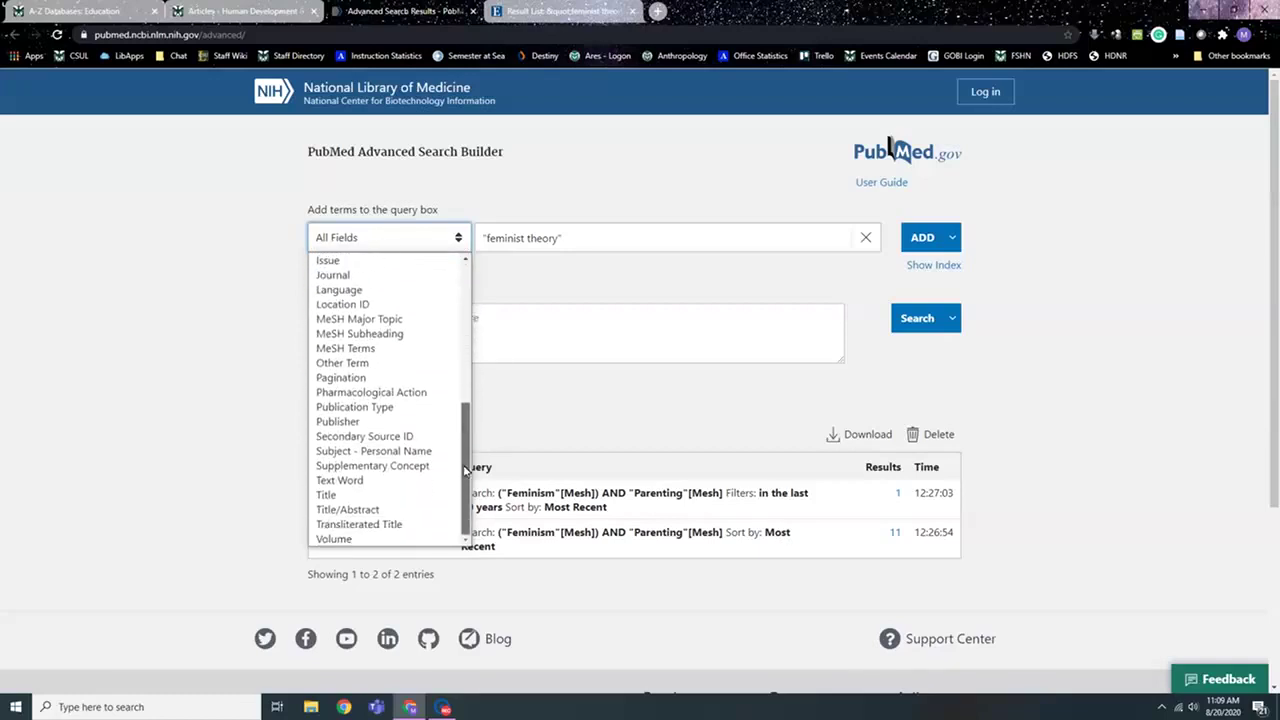
click(375, 511)
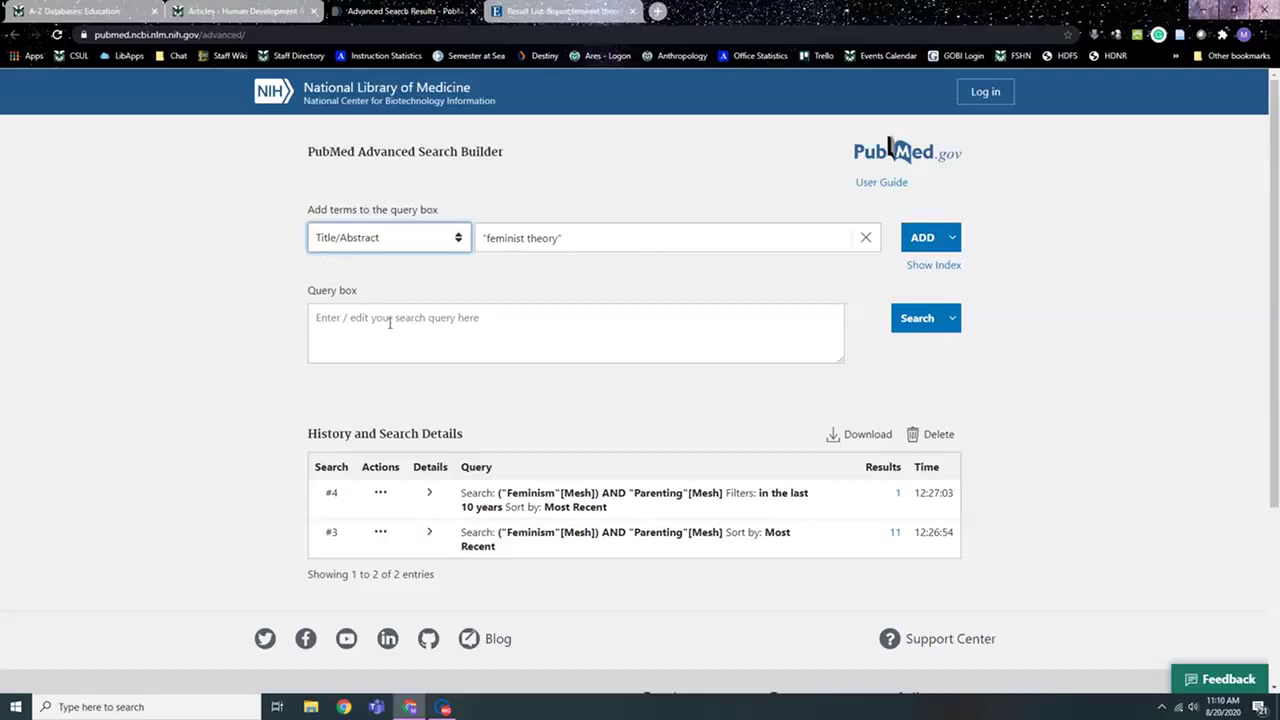
click(925, 240)
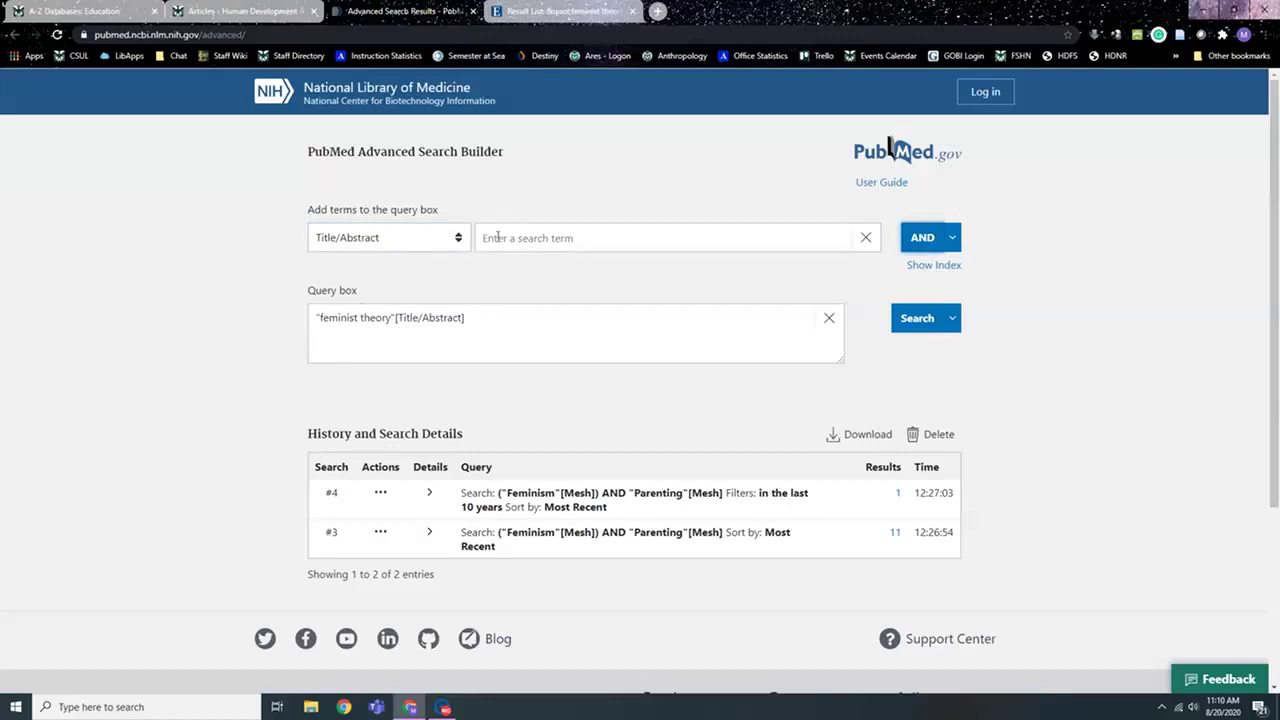
- Add parenting to the query as an All Fields term combined with AND
click(457, 240)
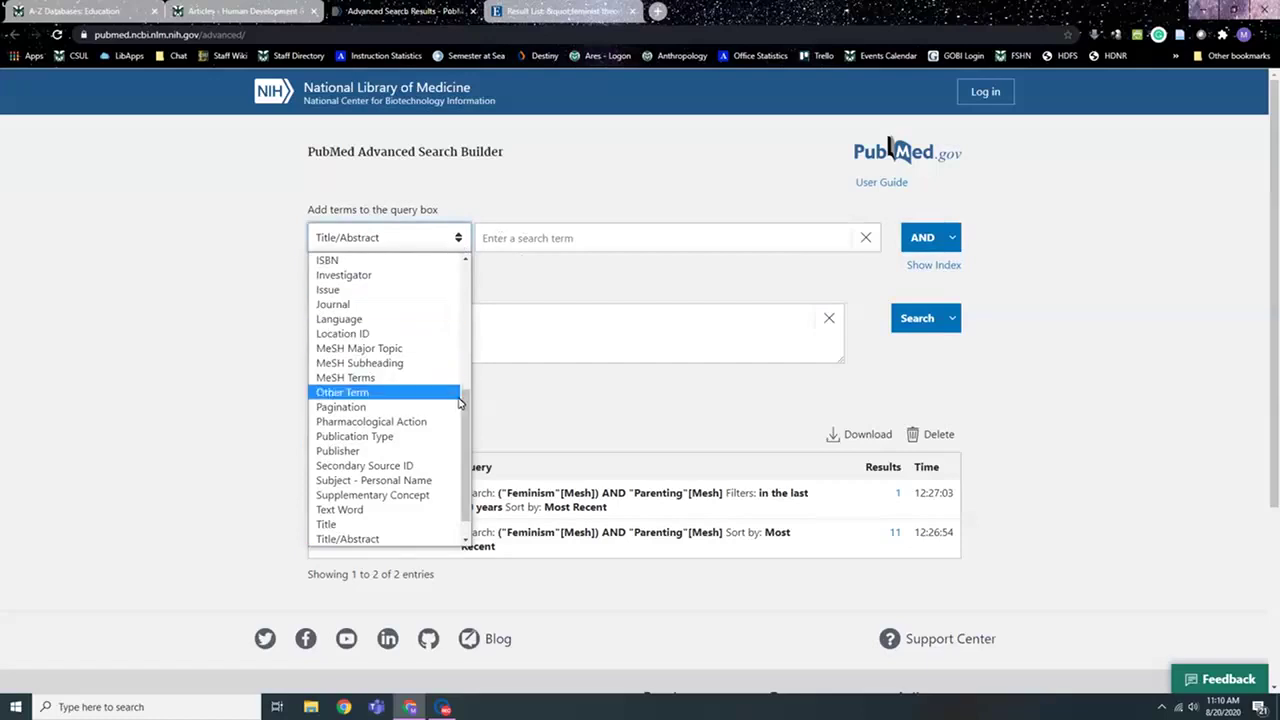
drag(466, 413, 446, 258)
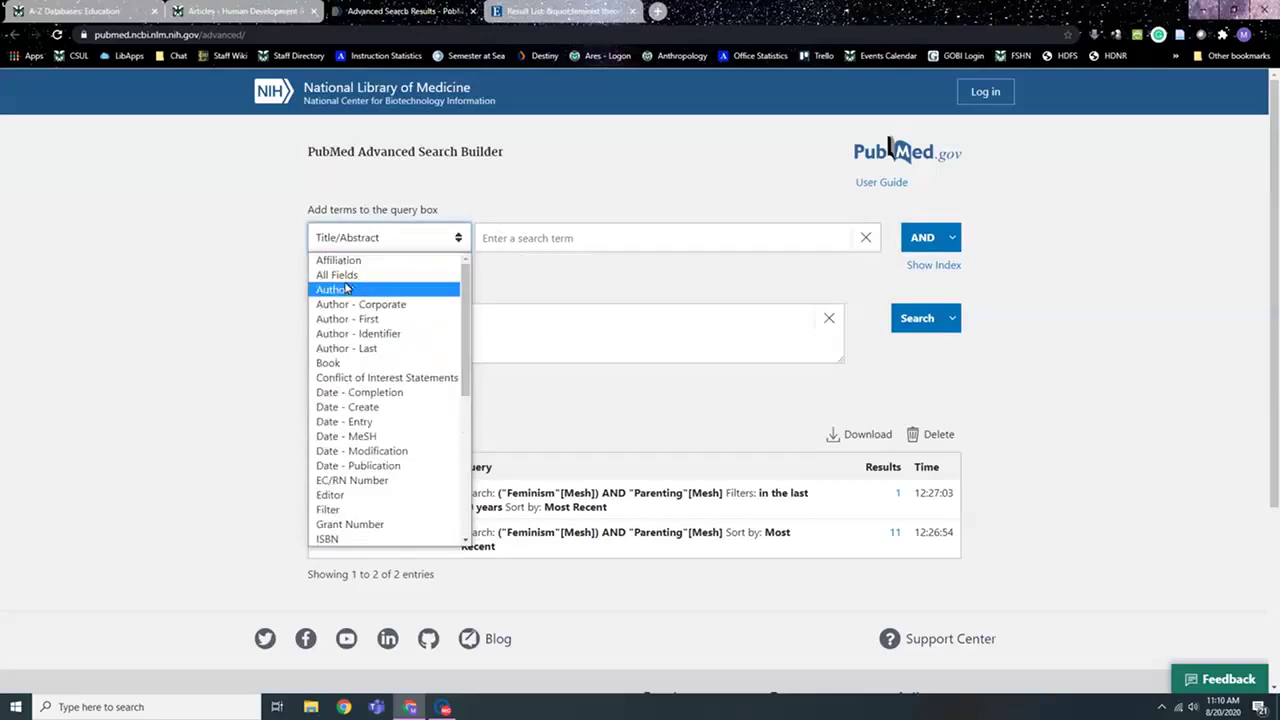
click(428, 275)
click(538, 237)
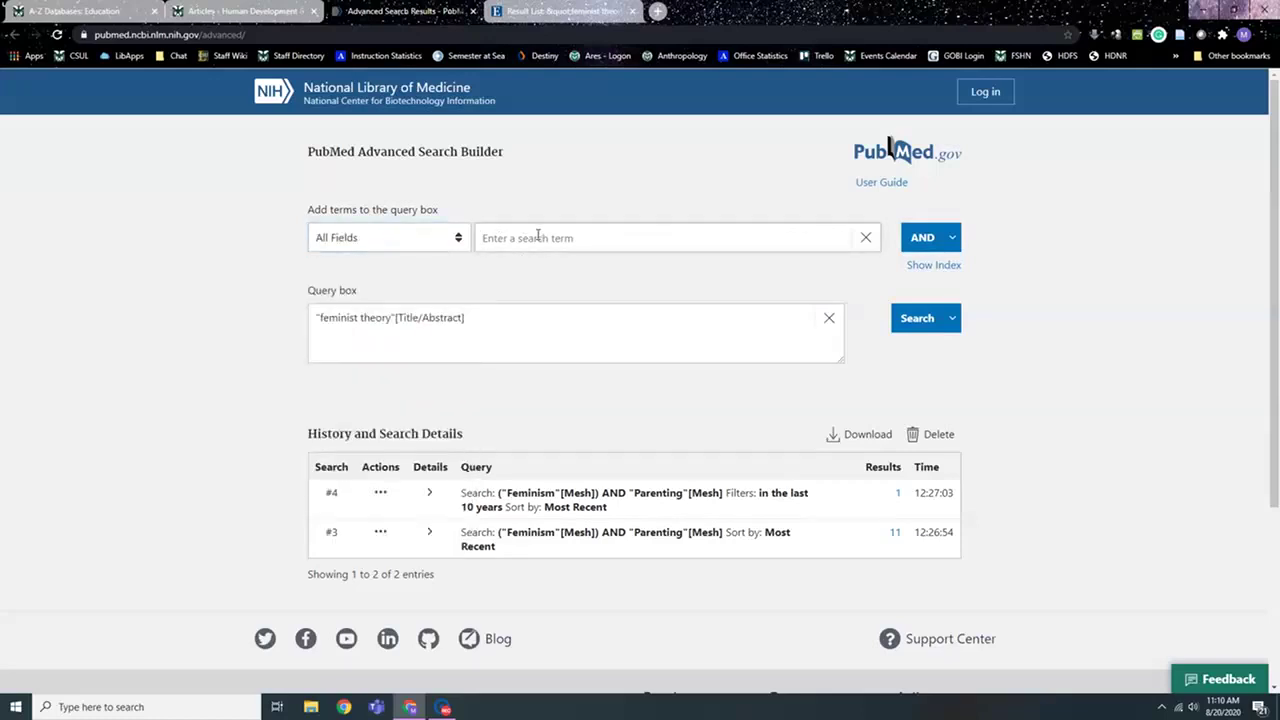
text(parenting)
click(921, 240)
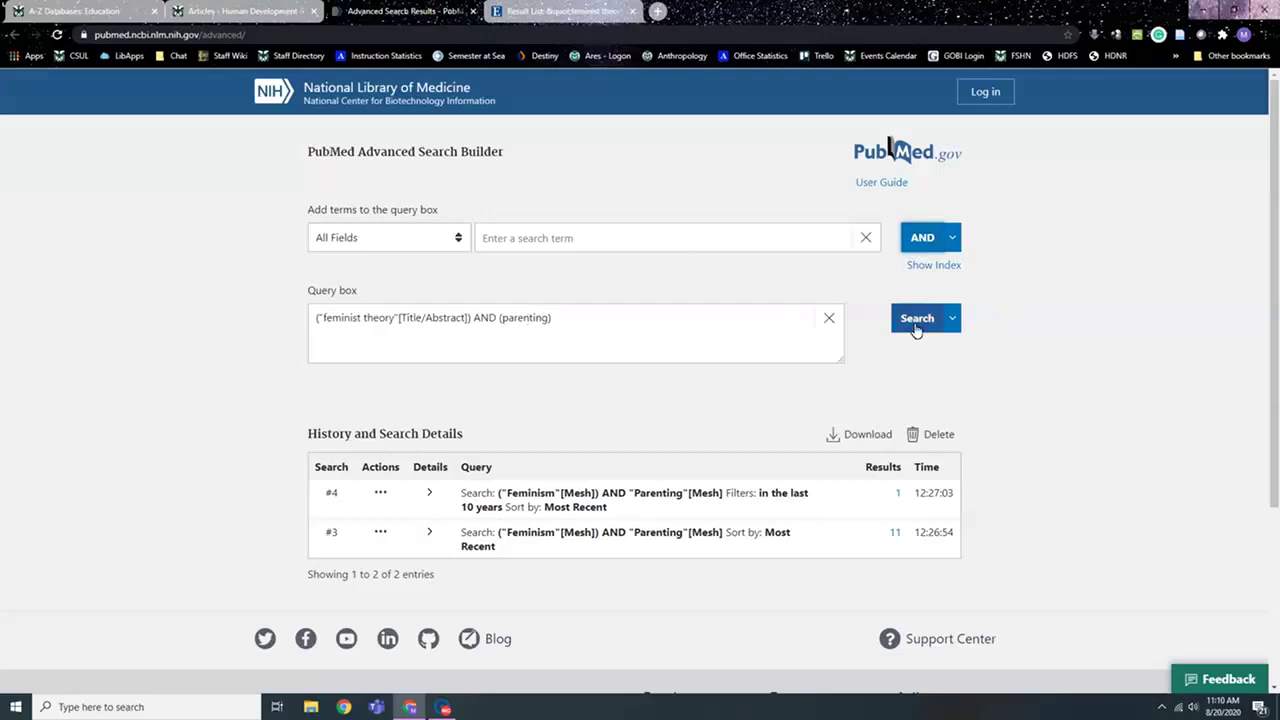
- Check the AND, OR and NOT options for adding terms and run the feminist theory and parenting query
click(950, 238)
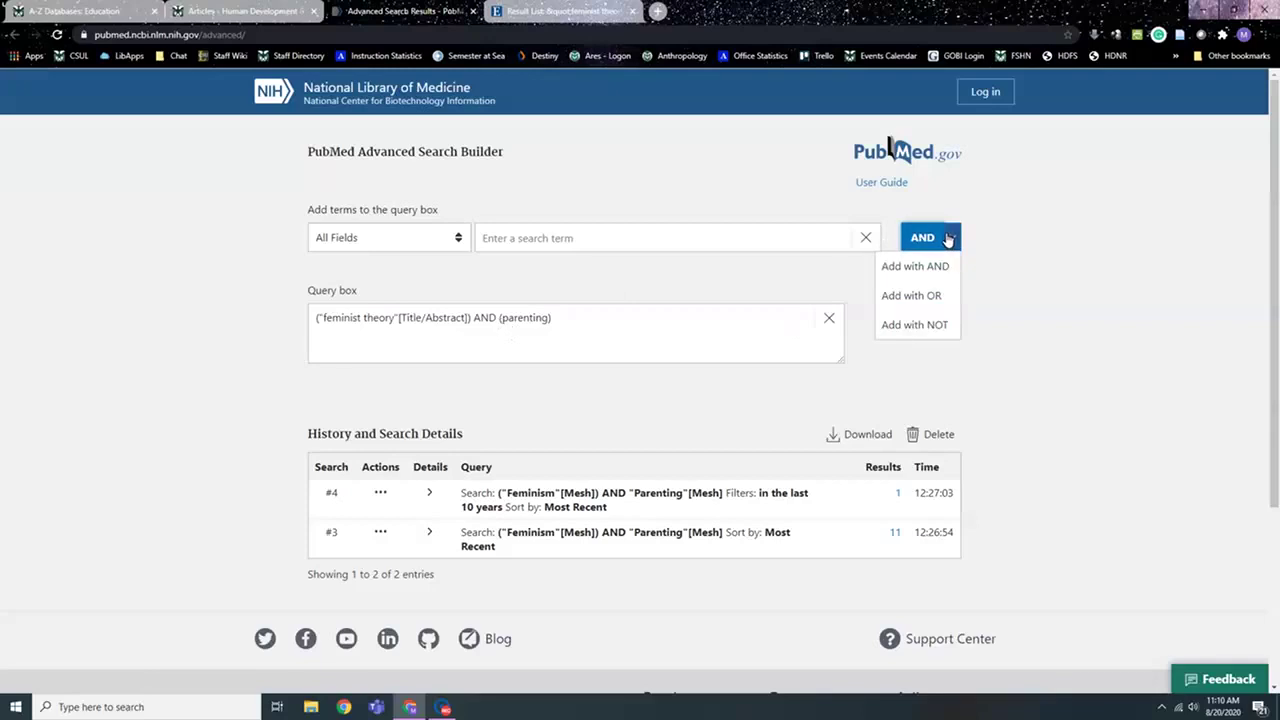
click(935, 298)
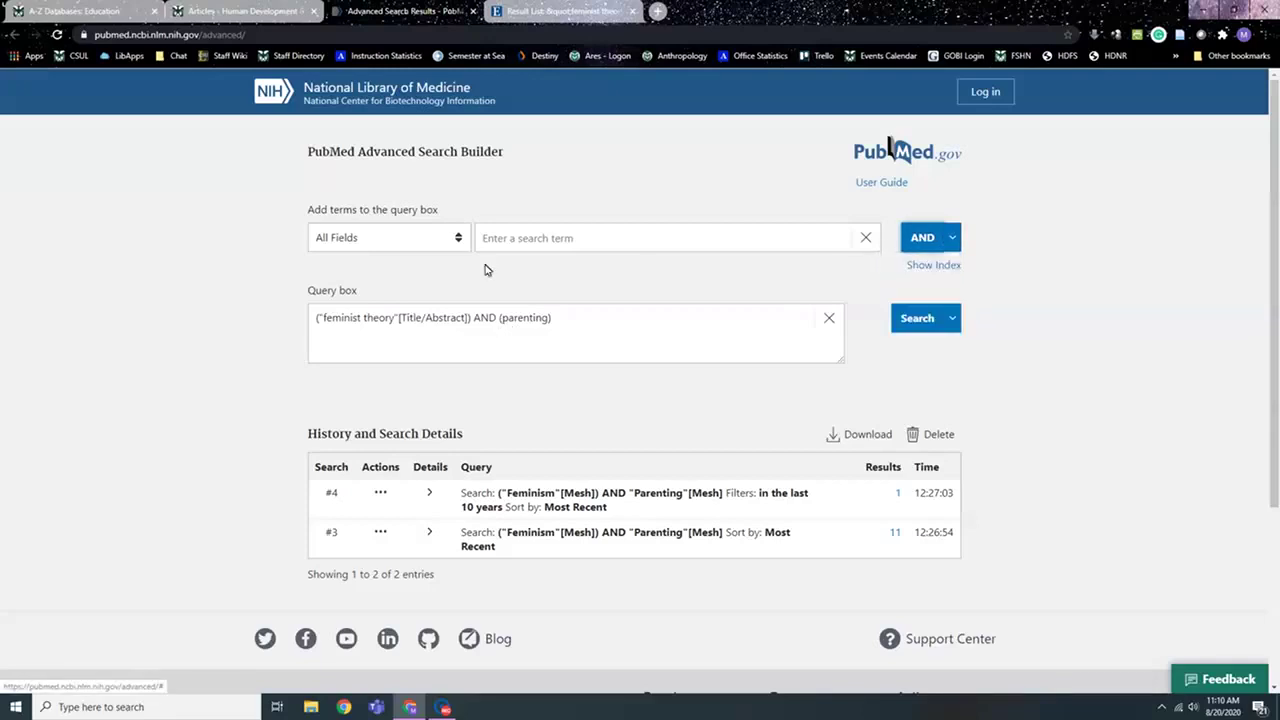
click(918, 324)
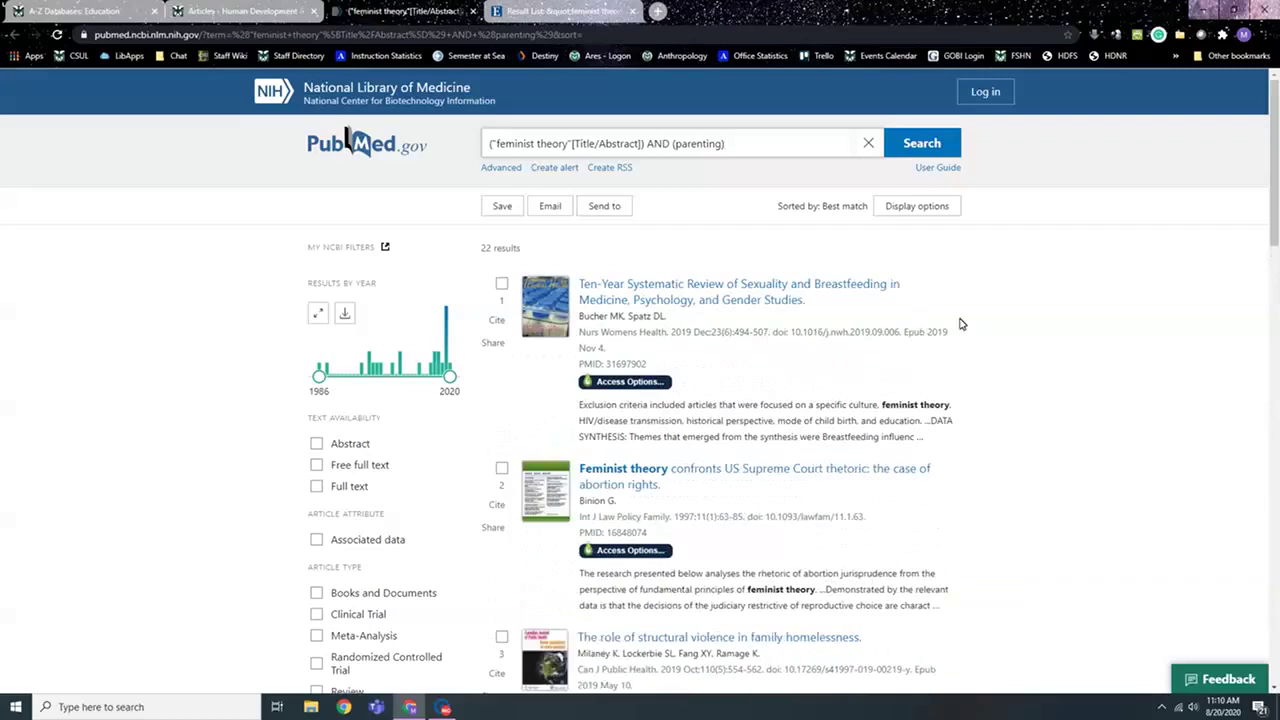
- Look through the PubMed results and the year, text availability, article type and publication date filters
scroll(960, 323, down, 2)
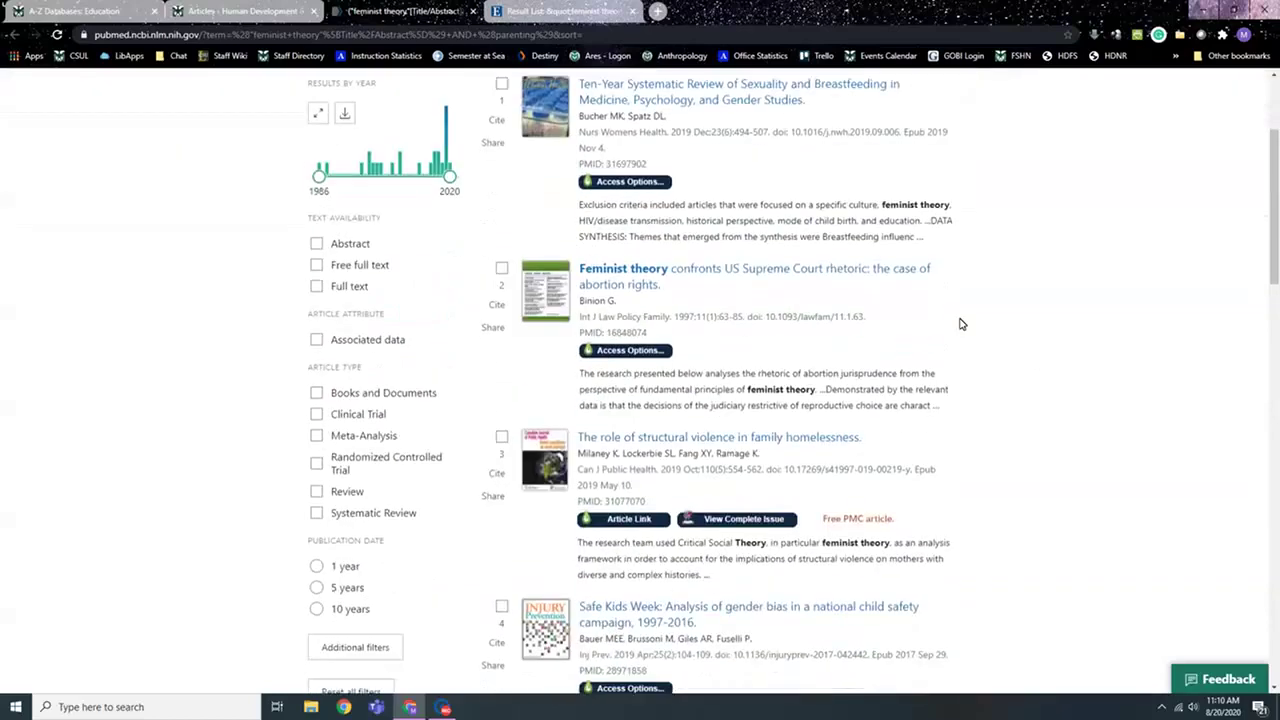
scroll(960, 323, up, 2)
scroll(960, 323, down, 1)
scroll(960, 323, up, 1)
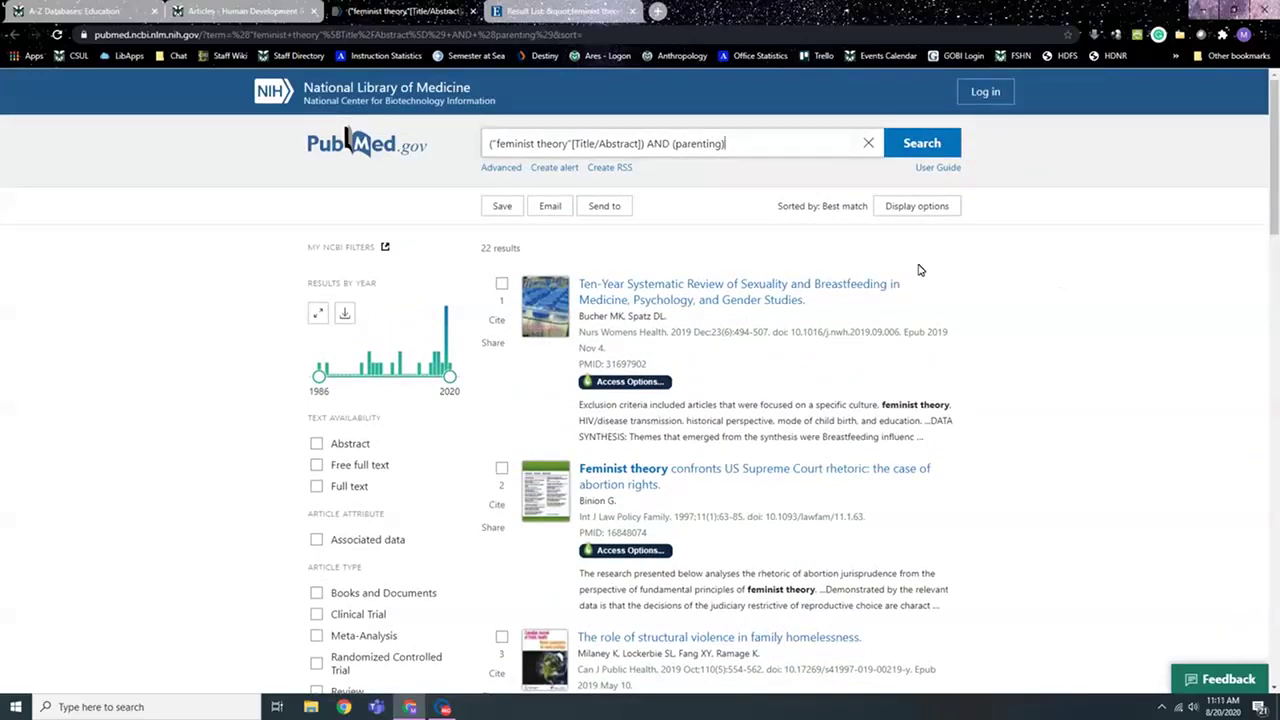
scroll(920, 270, down, 1)
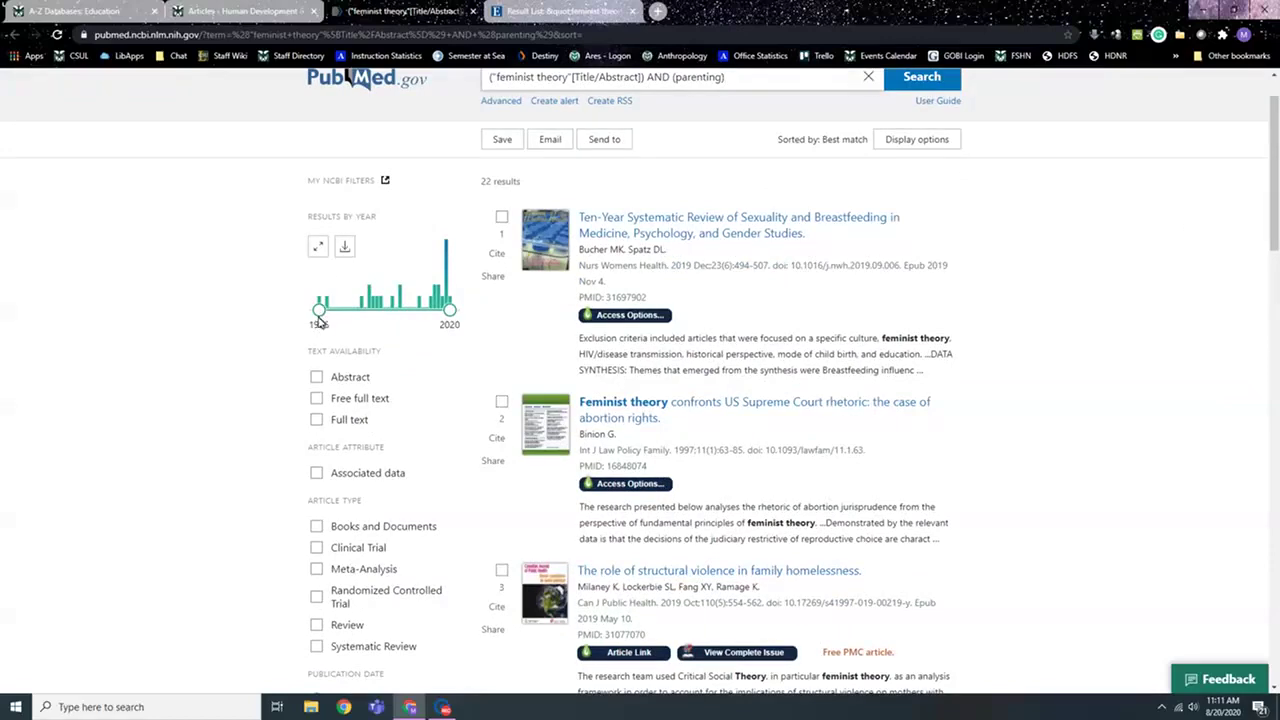
- Limit the feminist theory and parenting results to the years 2010 to 2020 and look over the remaining filters
drag(319, 313, 411, 313)
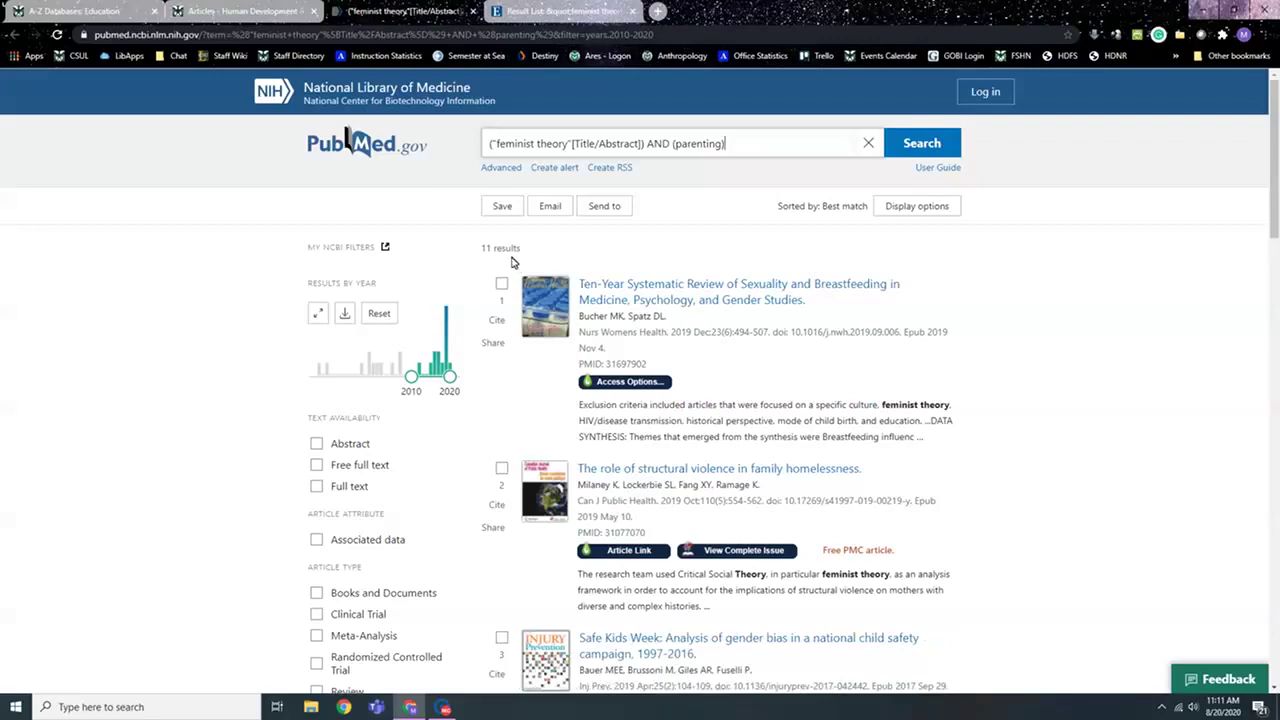
scroll(464, 340, down, 3)
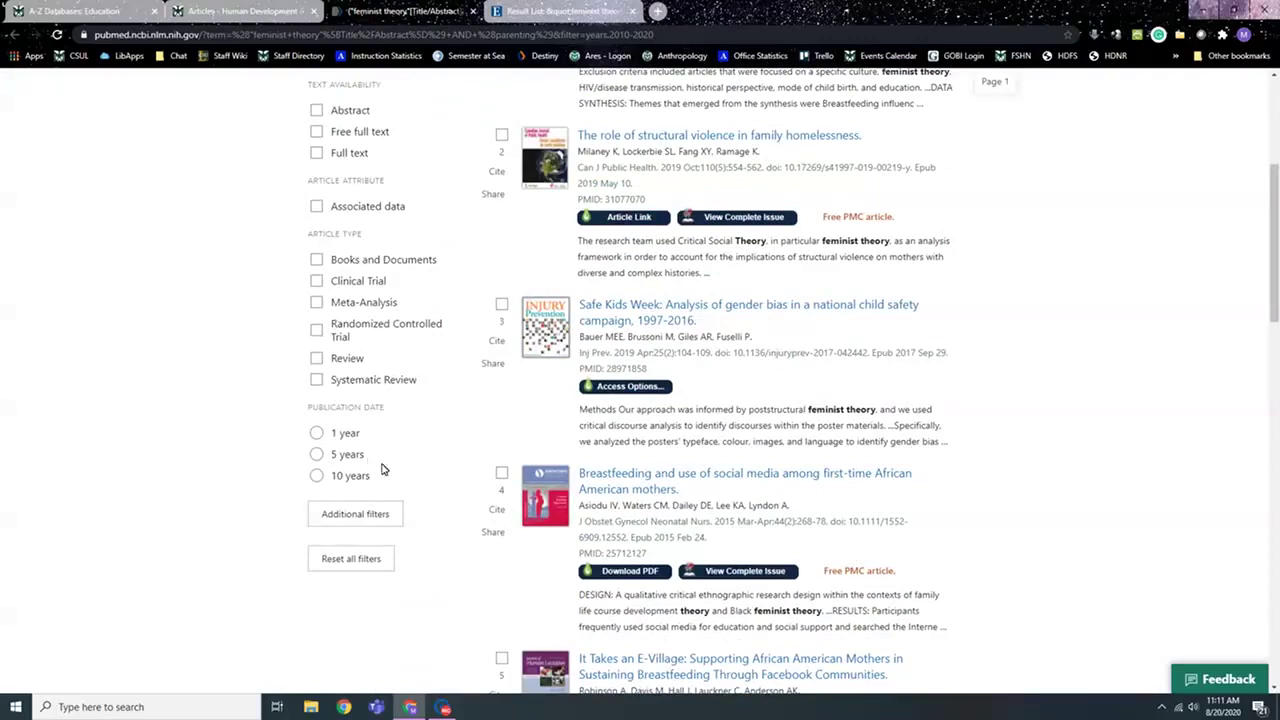
scroll(400, 466, up, 4)
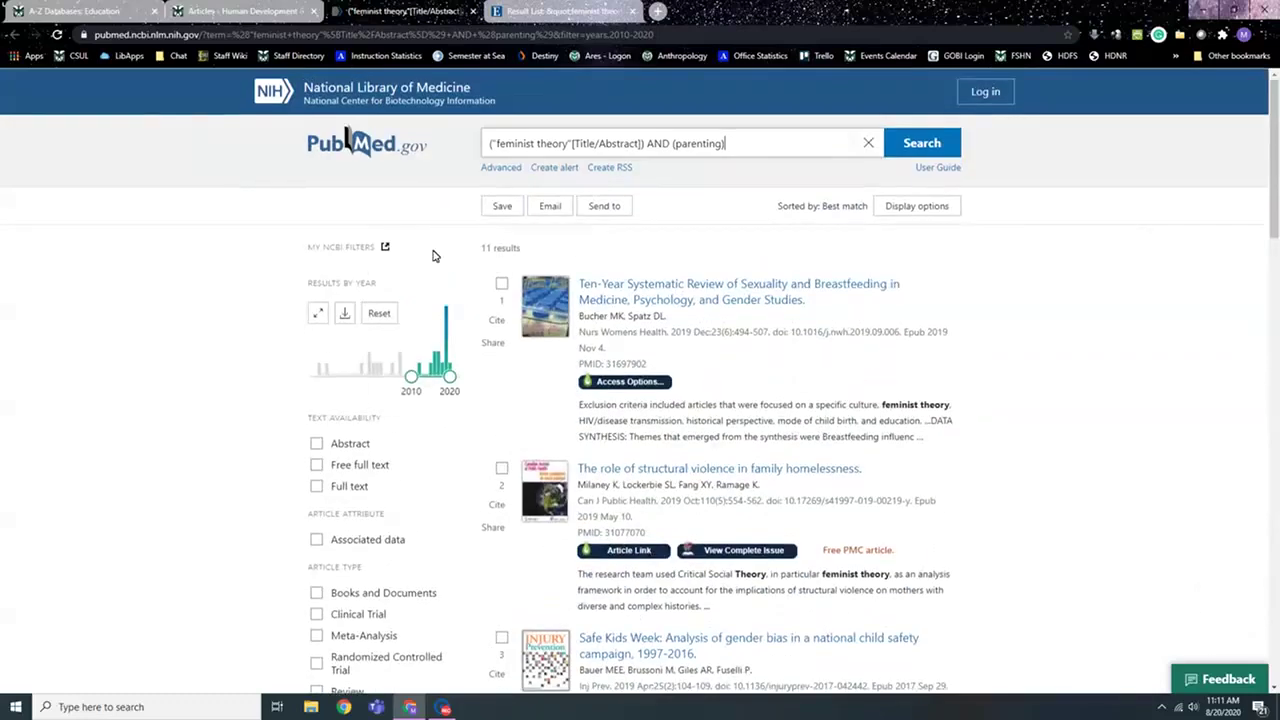
- Return to the PubMed home page and open the MeSH Database
click(371, 148)
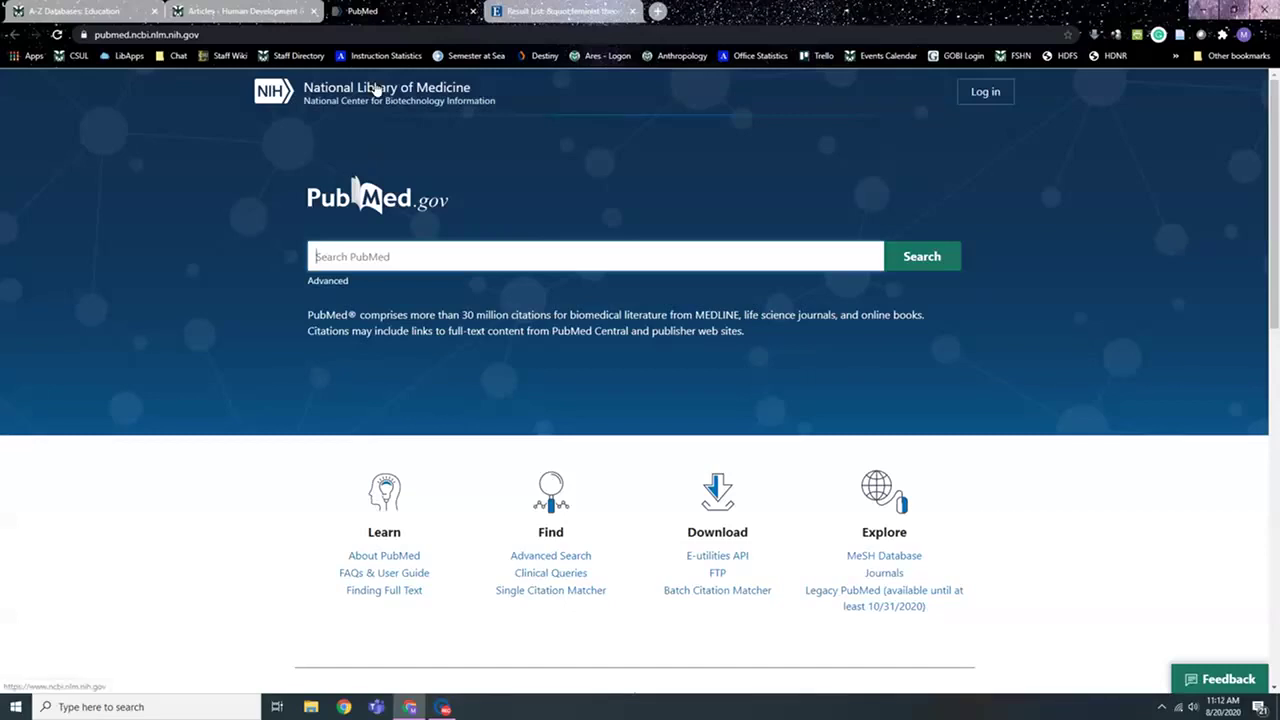
scroll(821, 173, down, 2)
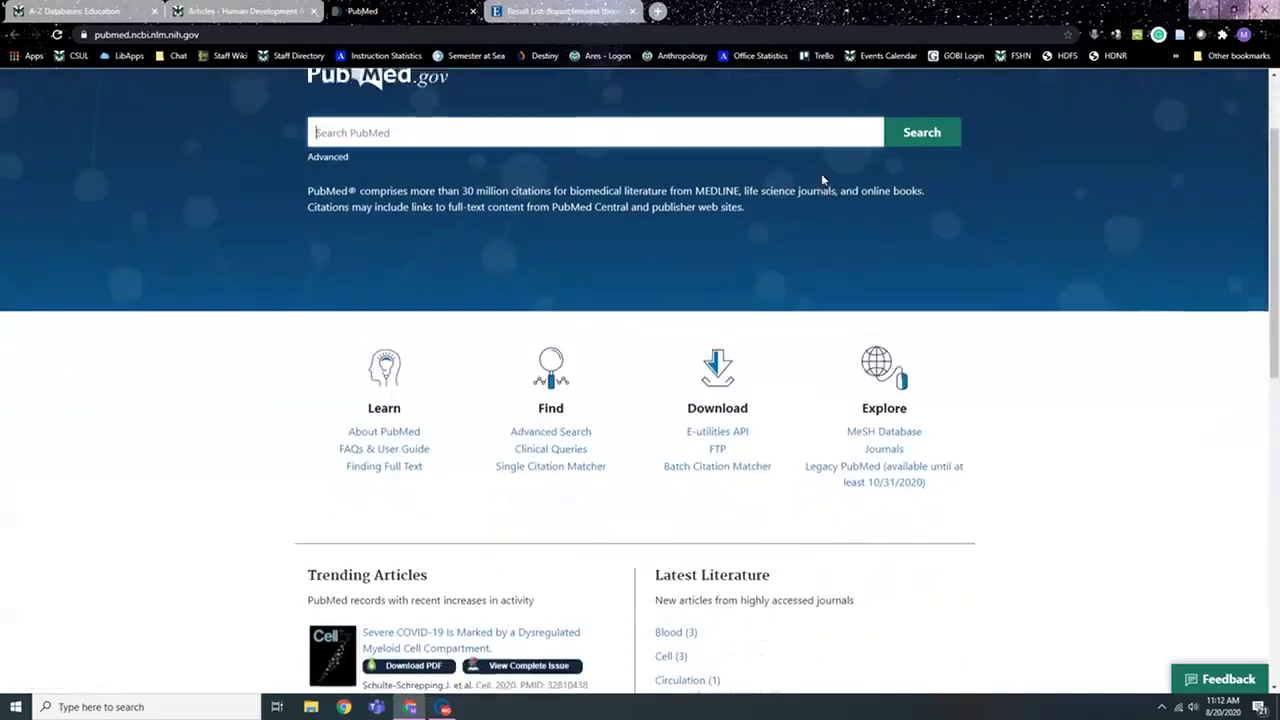
scroll(821, 174, up, 1)
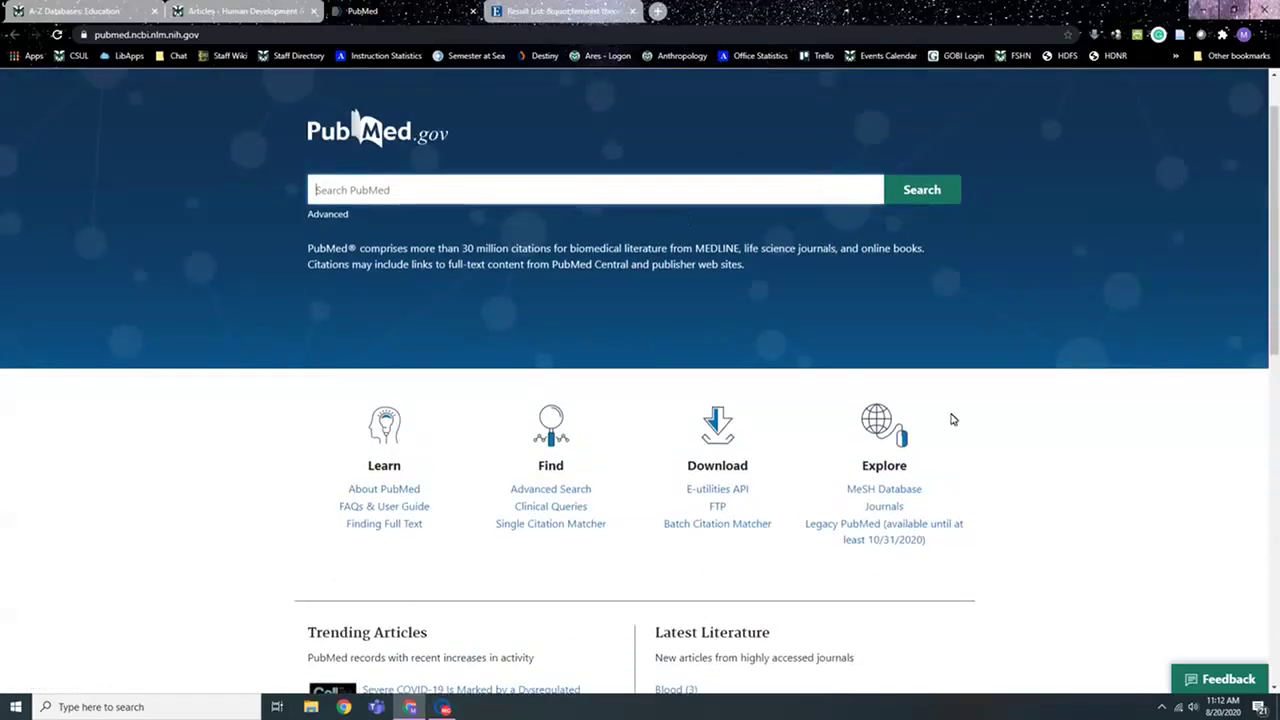
click(877, 489)
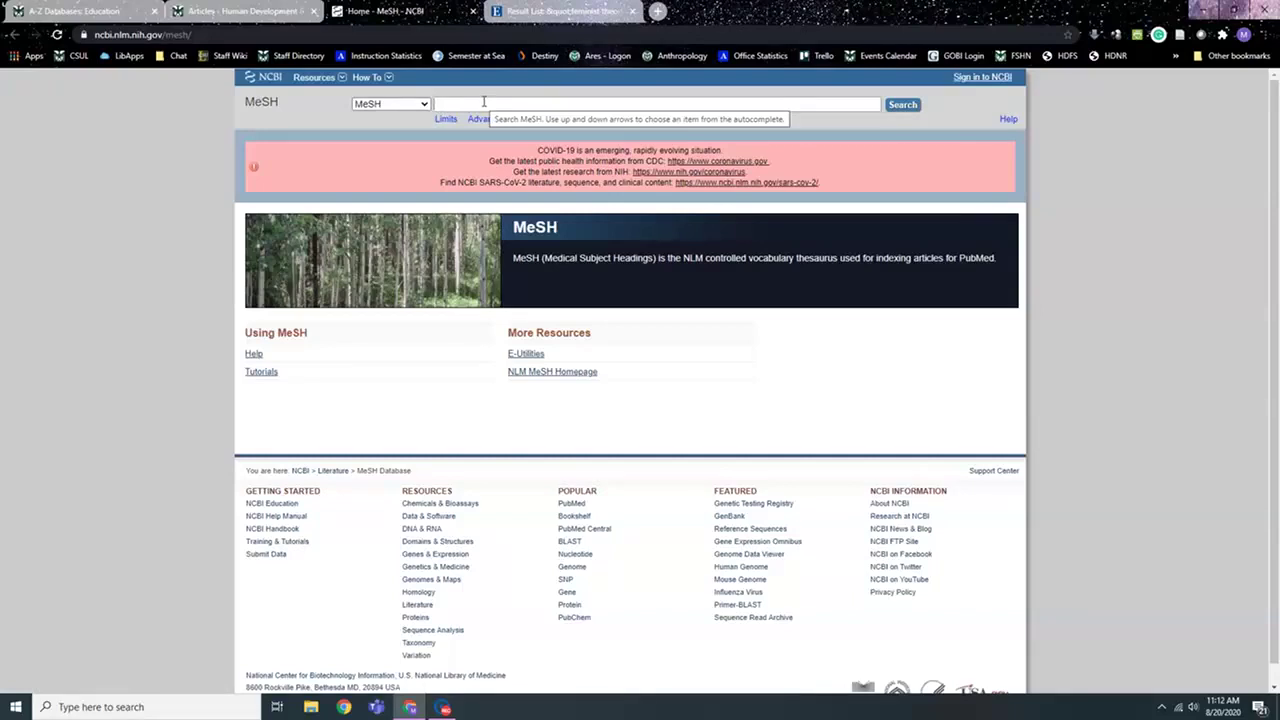
- Search MeSH for parenting and open the Parenting subject heading
text(par)
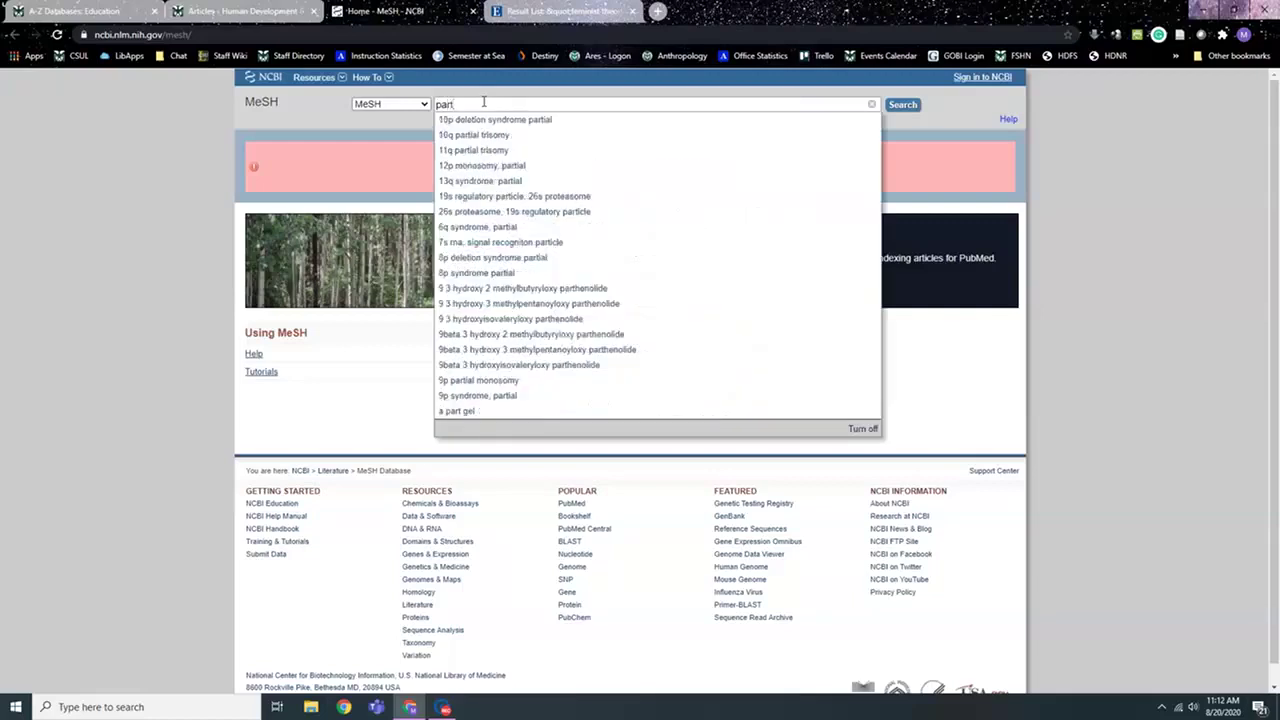
text(enting)
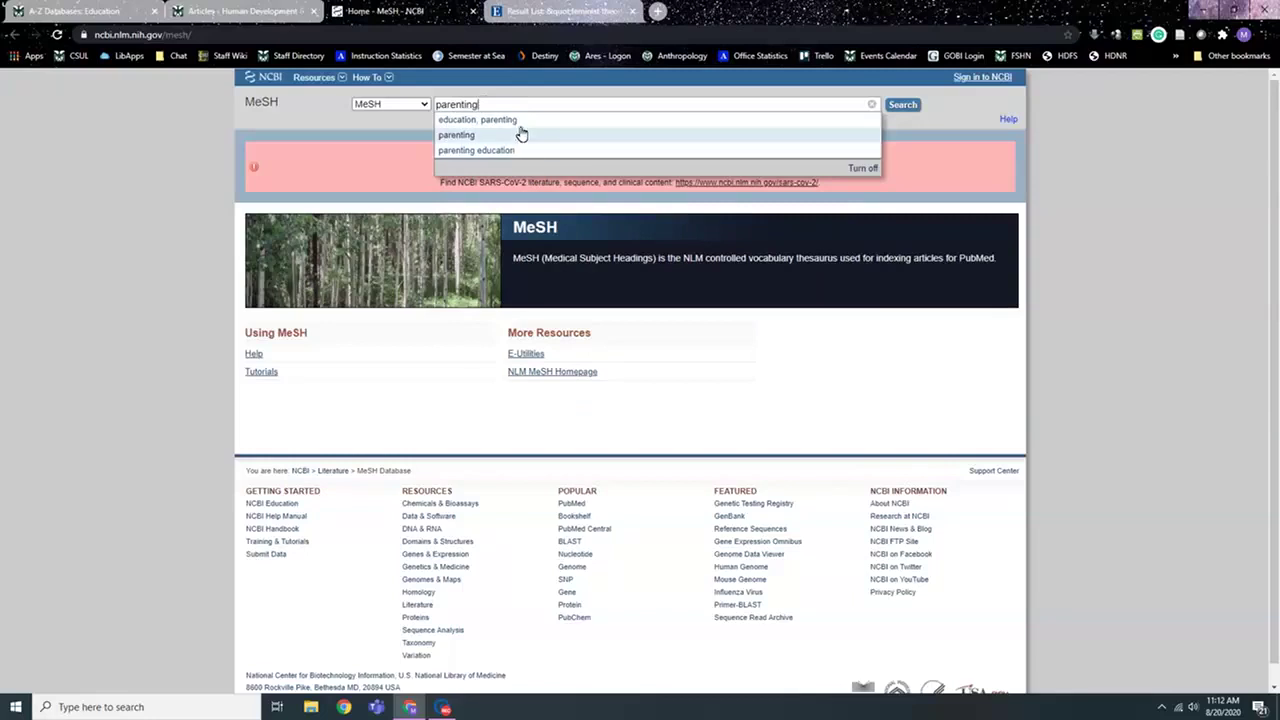
click(469, 136)
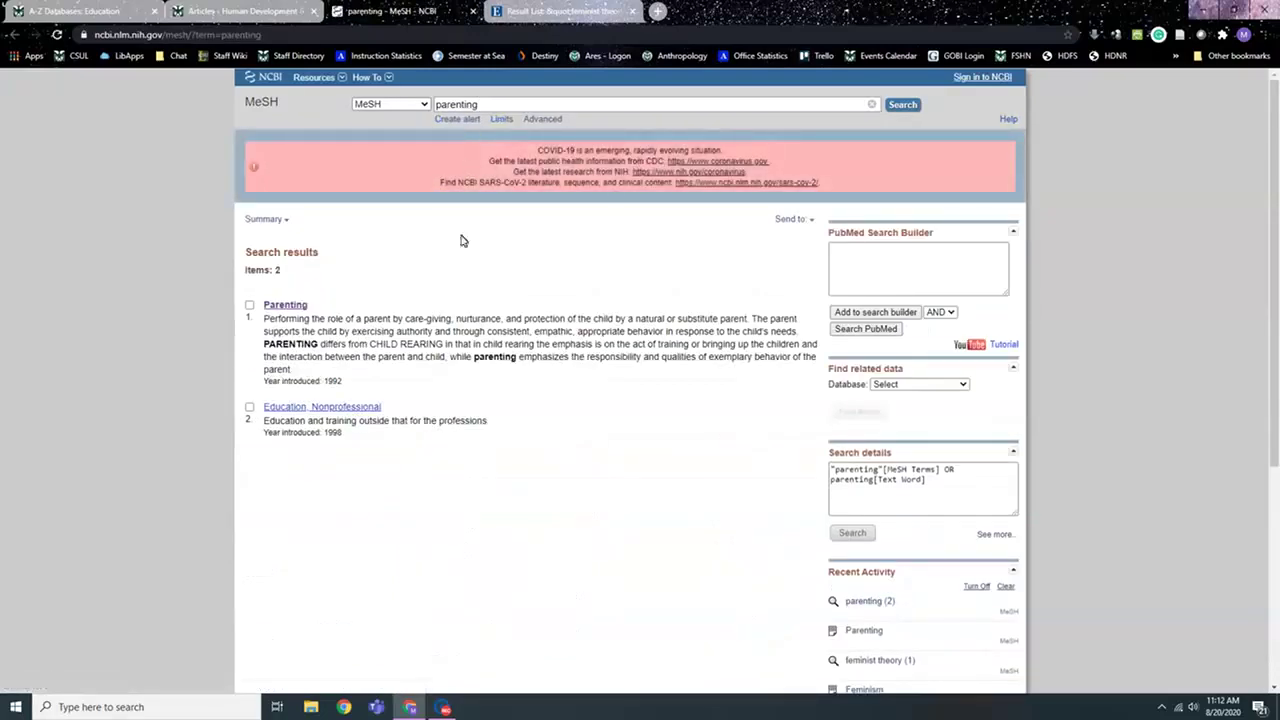
click(284, 306)
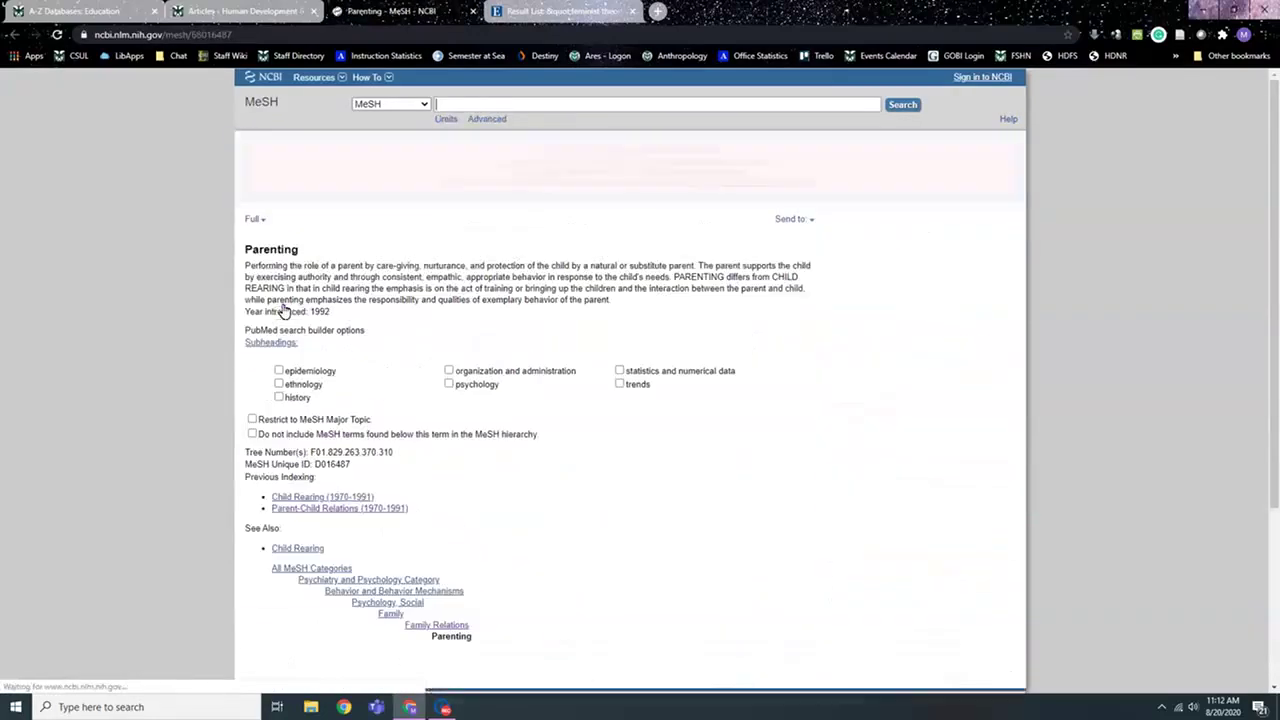
- Open the broader Family Relations heading from the Parenting hierarchy and review its entry terms and narrower headings
scroll(466, 334, down, 1)
scroll(466, 334, down, 2)
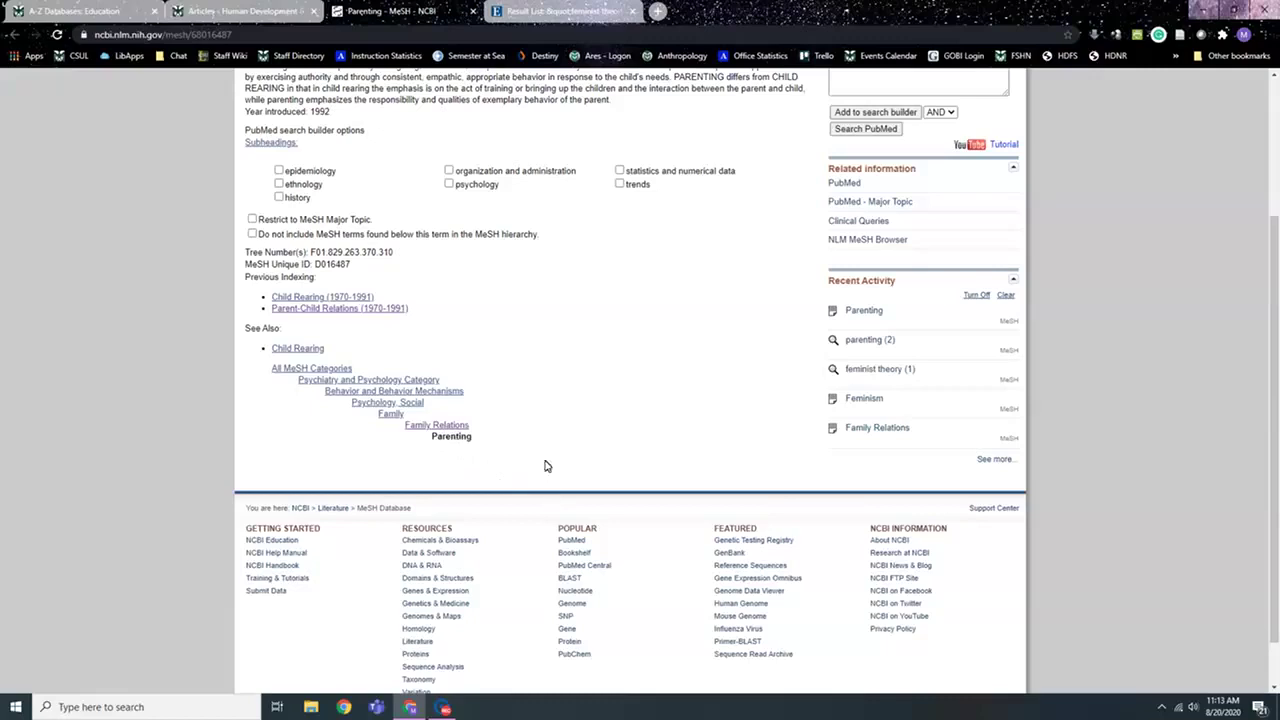
double_click(457, 435)
click(453, 428)
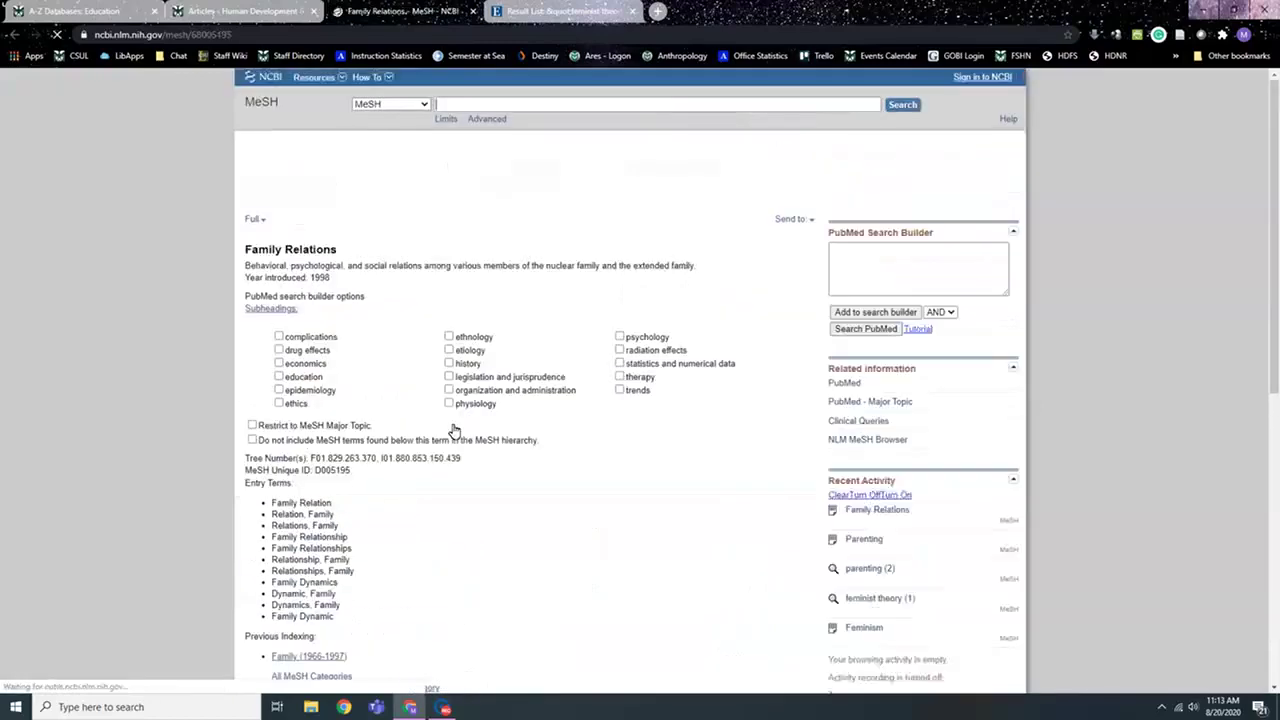
scroll(469, 376, down, 3)
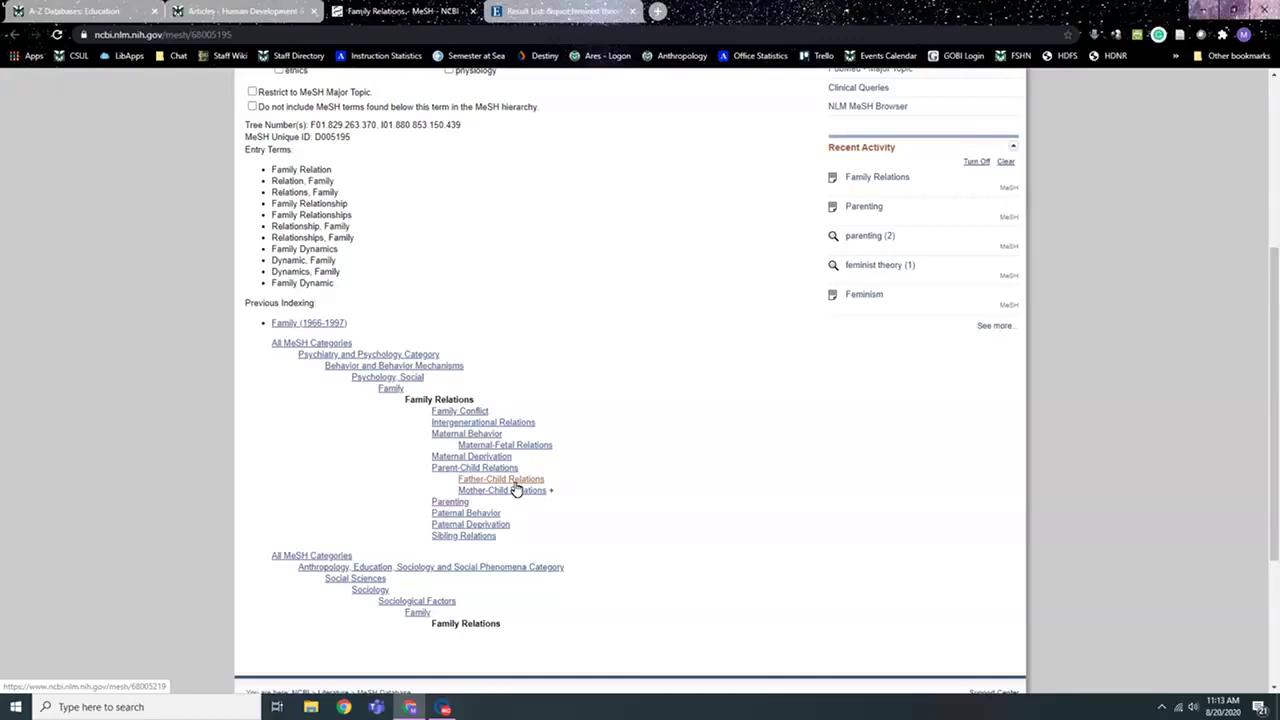
scroll(484, 546, up, 1)
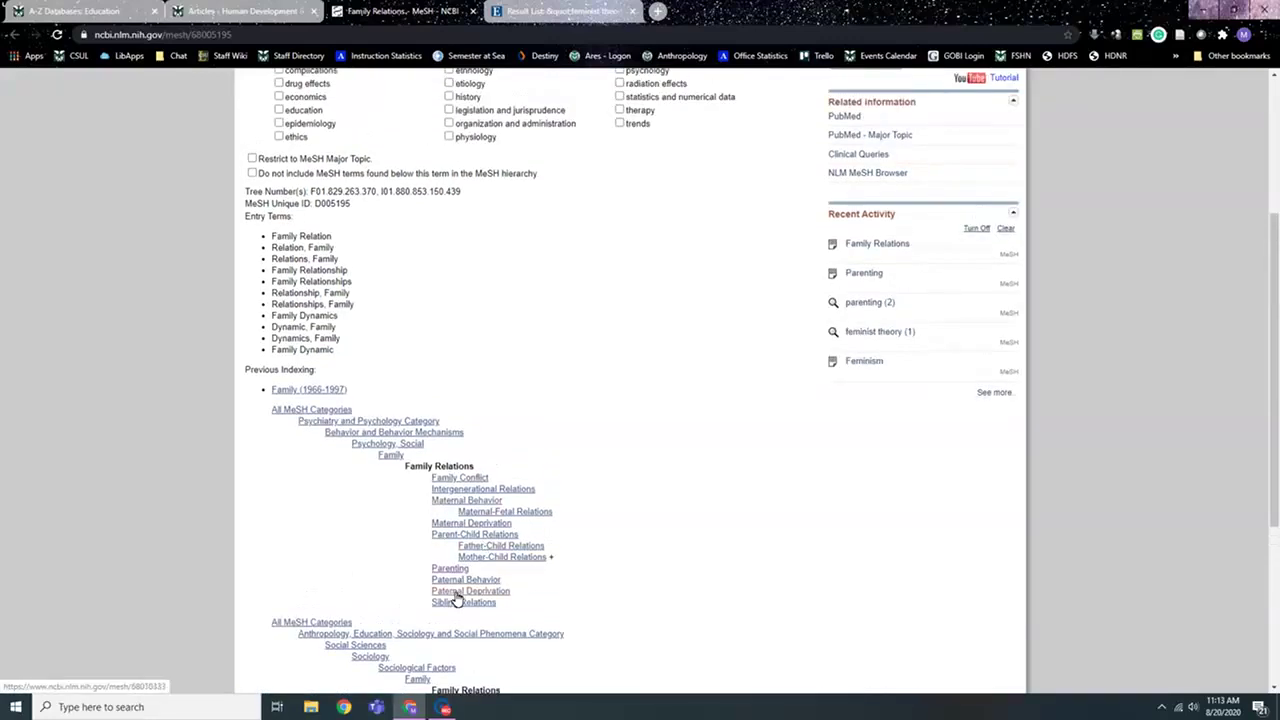
scroll(527, 565, up, 3)
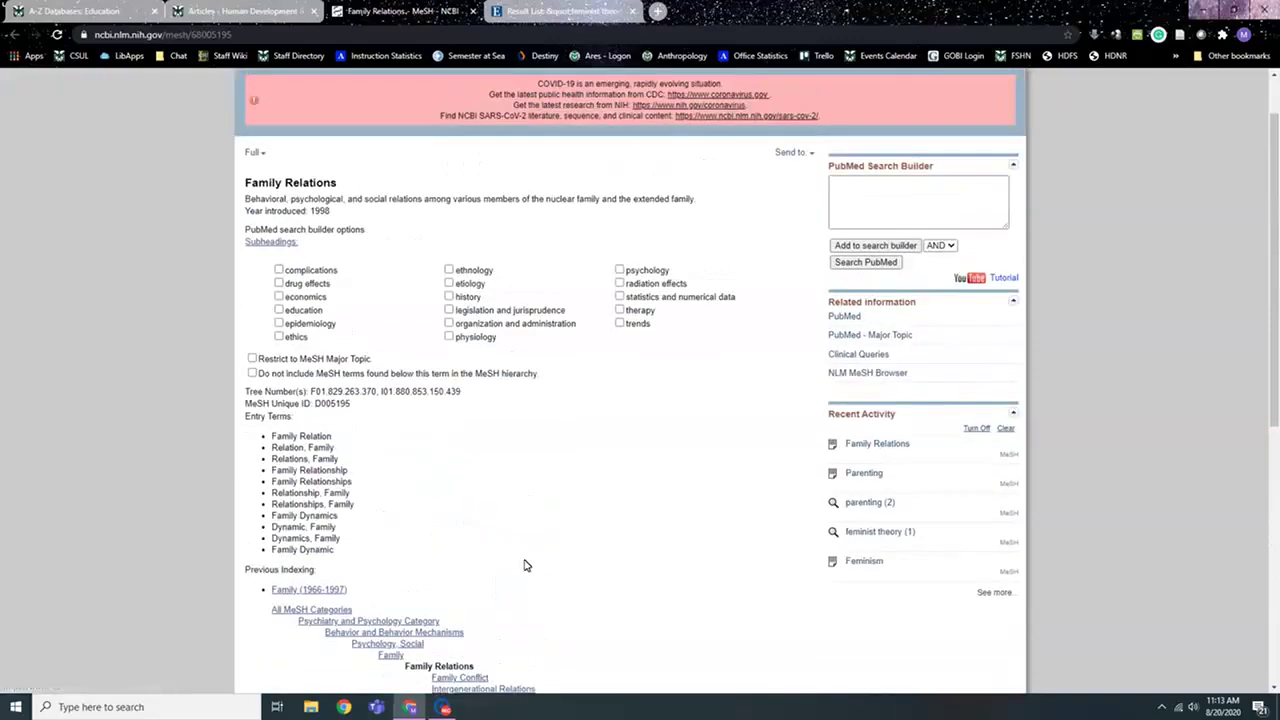
- Add the Family Relations MeSH term to the PubMed search builder and review the headings beneath it
click(864, 246)
click(916, 183)
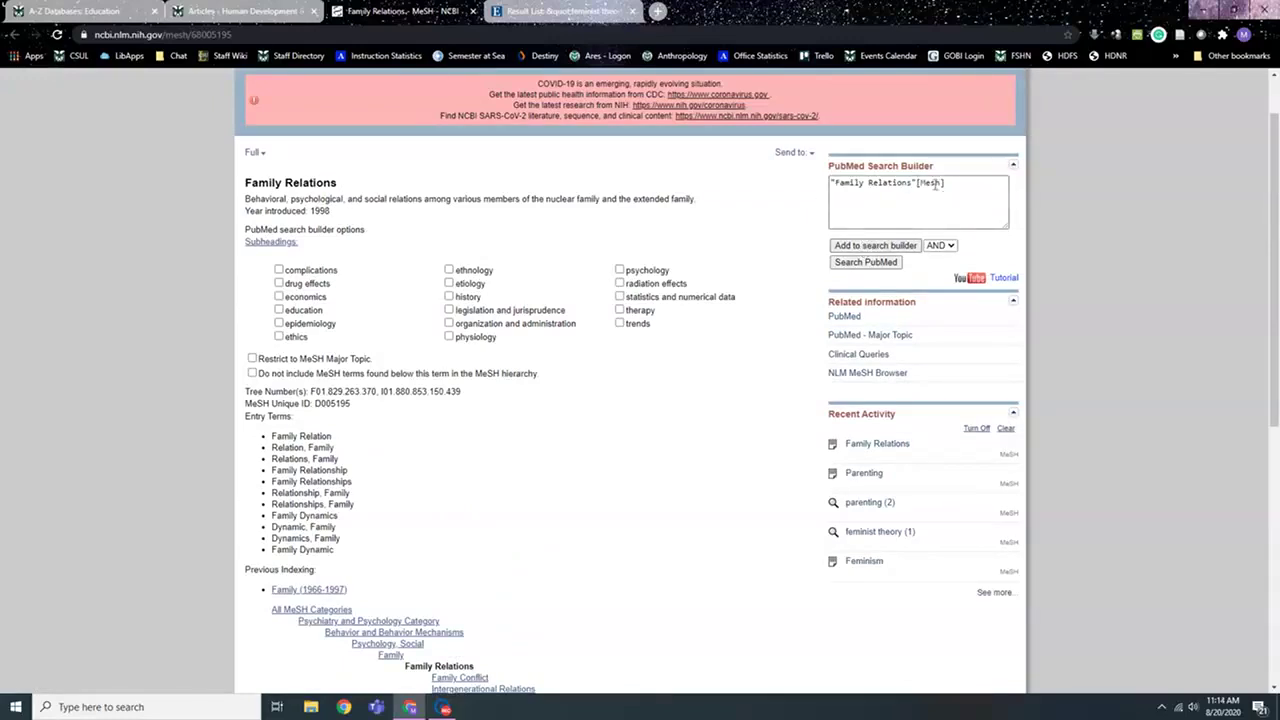
scroll(603, 380, down, 3)
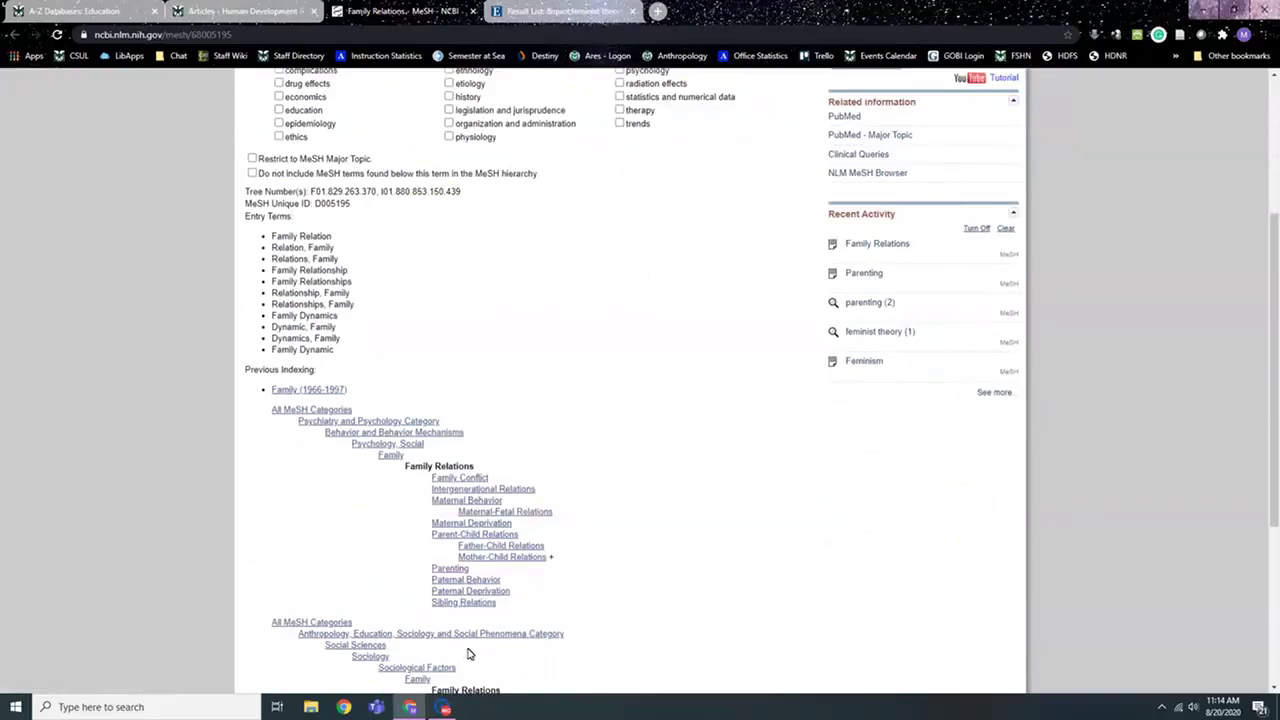
scroll(490, 640, up, 4)
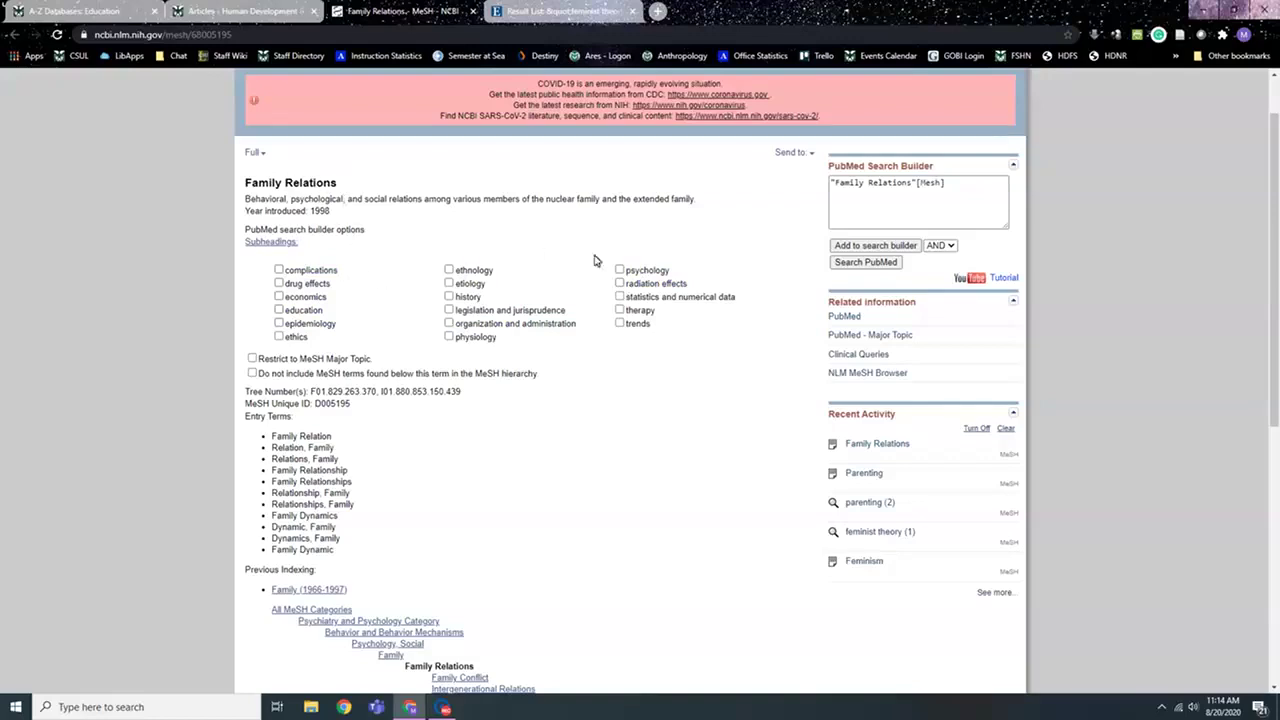
- Add the psychology and therapy subheadings of Family Relations to the search builder with AND, and run the PubMed search
click(620, 270)
click(620, 310)
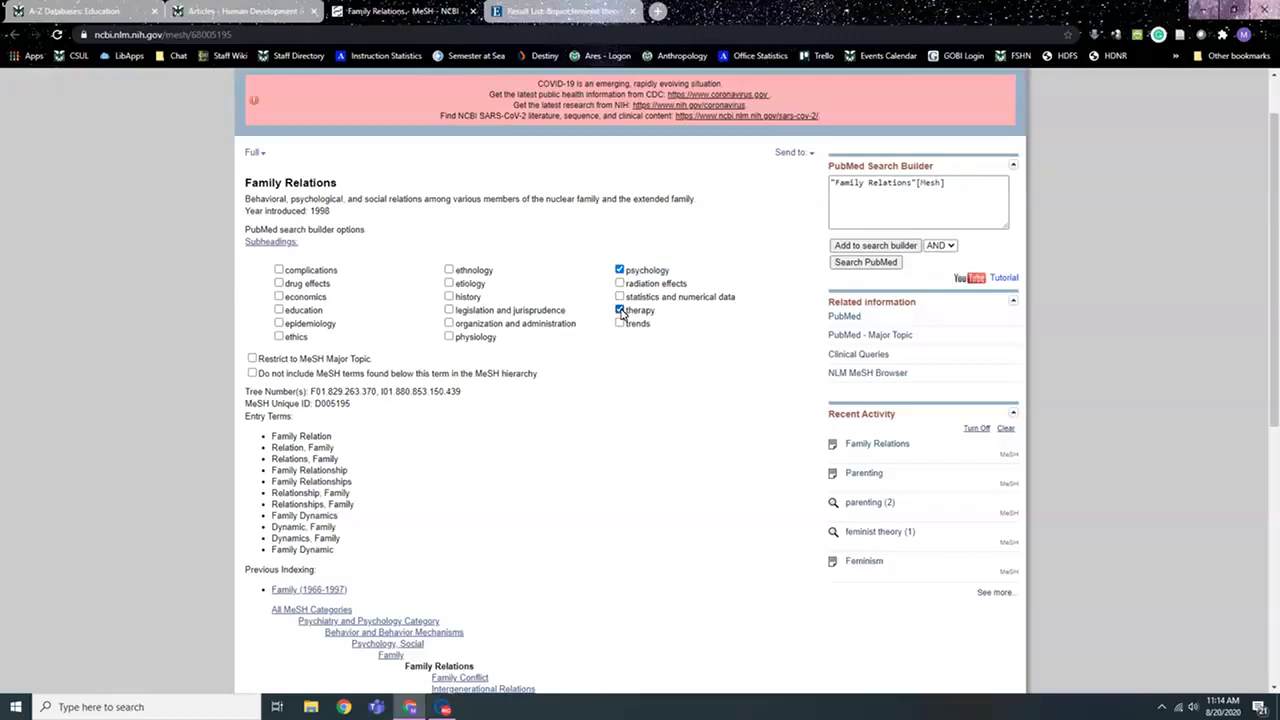
click(855, 246)
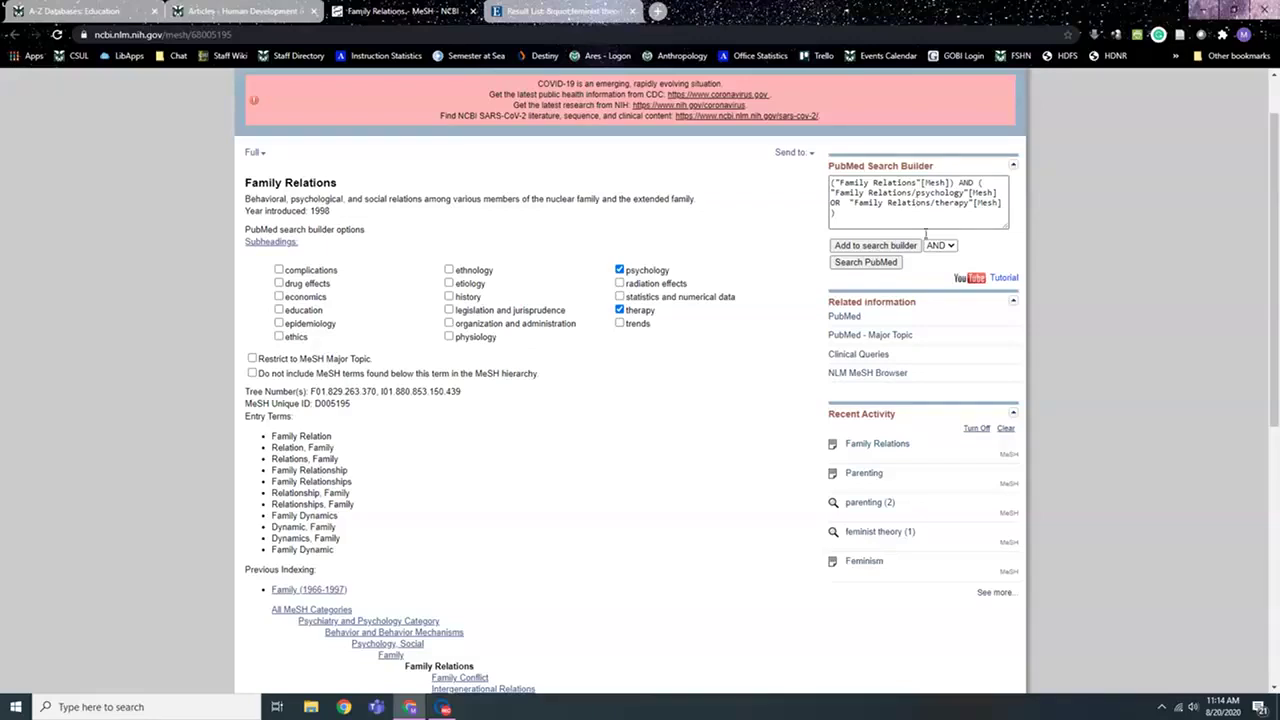
click(870, 265)
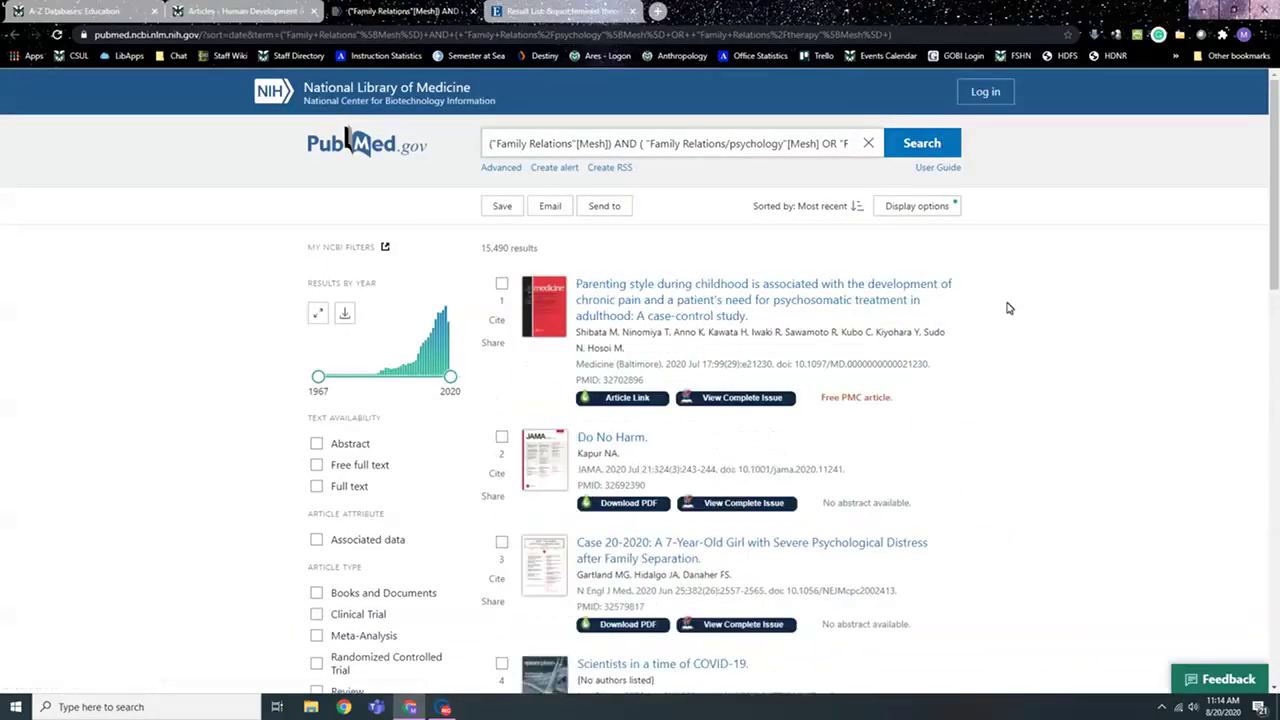
- Limit the Family Relations results to the years 2010 to 2020 and look over the filters and article access links
scroll(789, 323, down, 1)
scroll(555, 350, up, 1)
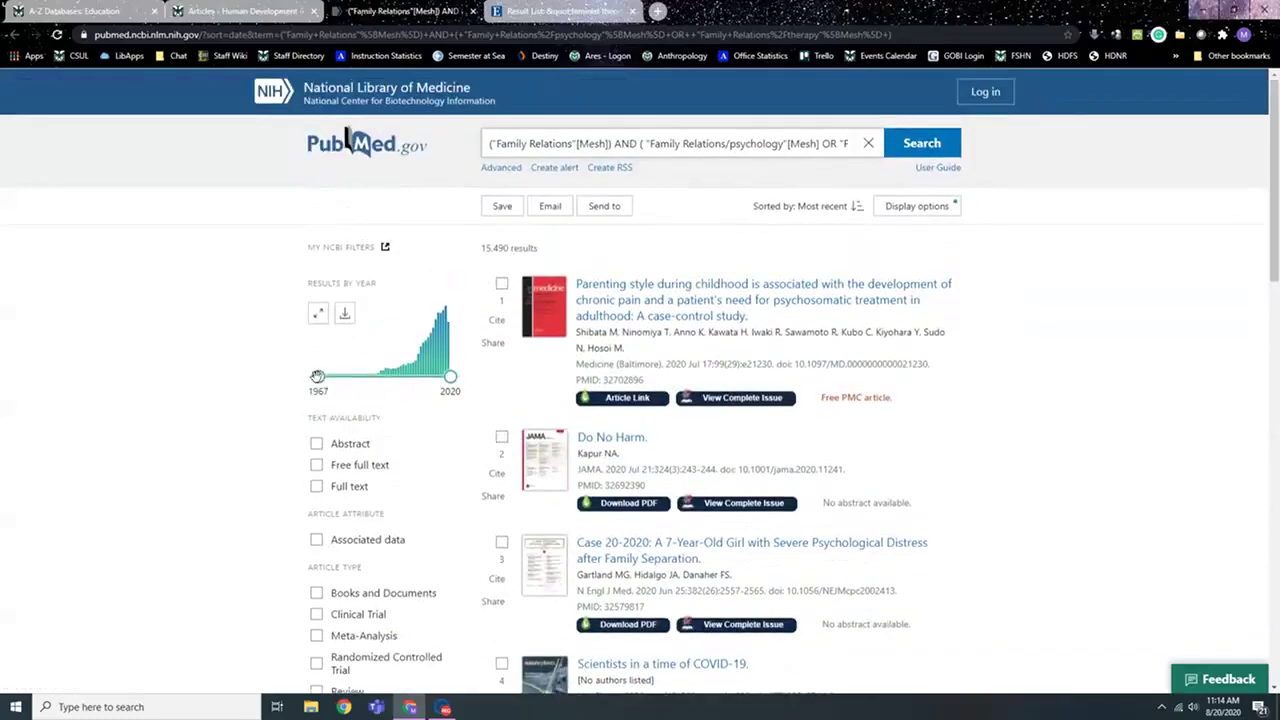
drag(317, 377, 425, 378)
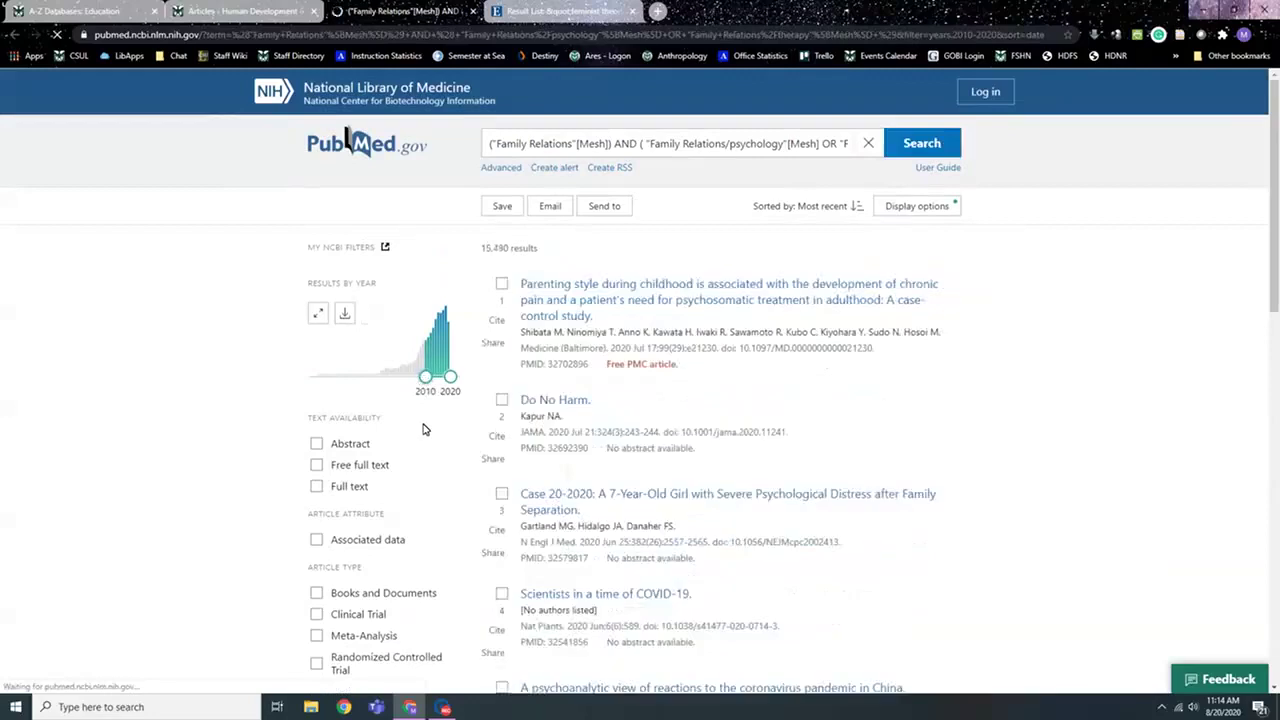
scroll(423, 429, down, 3)
scroll(423, 429, down, 1)
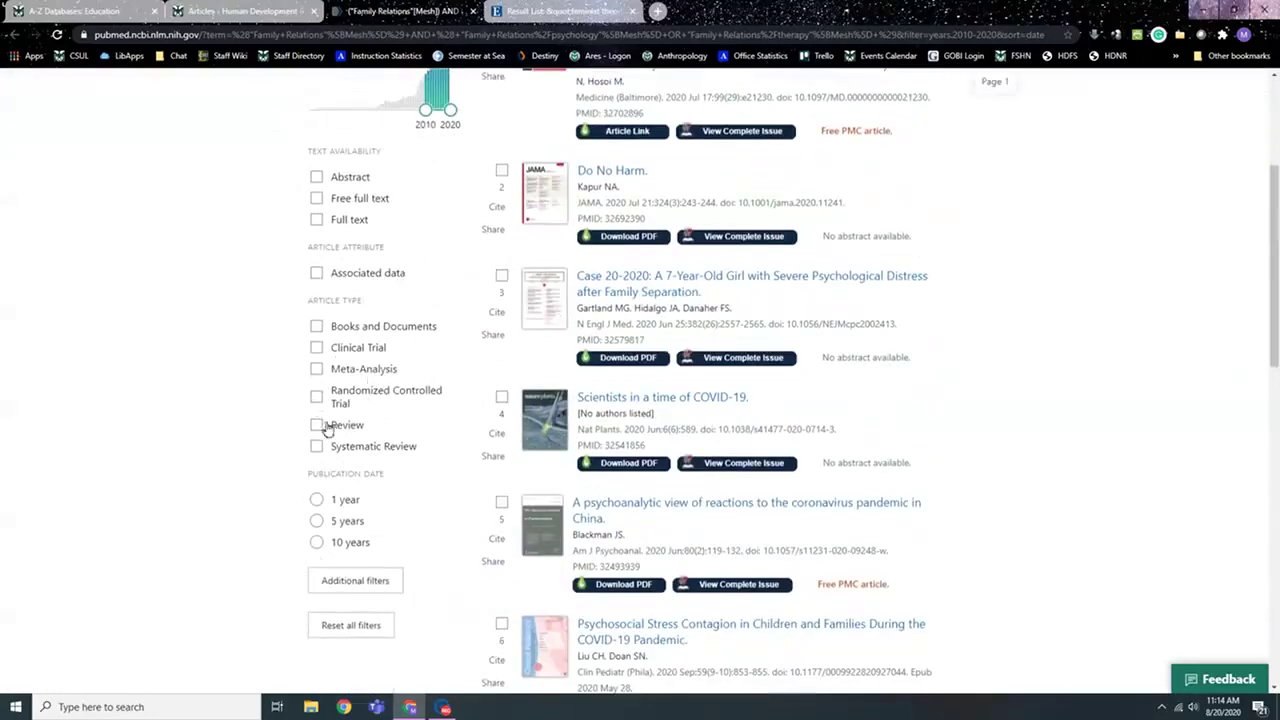
scroll(429, 352, up, 3)
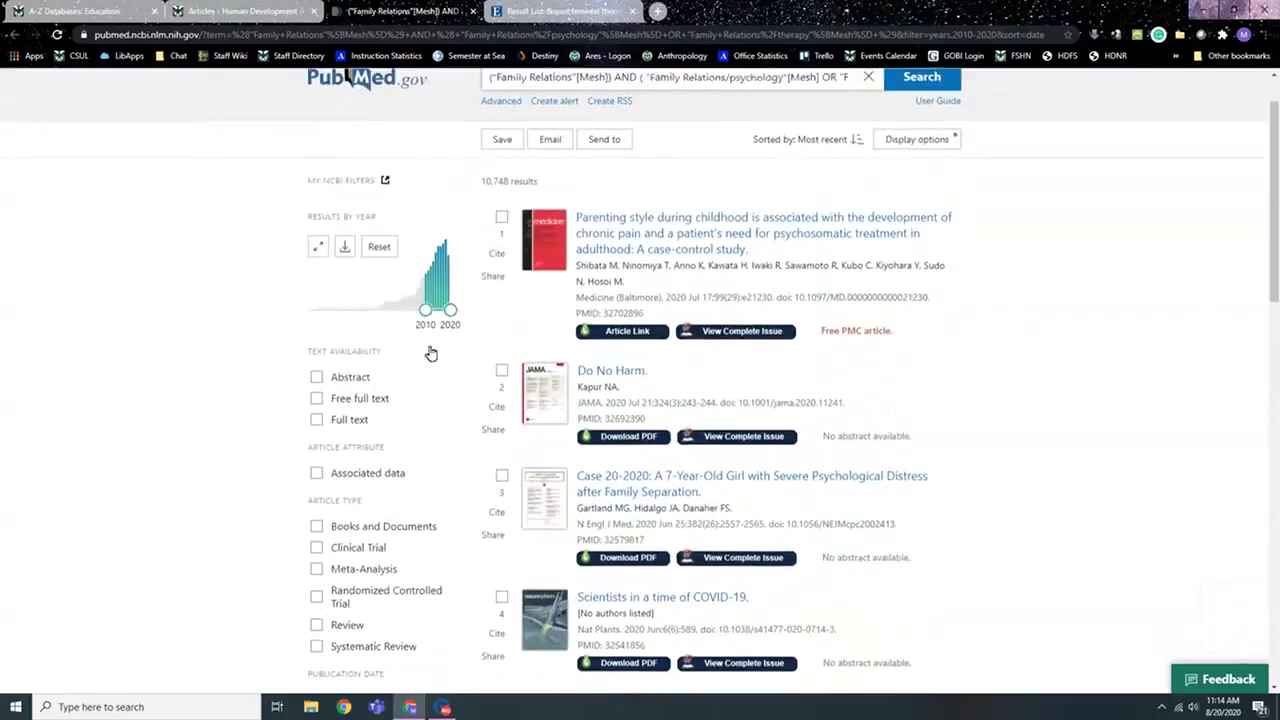
scroll(429, 350, up, 1)
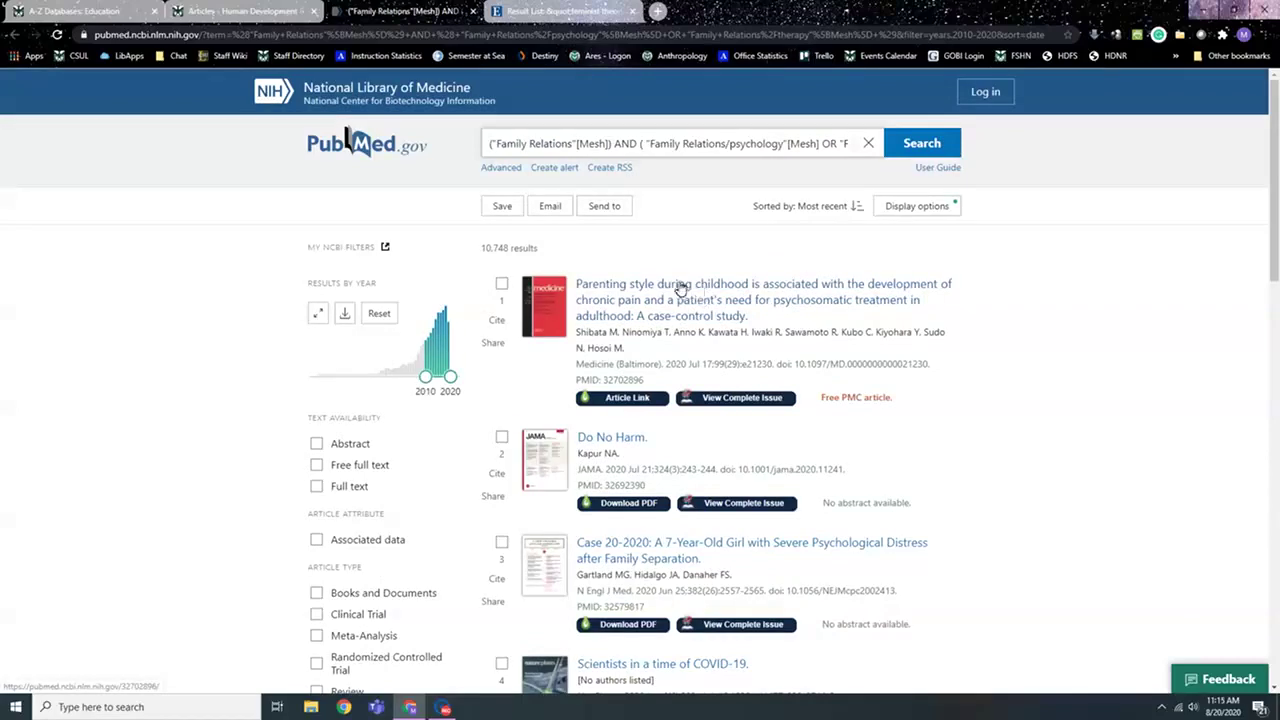
scroll(692, 132, down, 1)
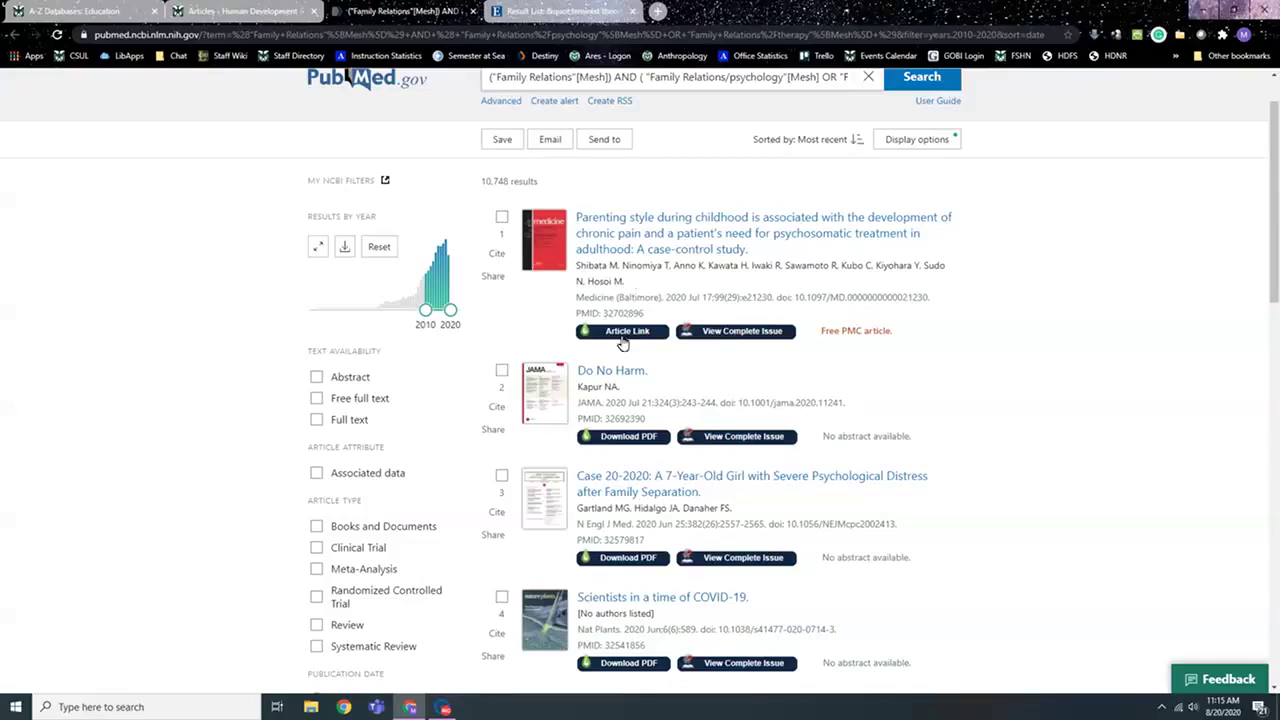
- Go to the Colorado State University Libraries home page and search the library website for "libkey"
click(66, 14)
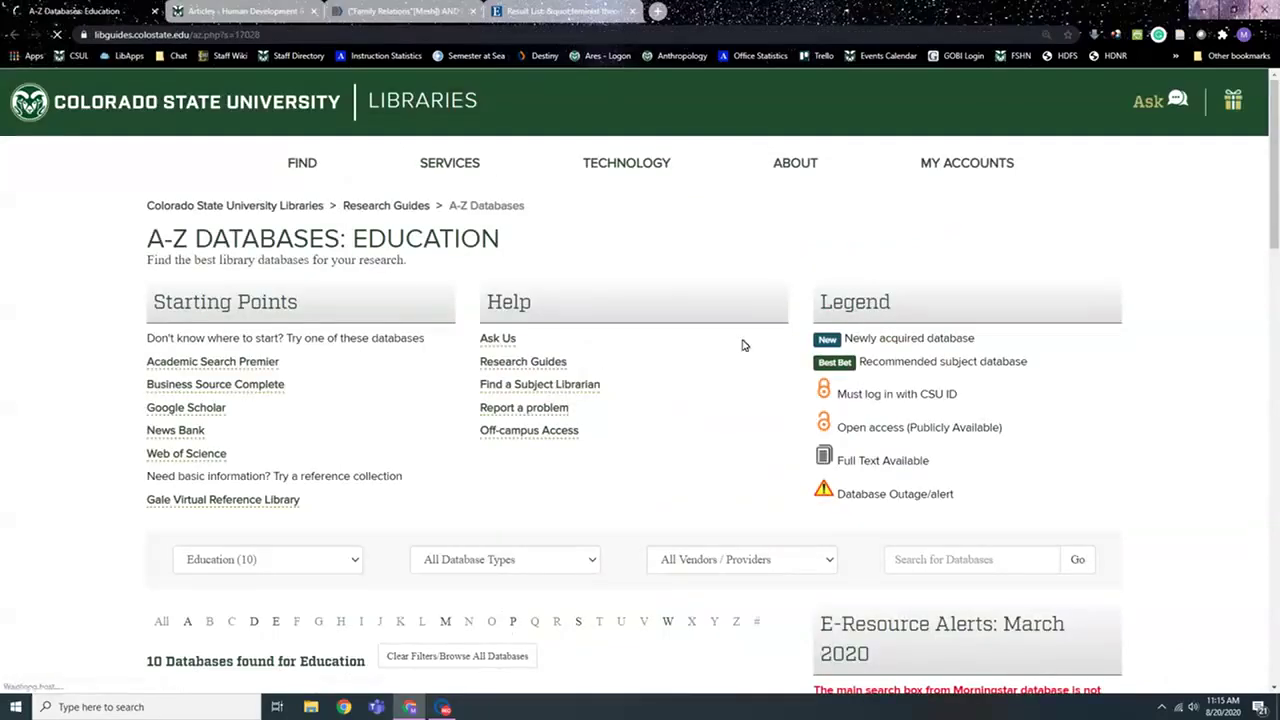
click(417, 102)
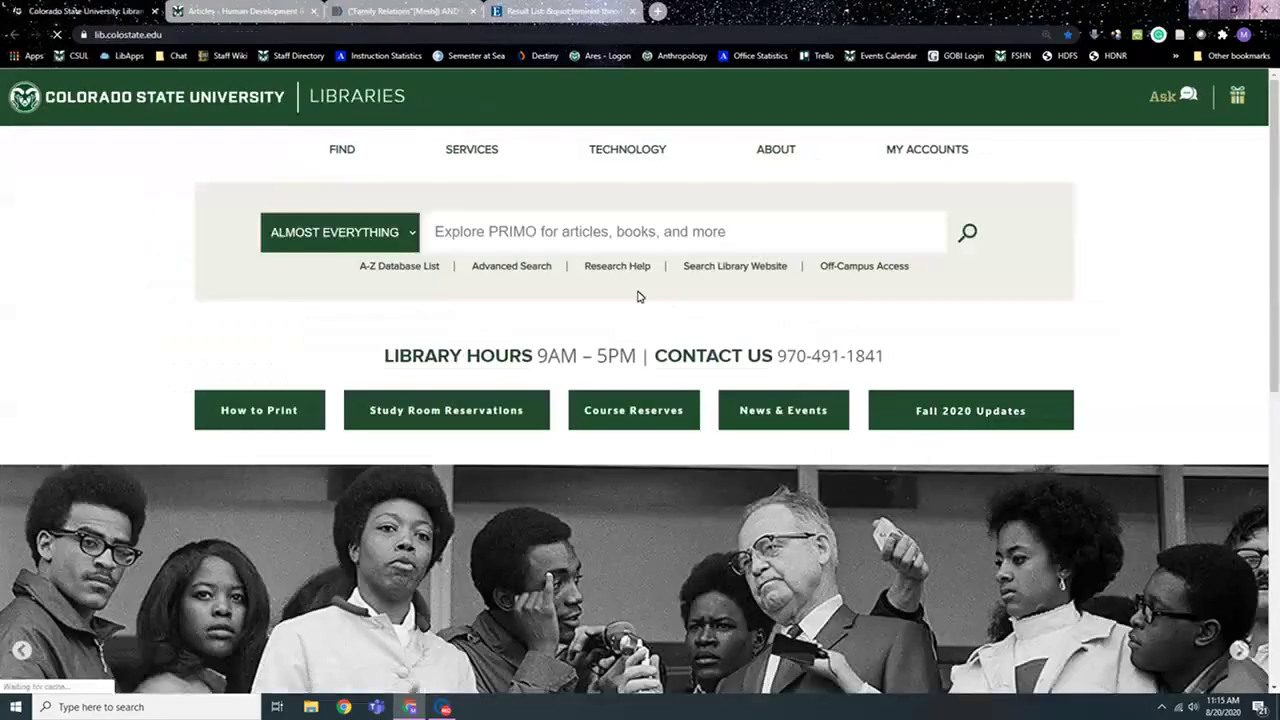
click(703, 268)
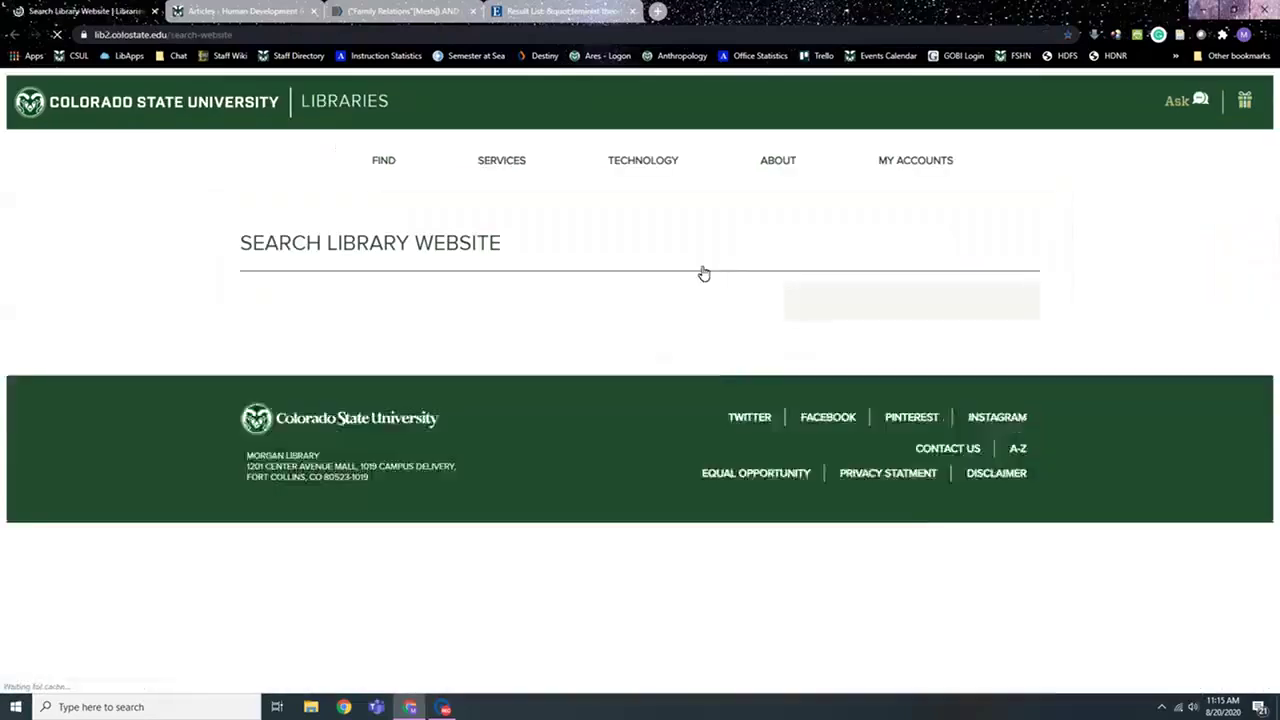
click(334, 349)
text(libkey)
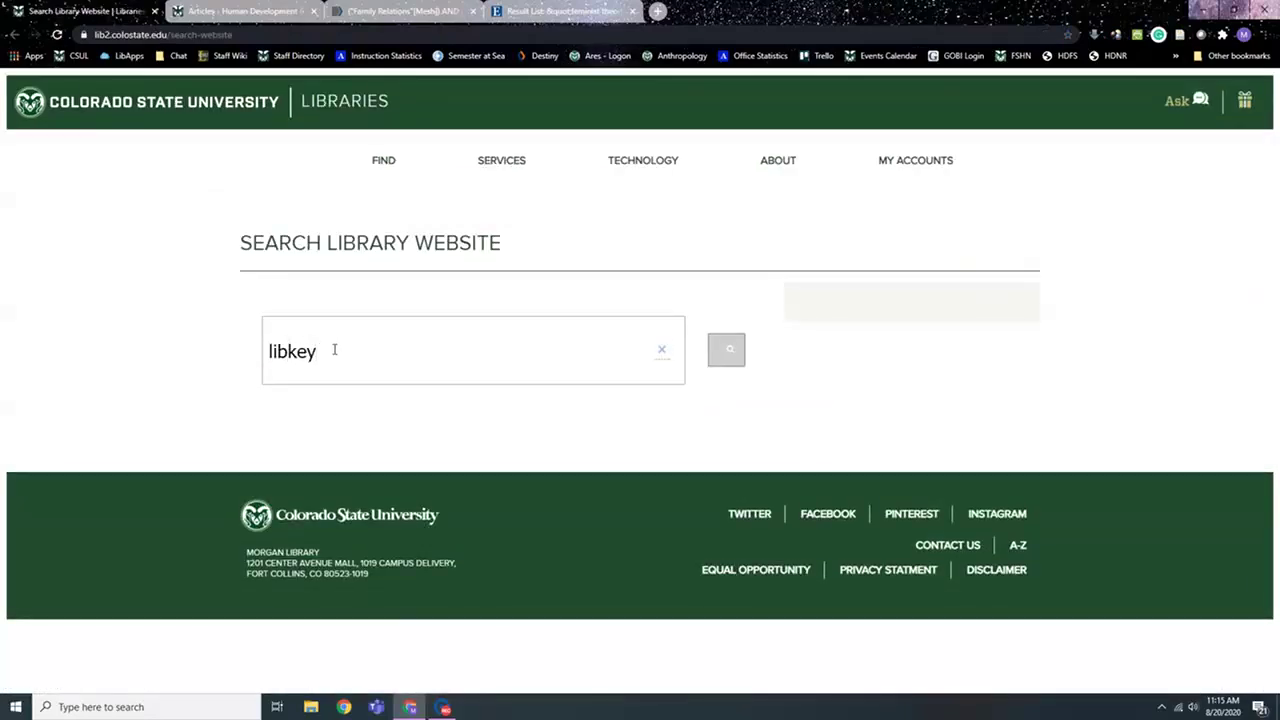
key(Return)
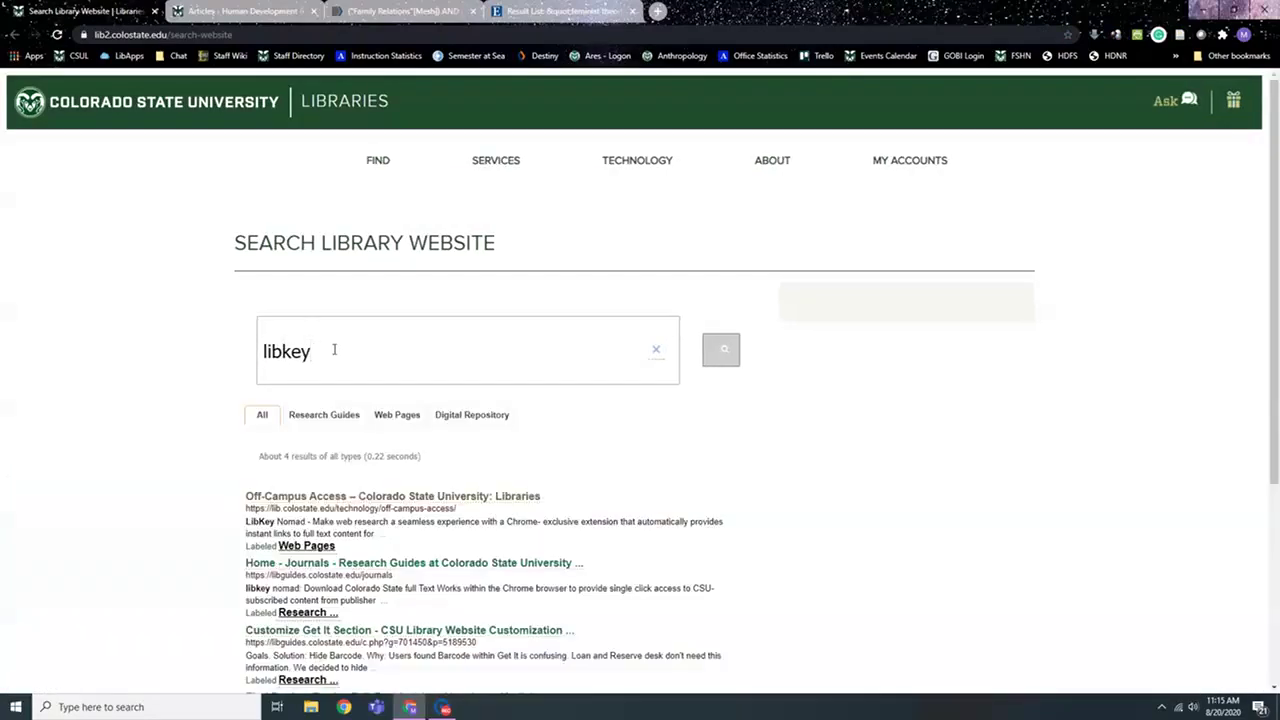
- Open the Off-Campus Access page from the results and highlight the LibKey Nomad description under Helpful Tools
click(331, 500)
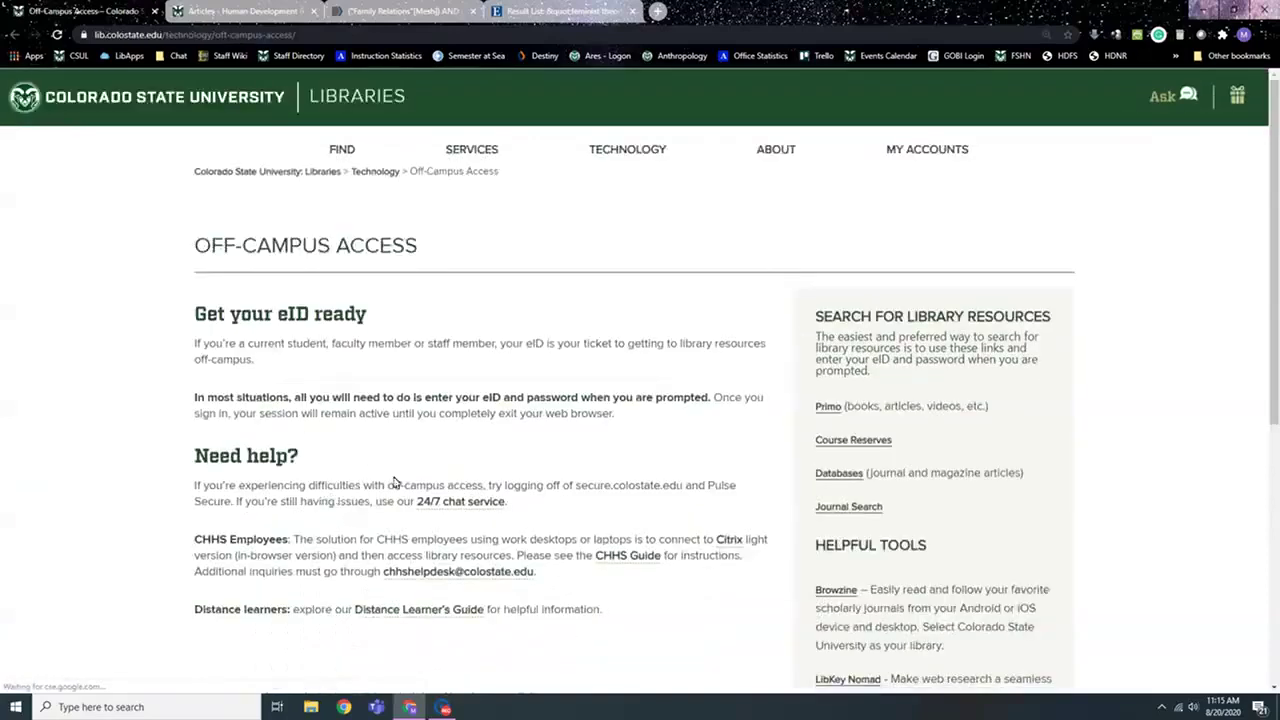
scroll(757, 337, down, 3)
drag(812, 347, 996, 467)
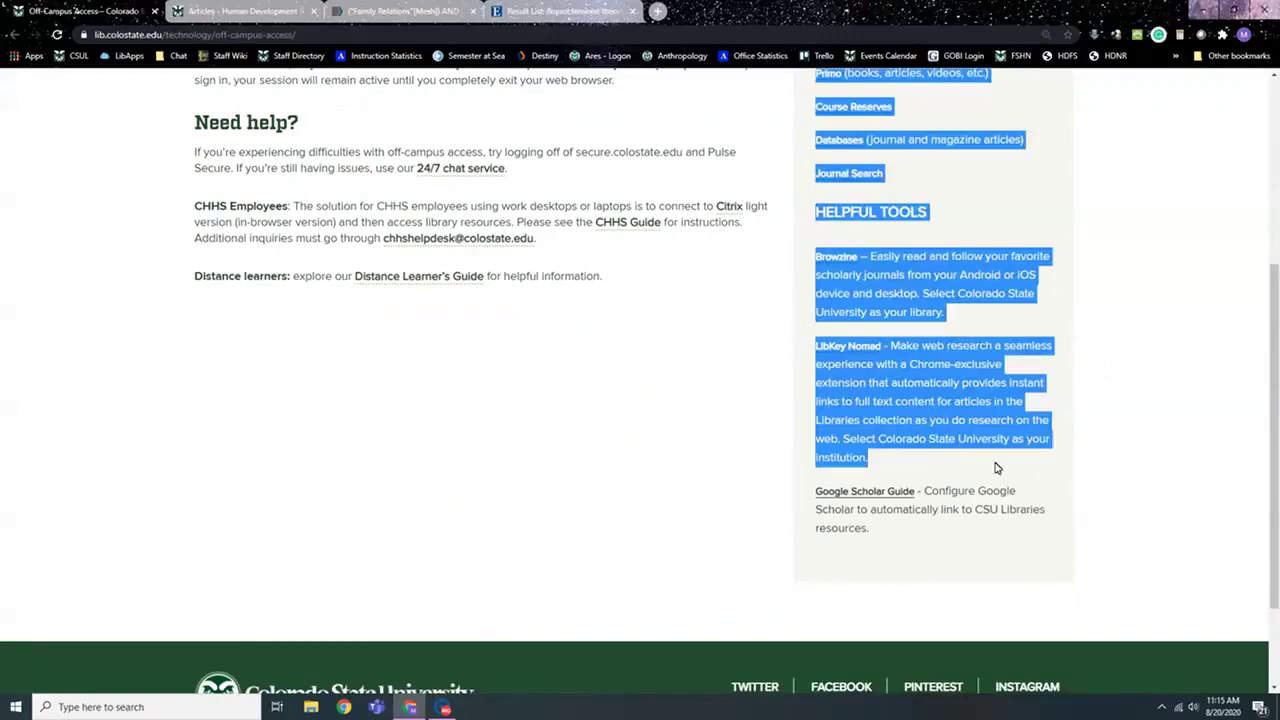
- Return to the PubMed results, open the LibKey article link of the first result, and go back to the results list
click(1174, 410)
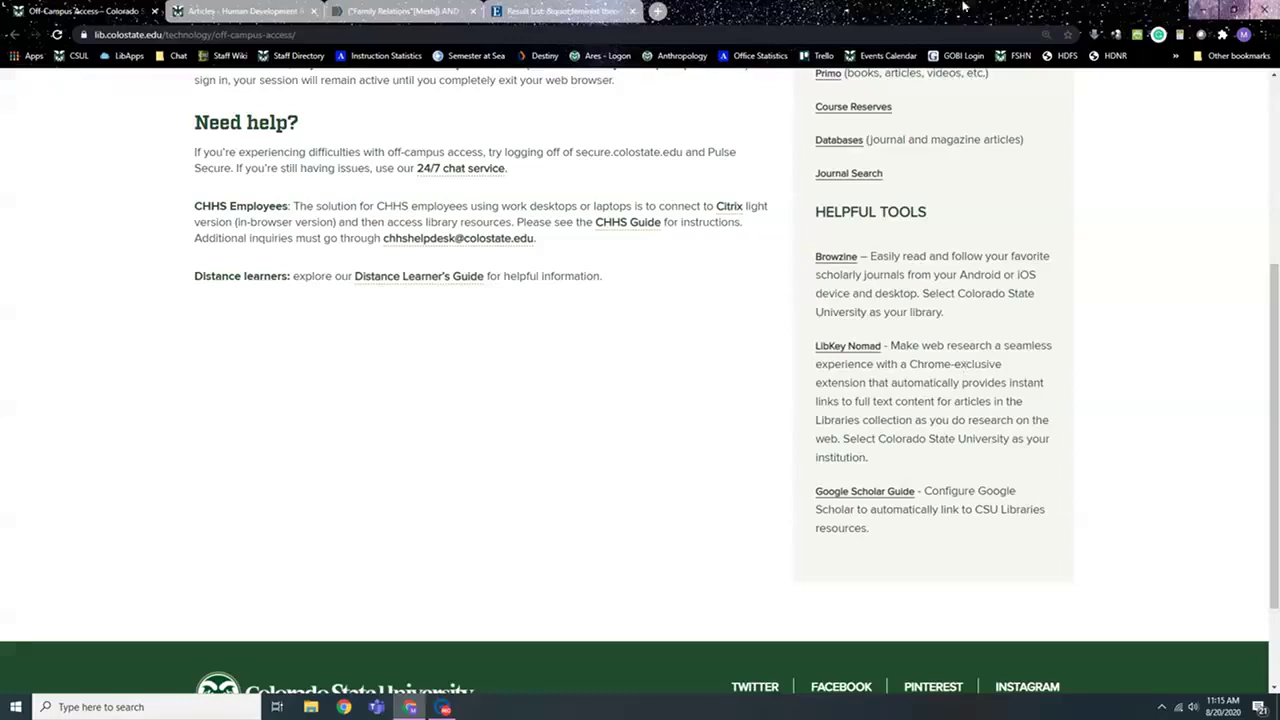
click(365, 14)
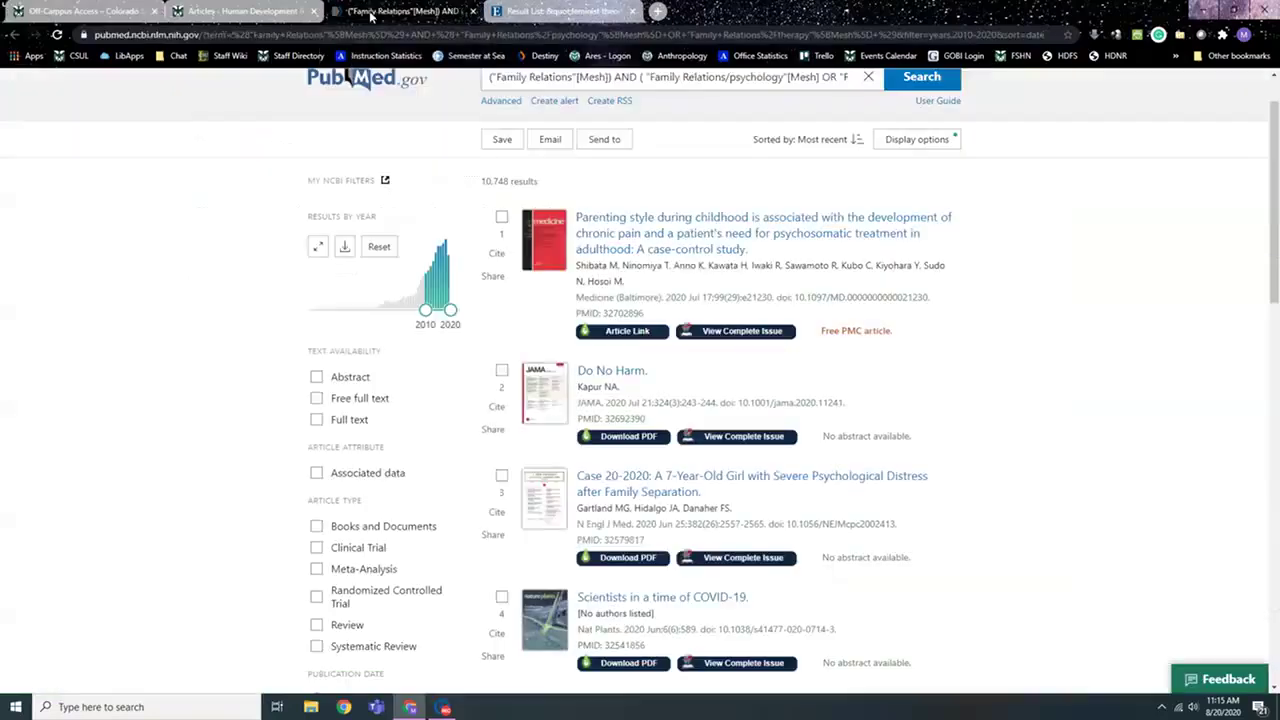
click(634, 334)
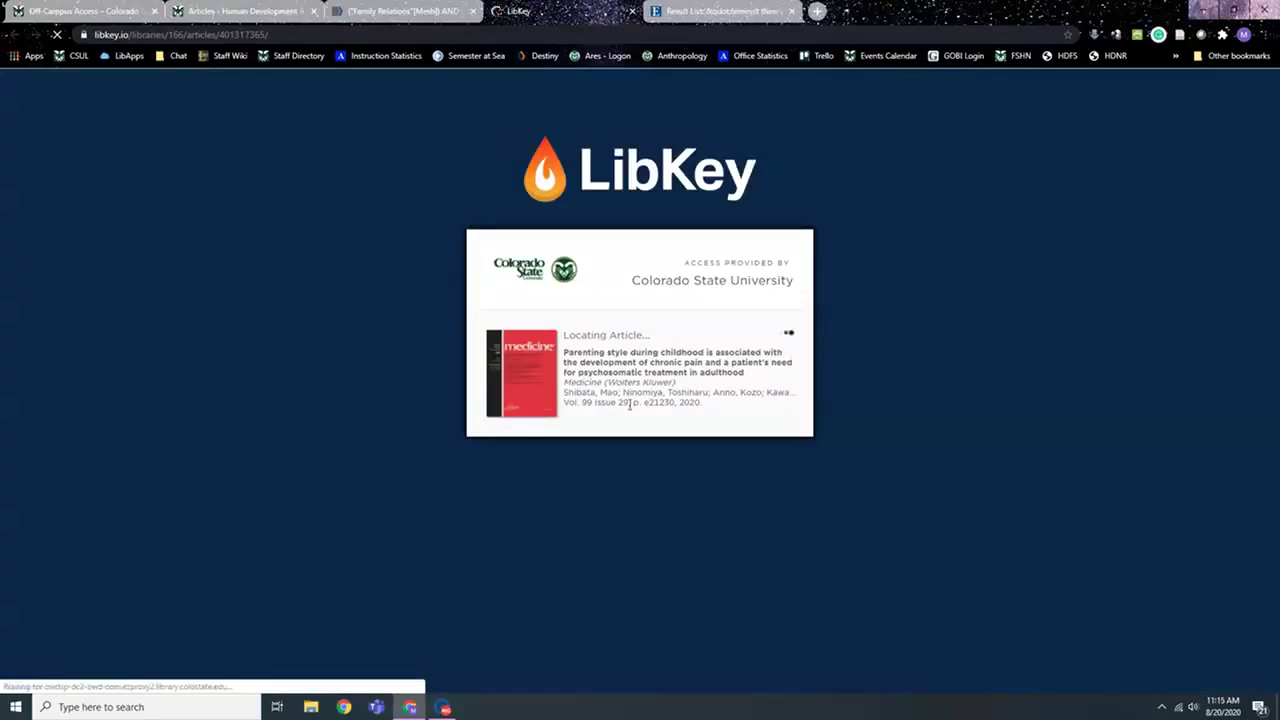
click(403, 13)
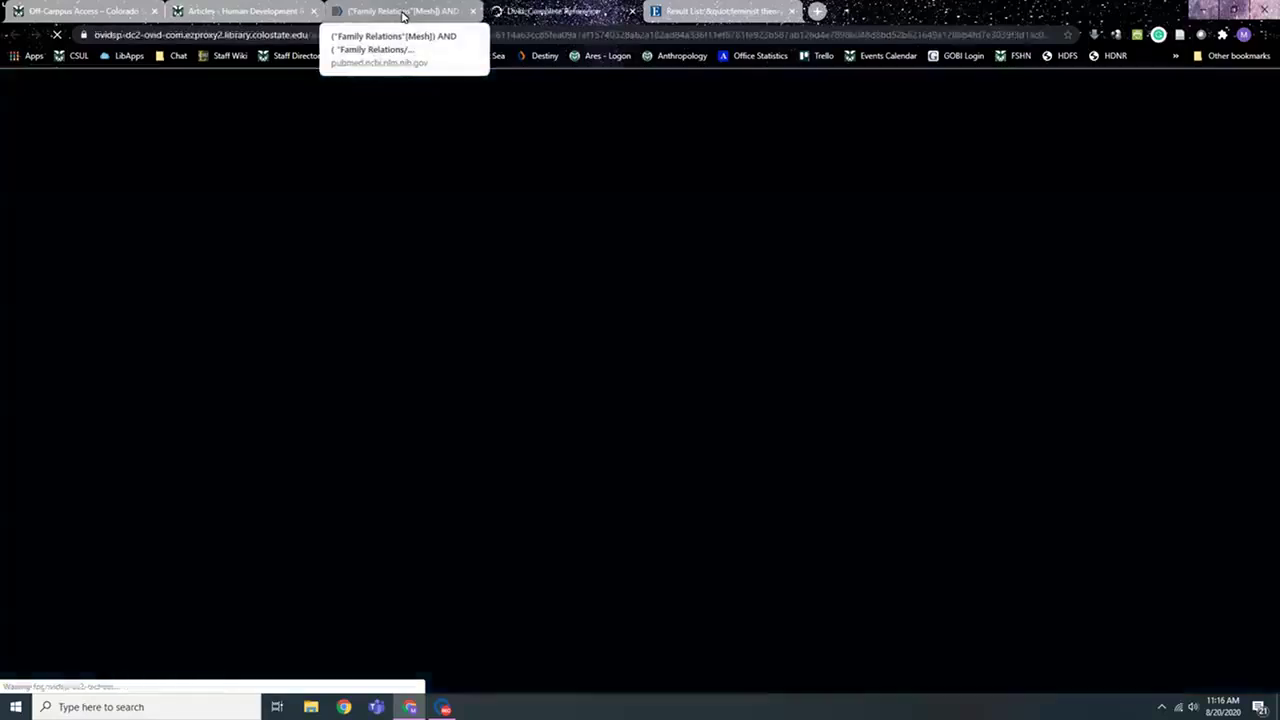
- Open the record of the first parenting style article, check its FindIt@CSU access options, and look over the record's full-text links
click(713, 228)
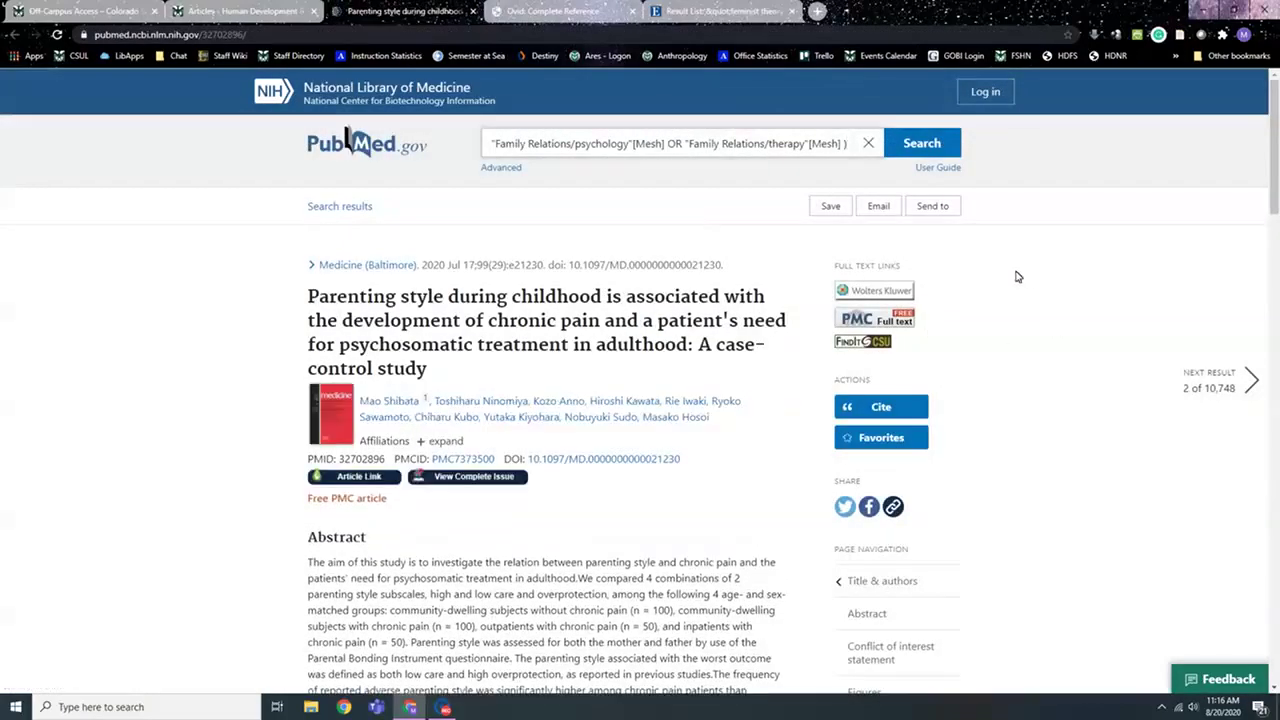
click(860, 341)
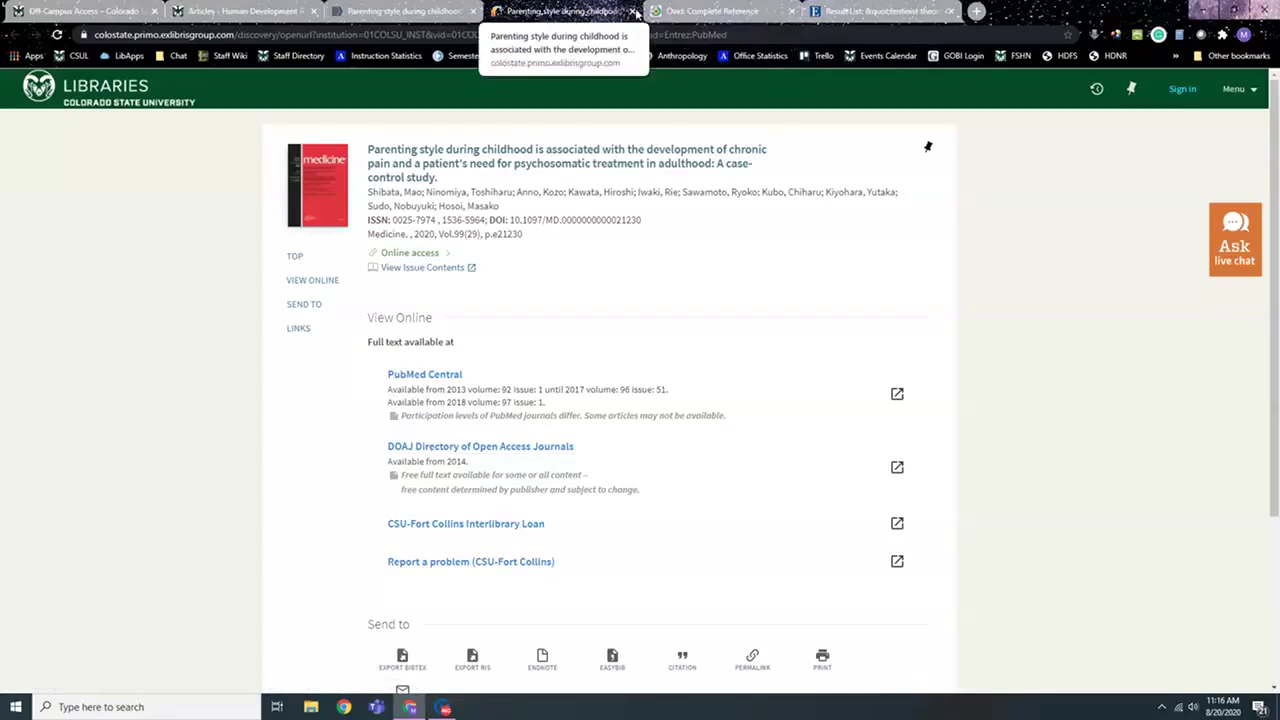
click(386, 12)
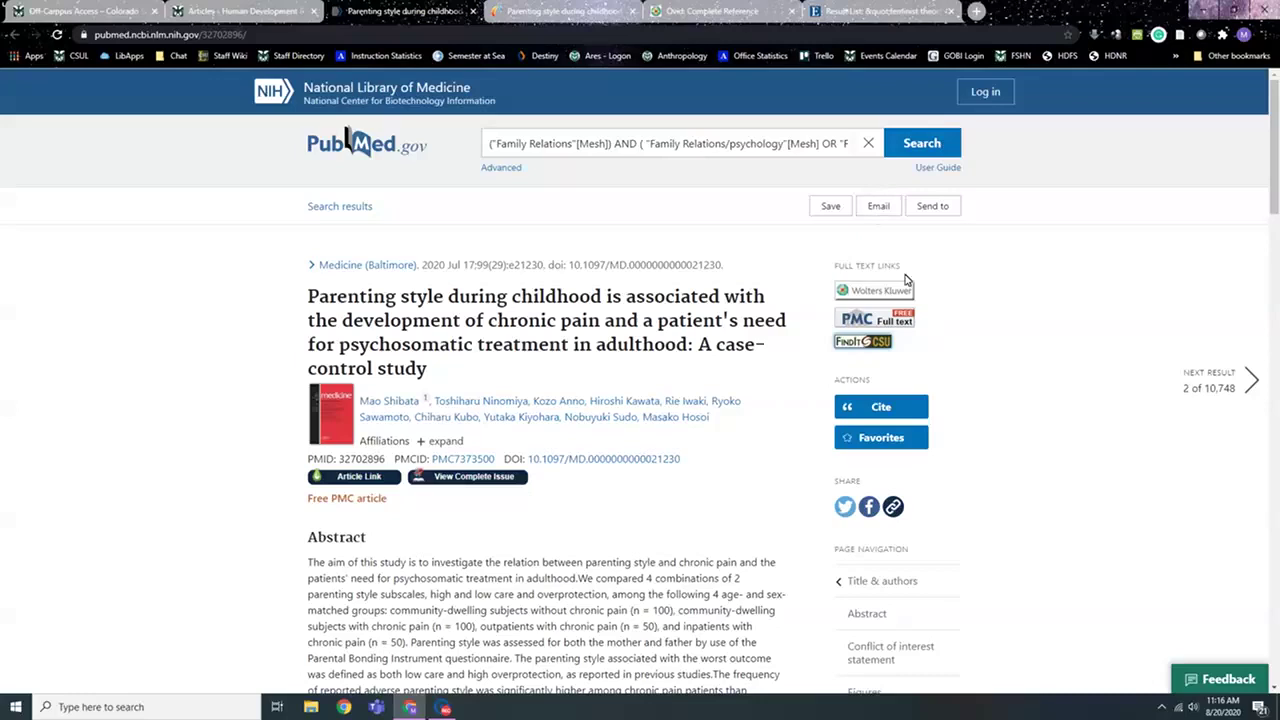
scroll(706, 423, down, 2)
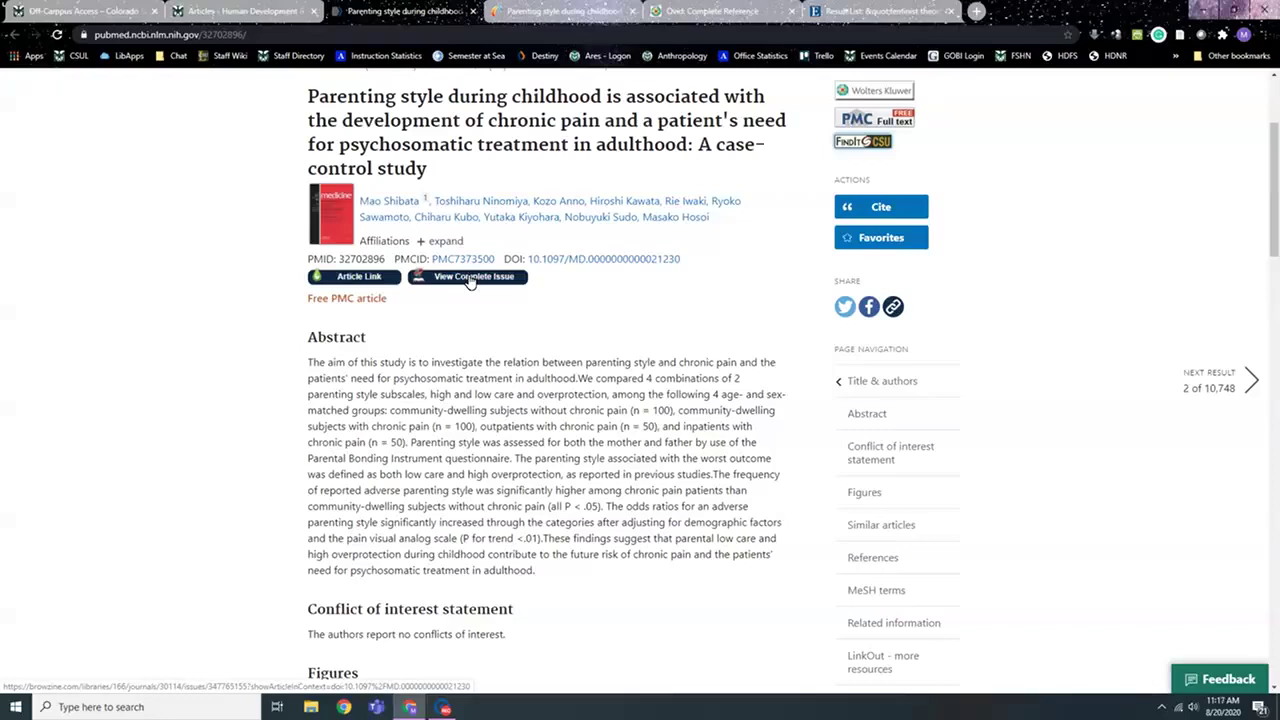
scroll(469, 281, up, 2)
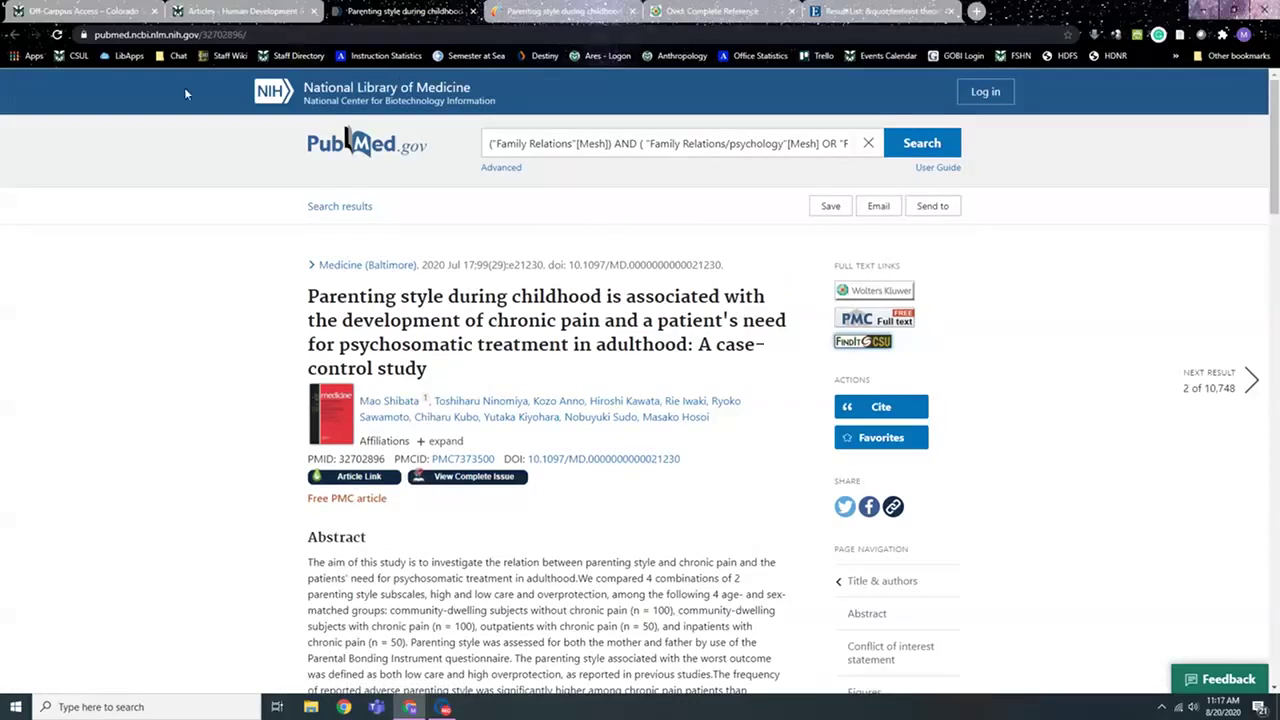
- In PubMed's advanced search history, combine search #4 (Feminism and Parenting) with search #8 (Family Relations) using AND, and run the query
click(13, 35)
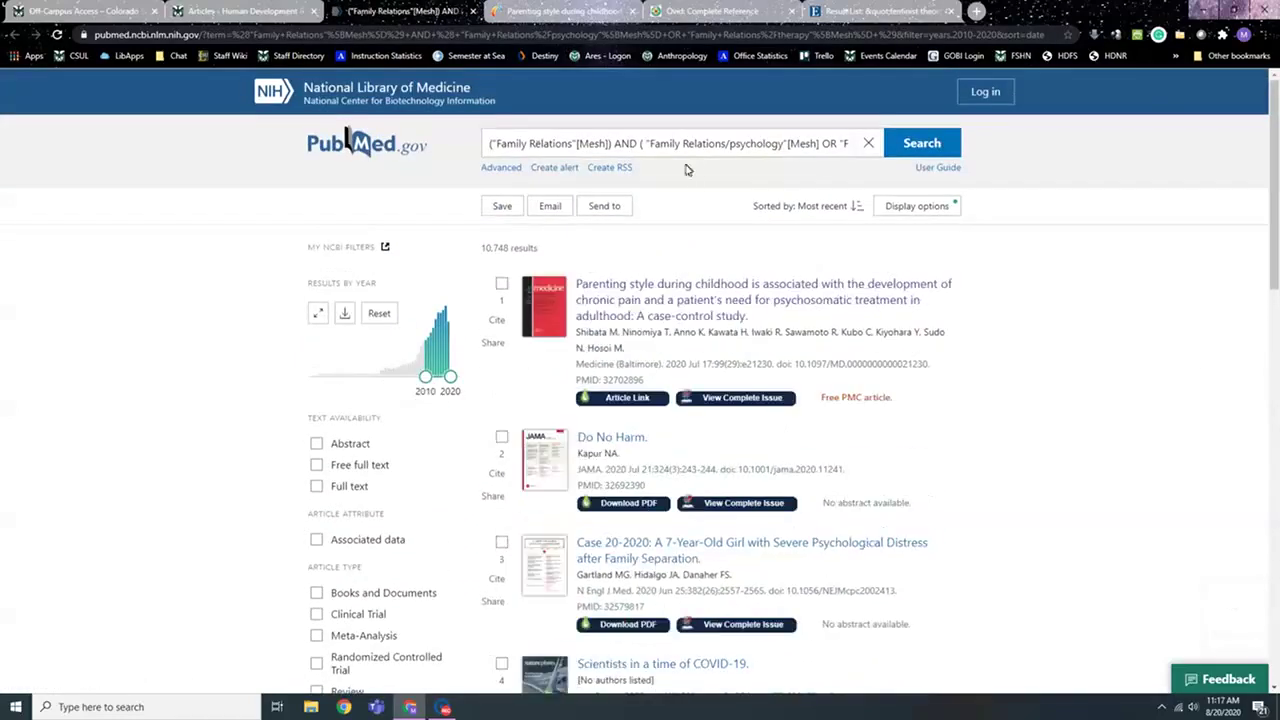
click(503, 170)
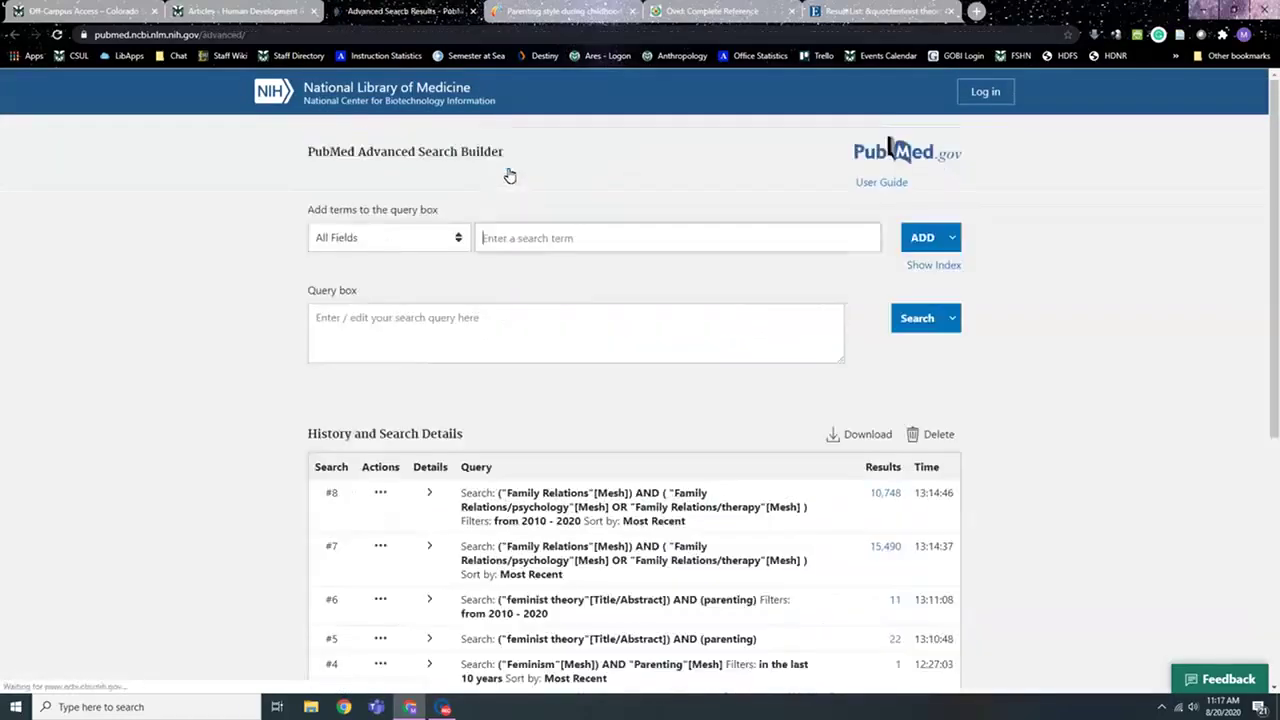
scroll(585, 287, down, 3)
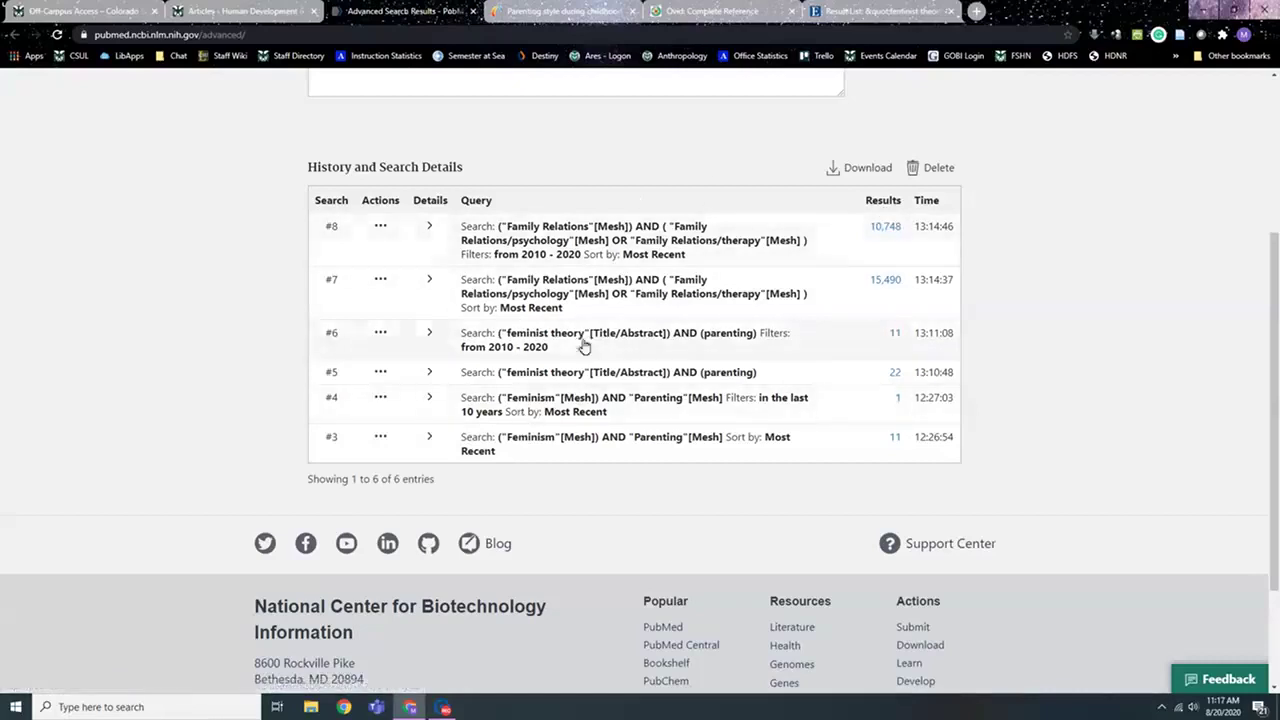
click(380, 398)
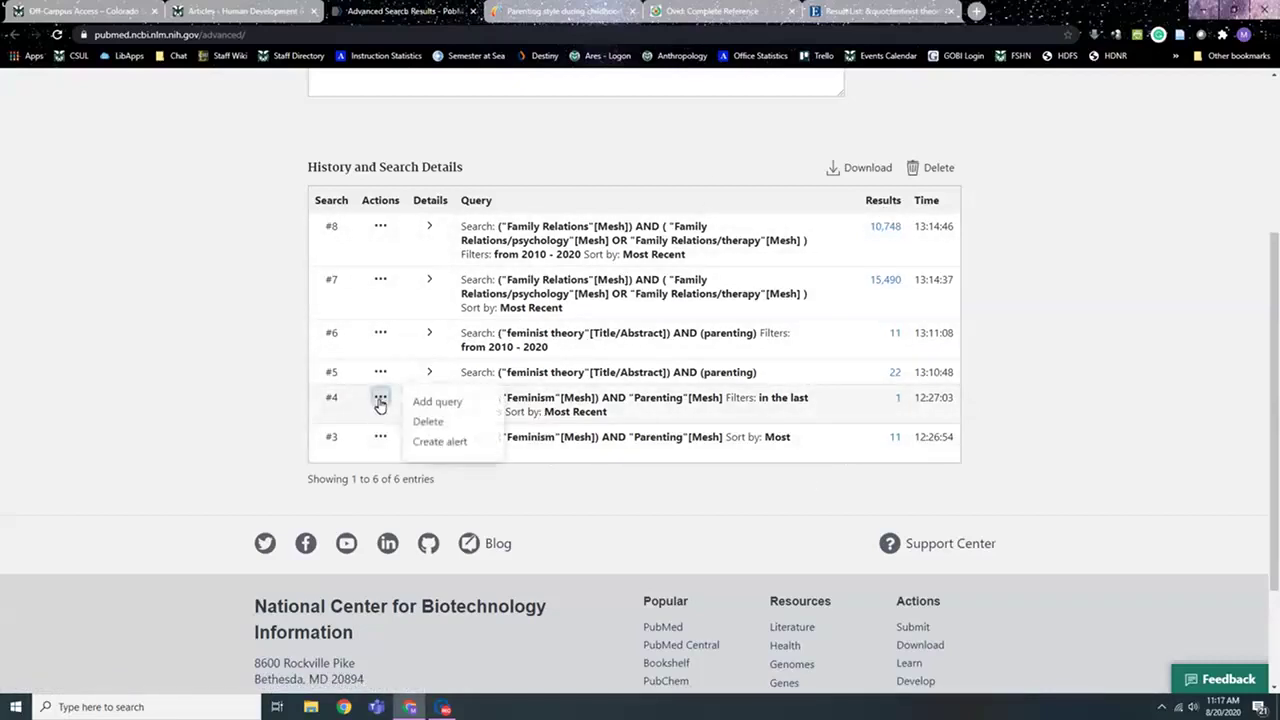
click(437, 405)
click(381, 229)
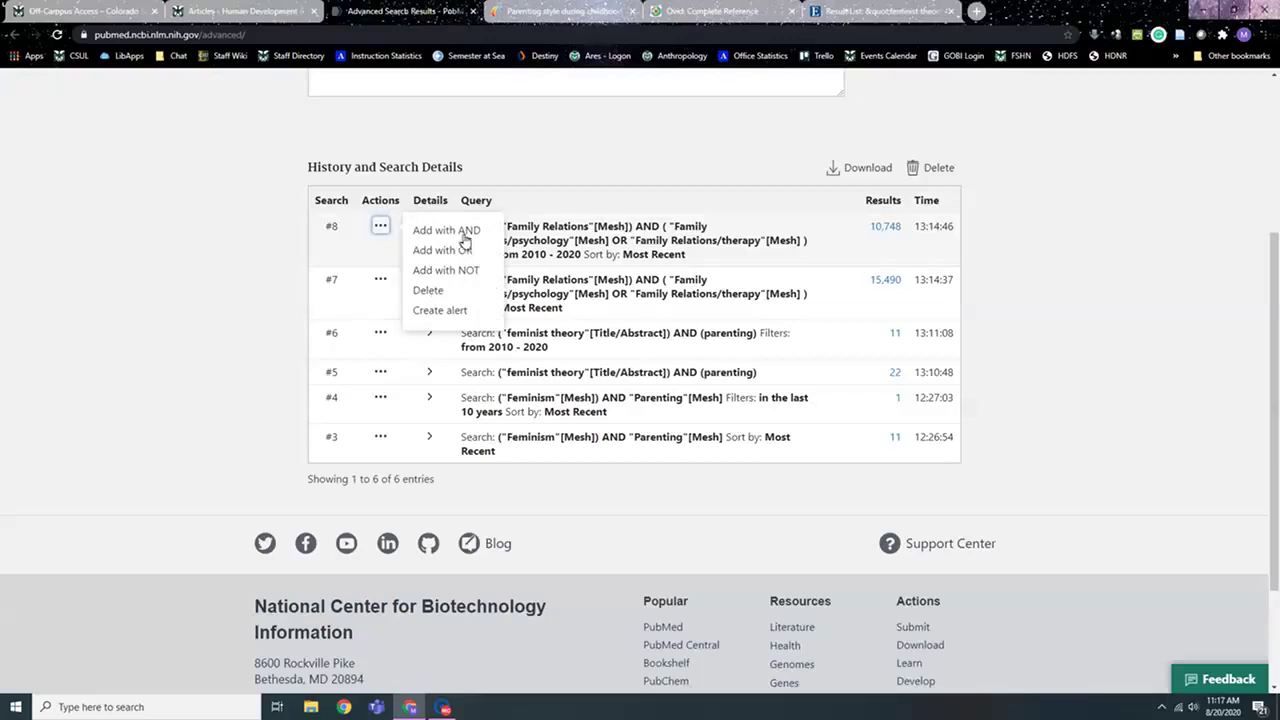
click(446, 230)
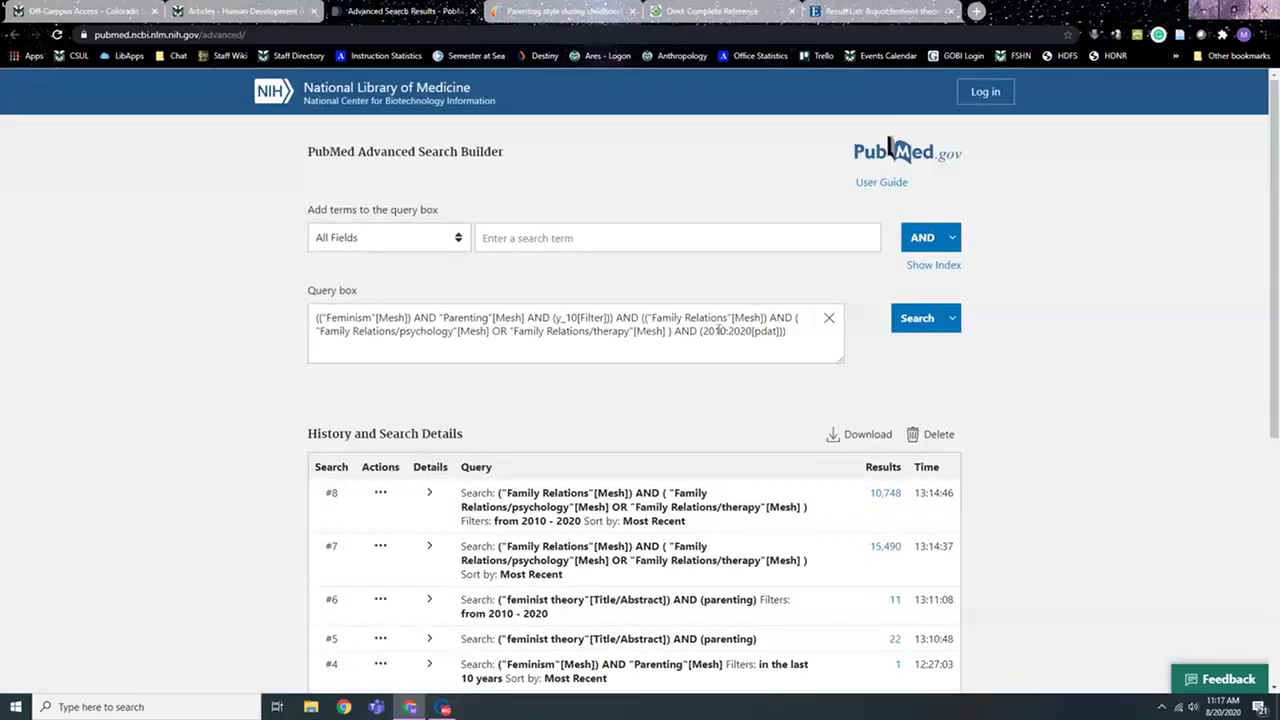
click(918, 320)
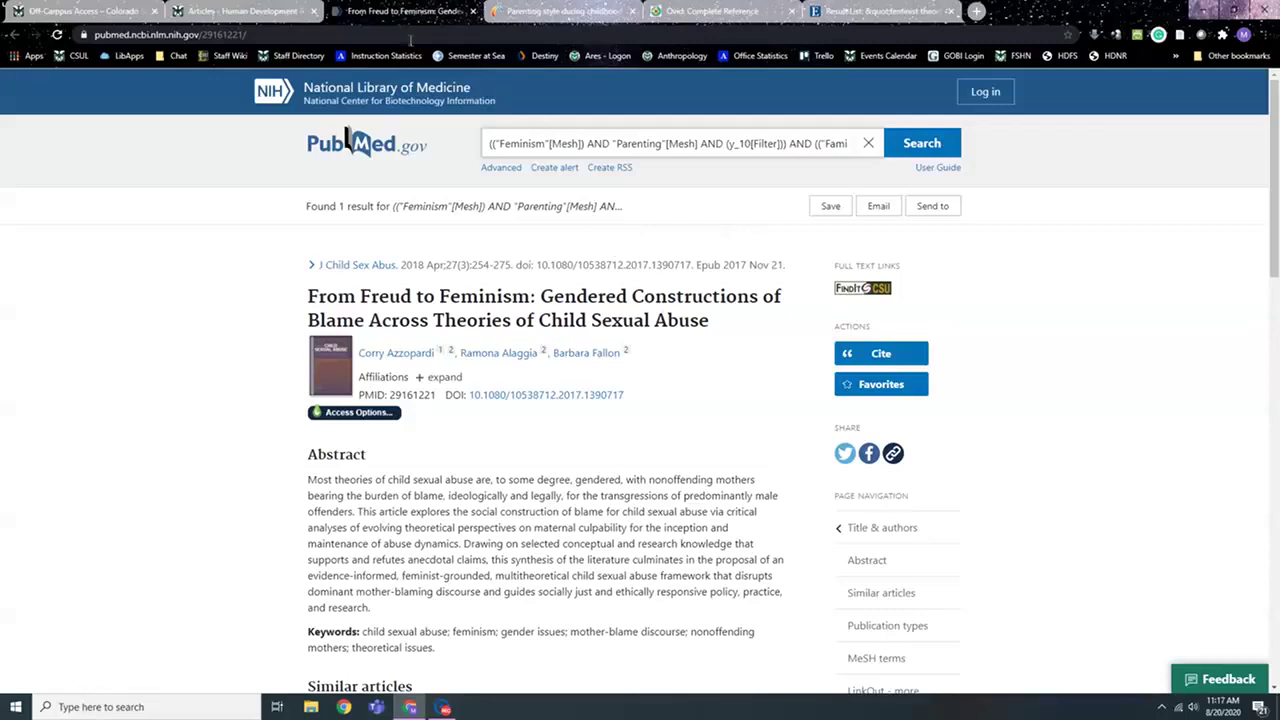
- Open the Web of Science database from the library's Human Development articles guide
click(258, 15)
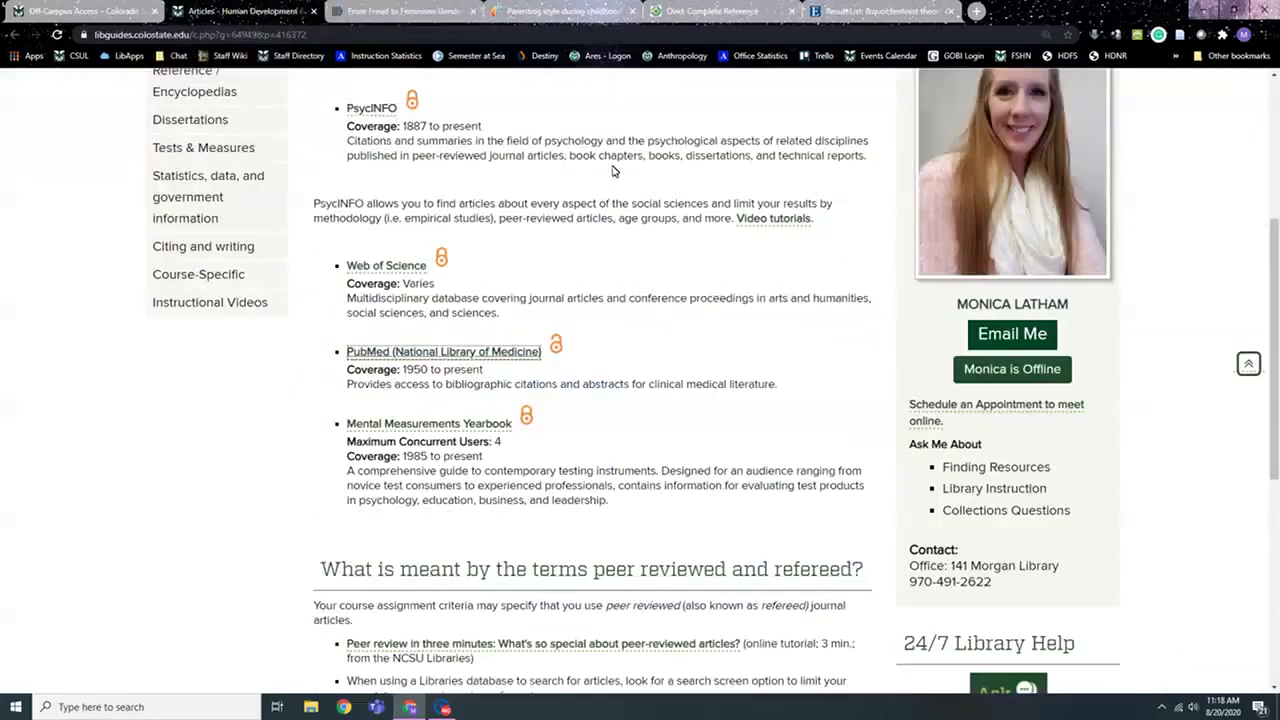
scroll(614, 171, down, 3)
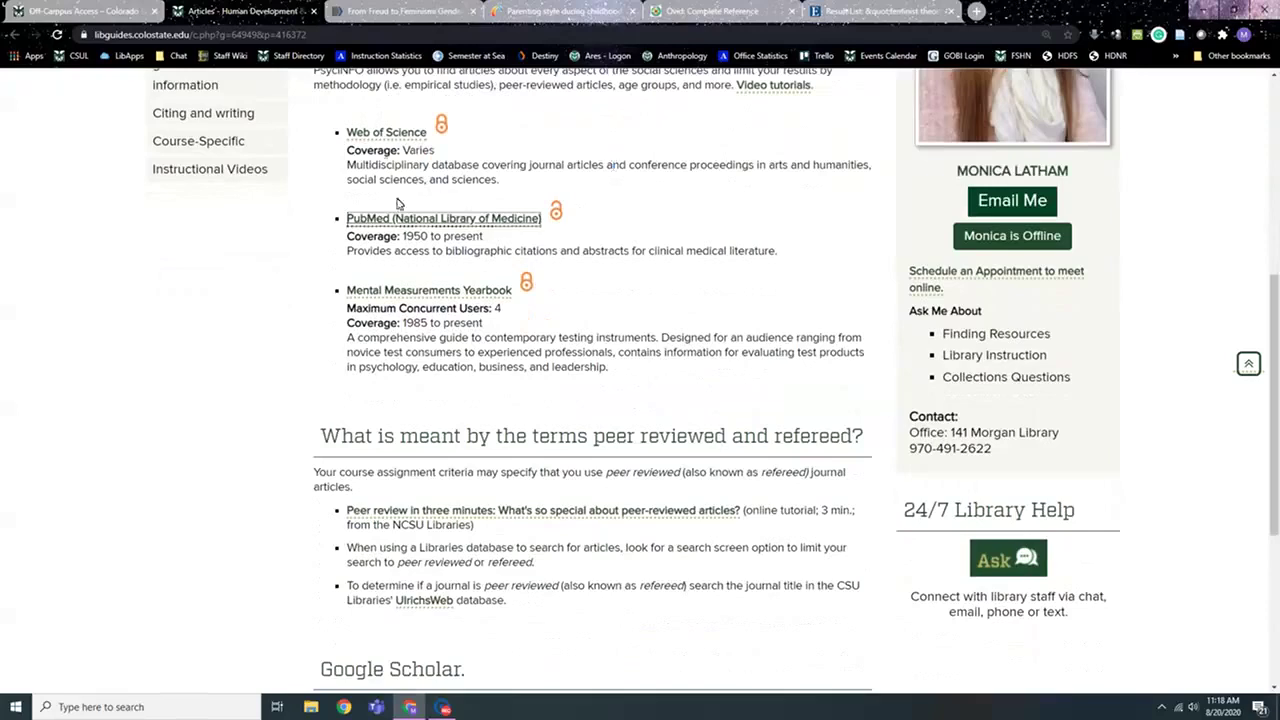
click(390, 140)
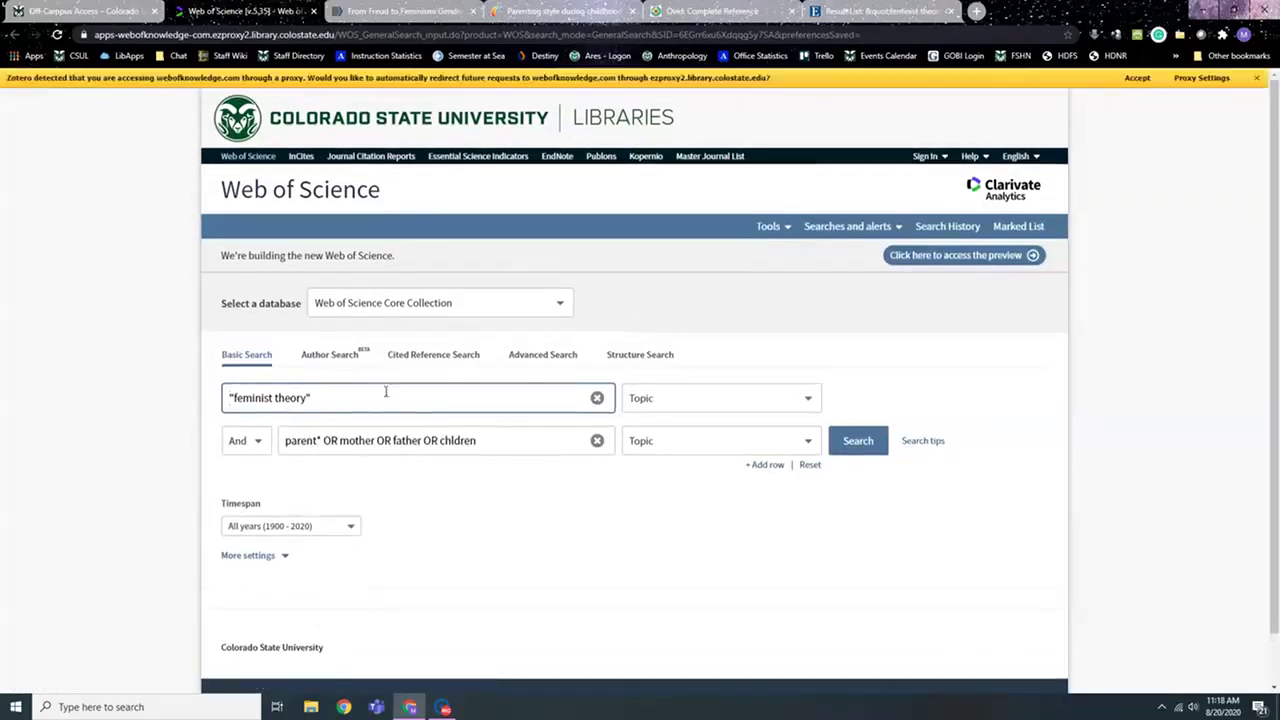
- Review the basic search terms and the search field options available for "feminist theory", leaving the field as Topic
scroll(416, 288, down, 1)
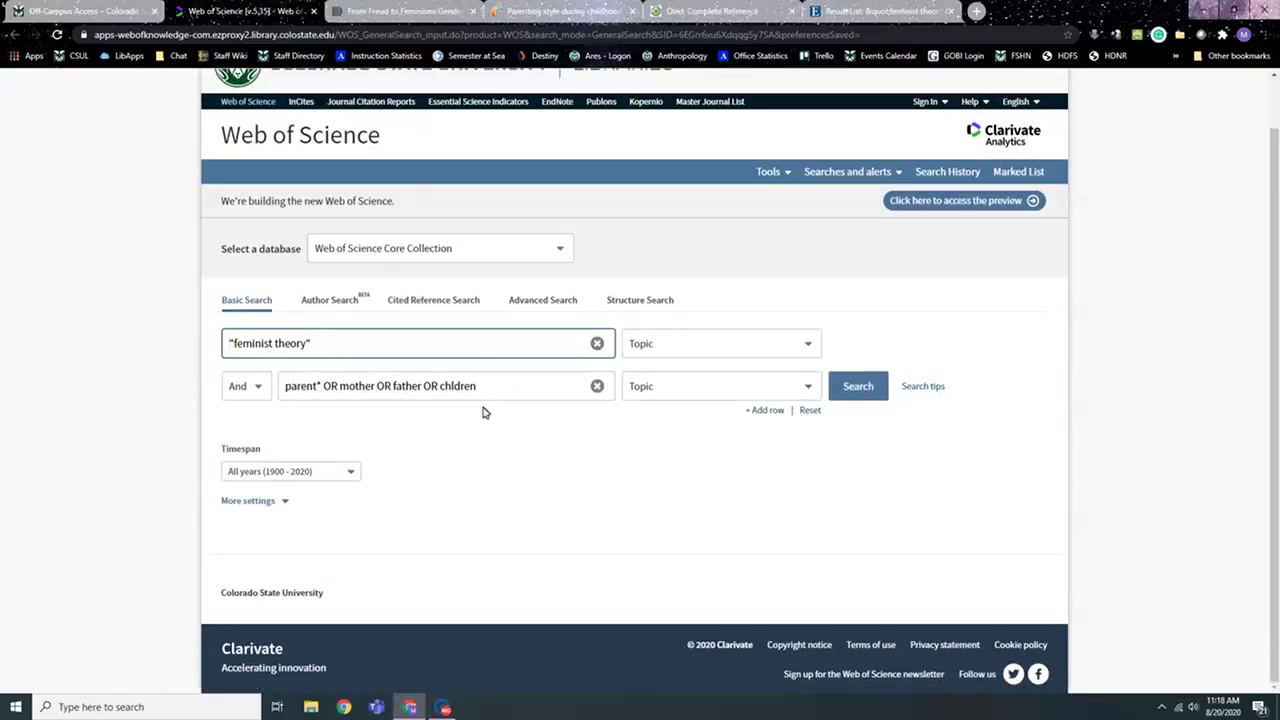
scroll(485, 405, up, 1)
click(686, 352)
scroll(705, 425, down, 3)
scroll(715, 438, up, 5)
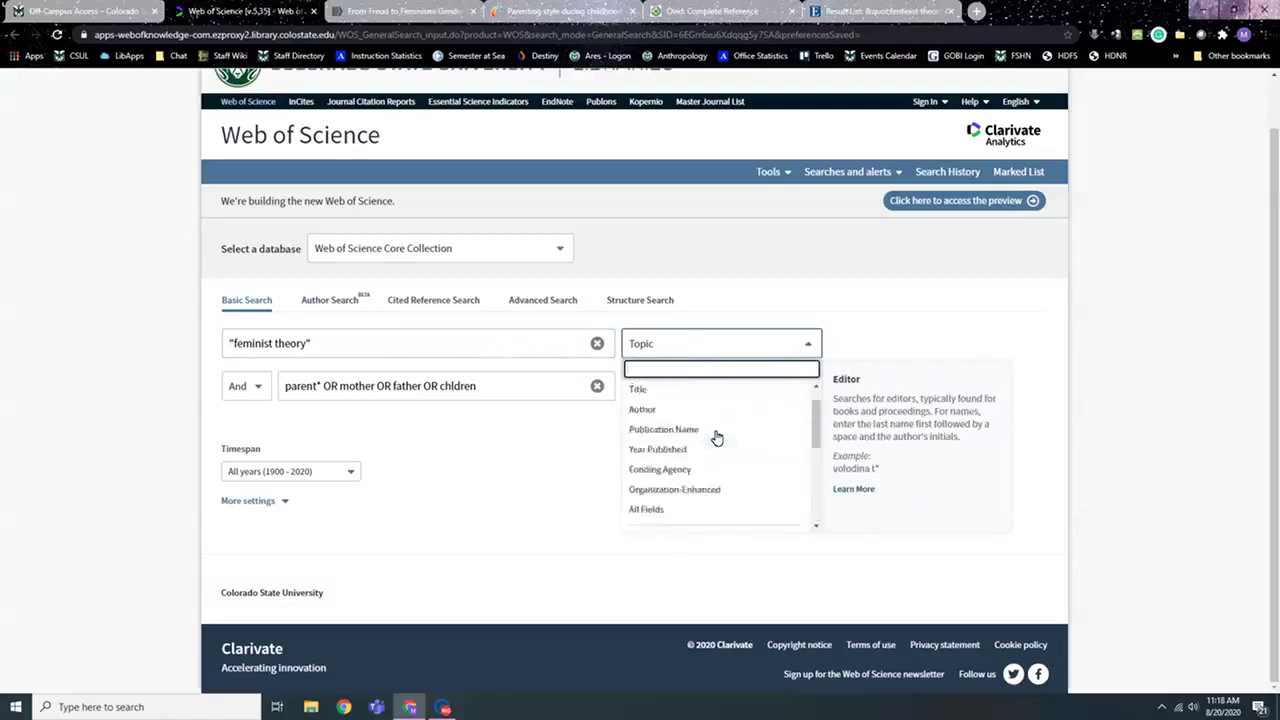
click(866, 346)
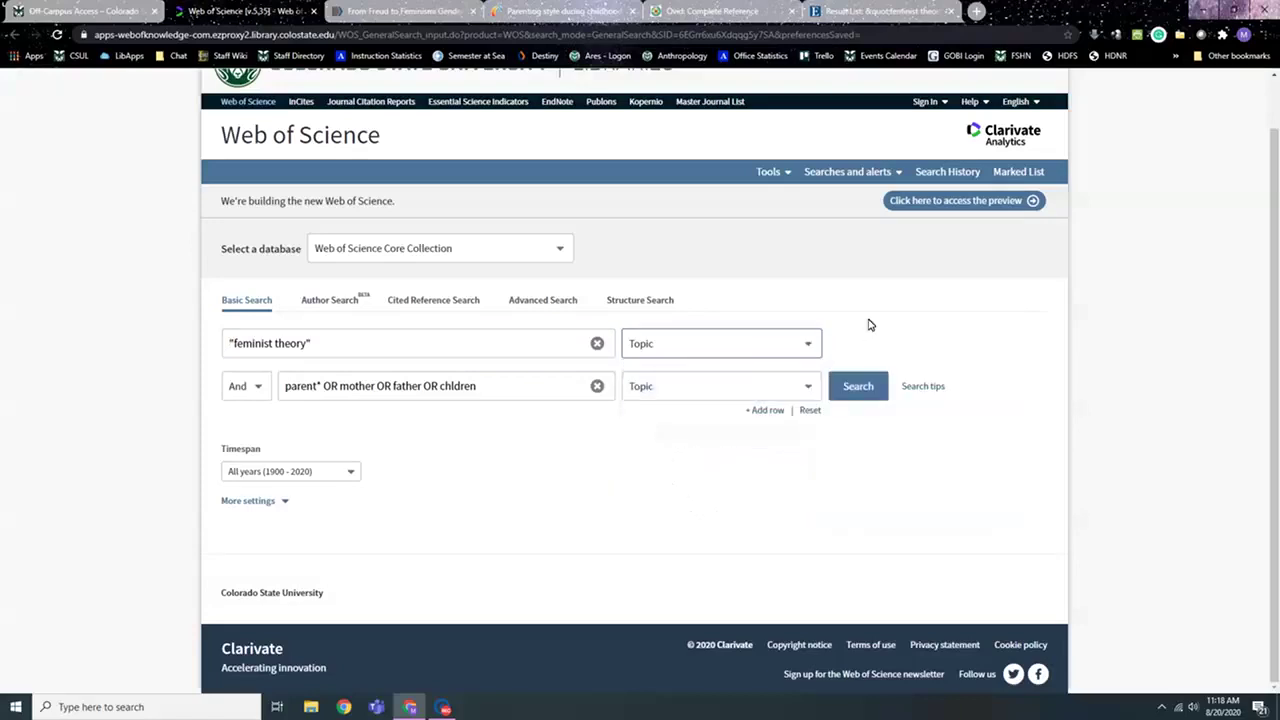
- Add two extra search rows and run the topic search with the timespan limited to the last 5 years
click(766, 411)
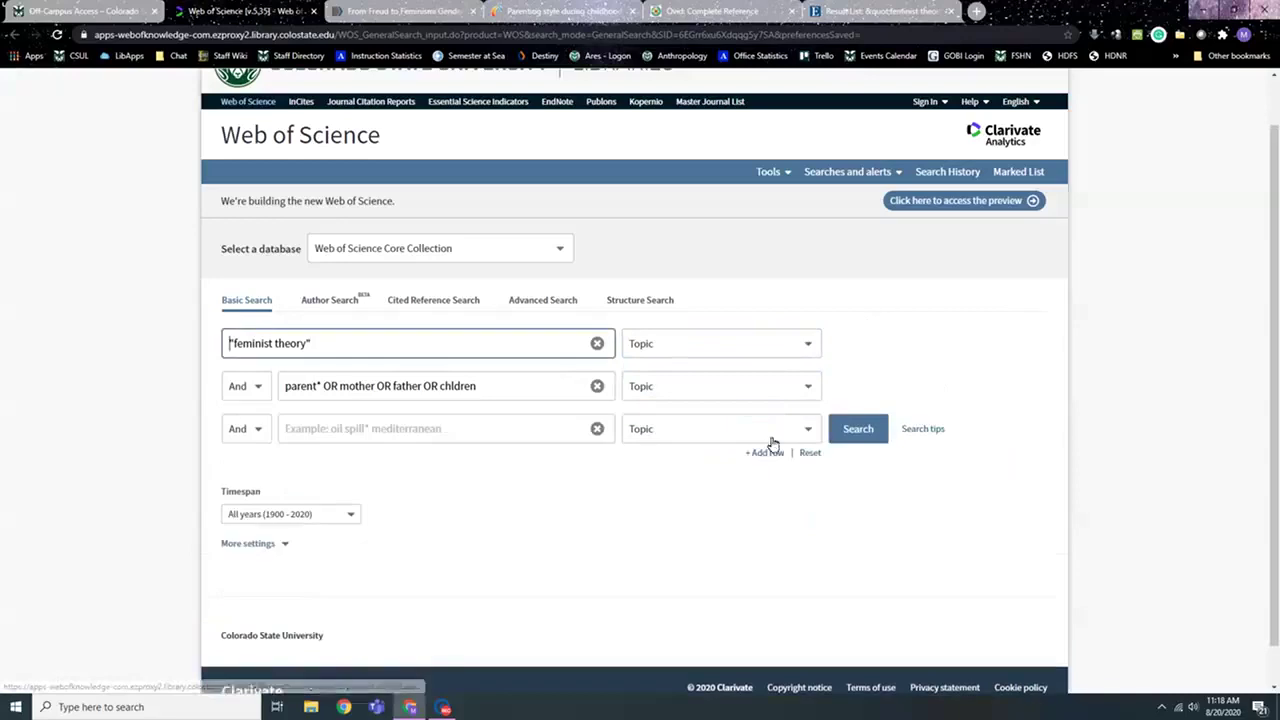
click(764, 453)
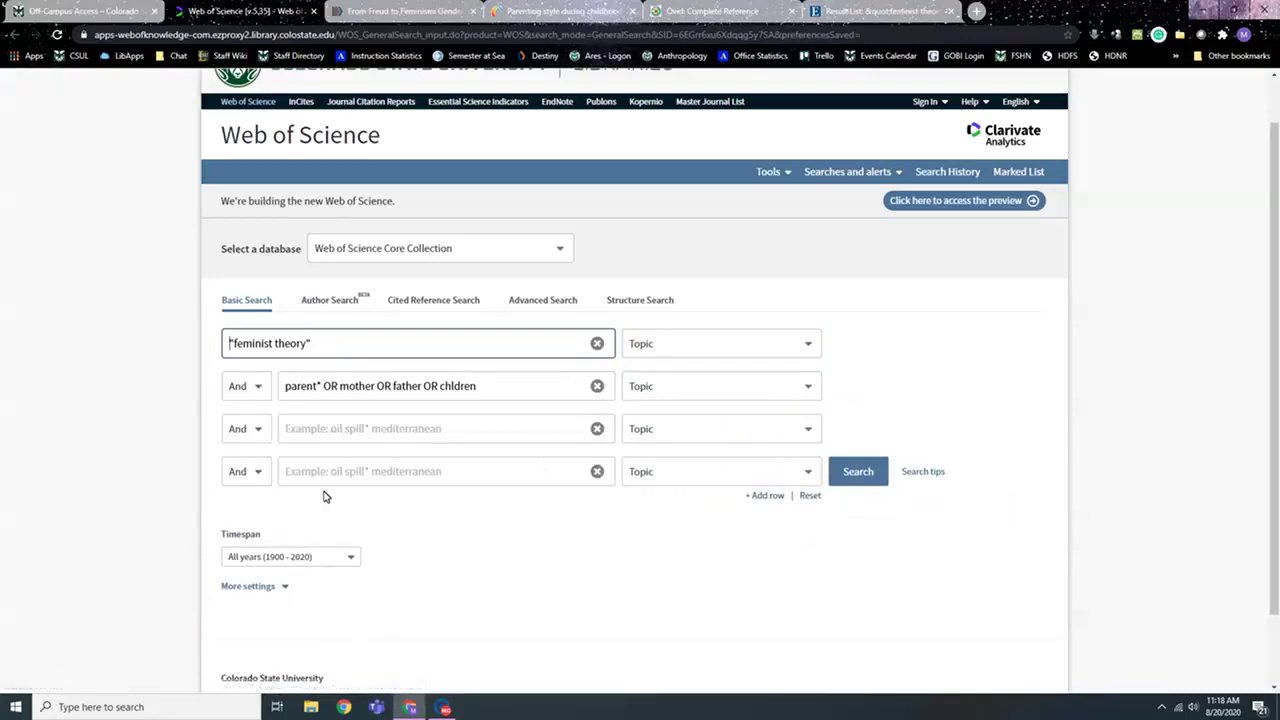
scroll(323, 496, down, 2)
click(348, 474)
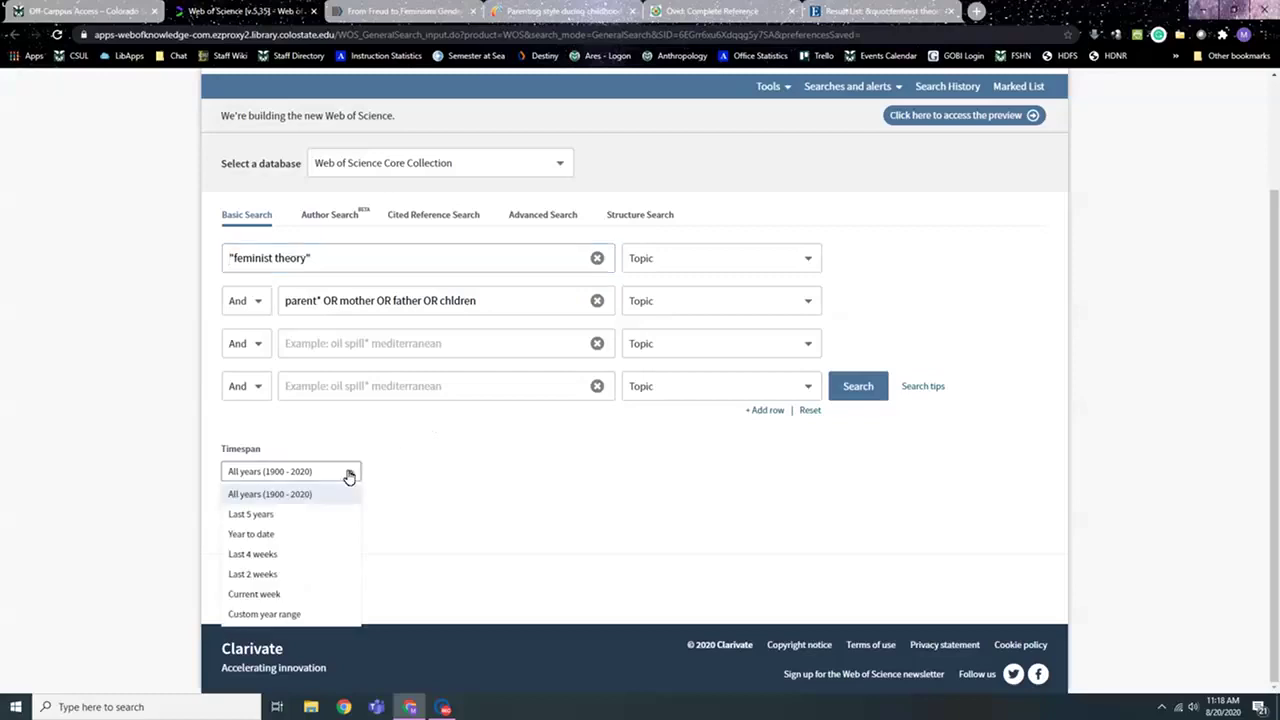
click(291, 517)
click(858, 385)
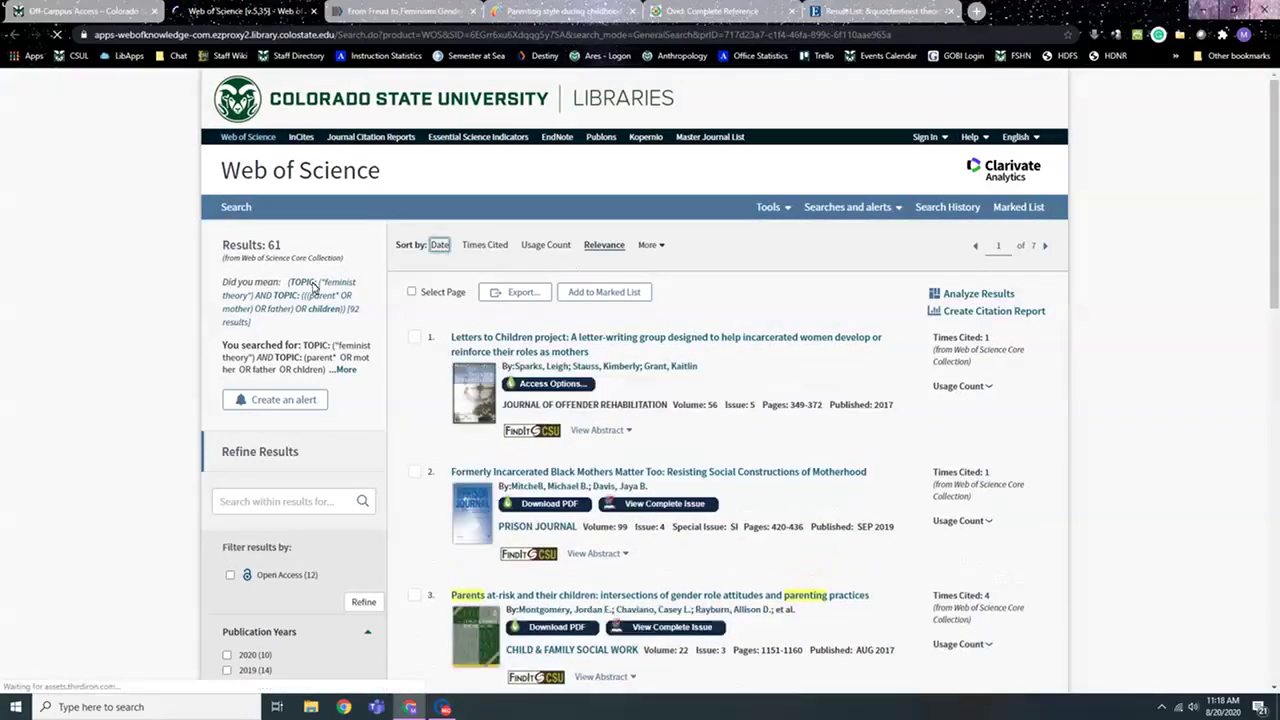
- Sort the results by date and back by relevance, and examine the listed articles' citation counts and access links
click(440, 245)
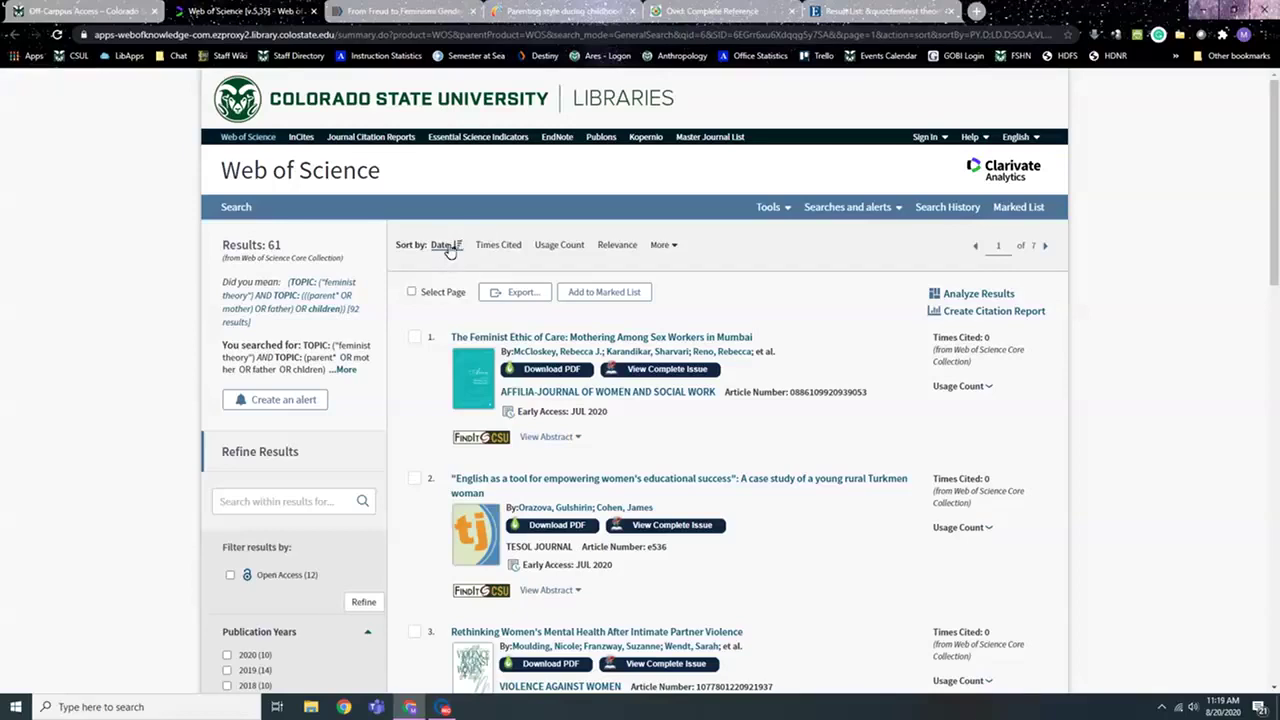
click(617, 245)
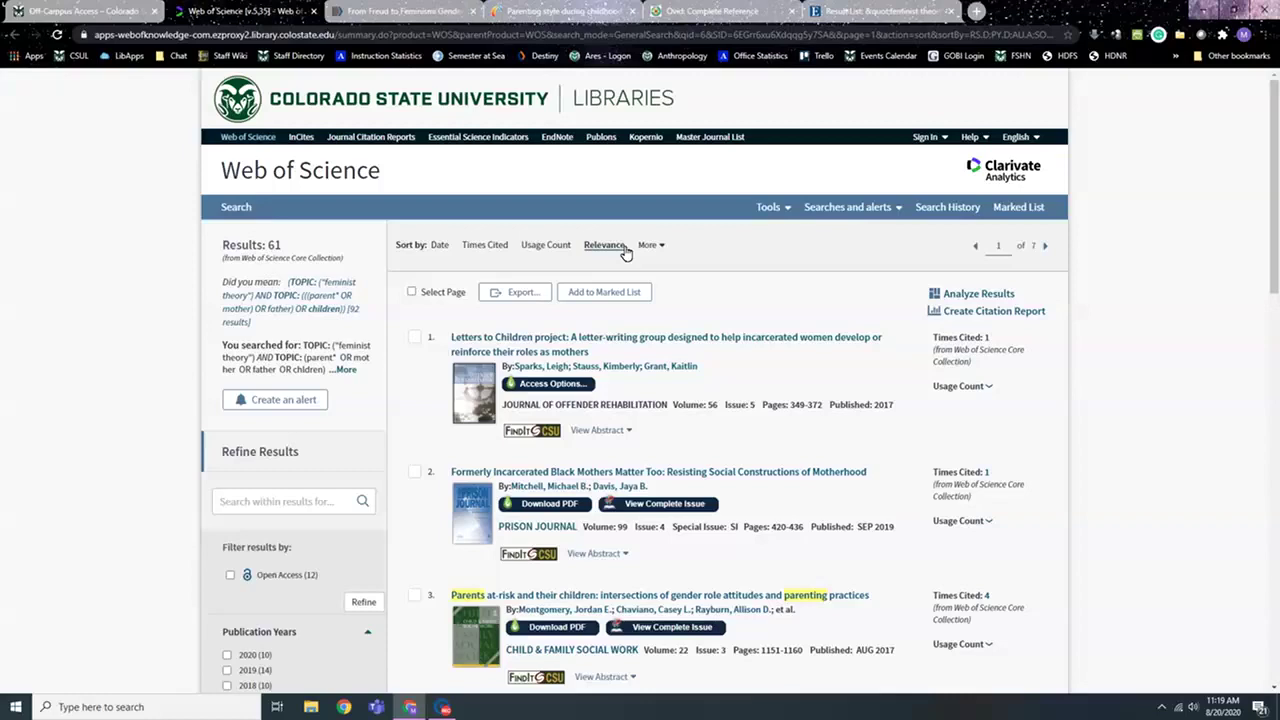
scroll(723, 277, down, 2)
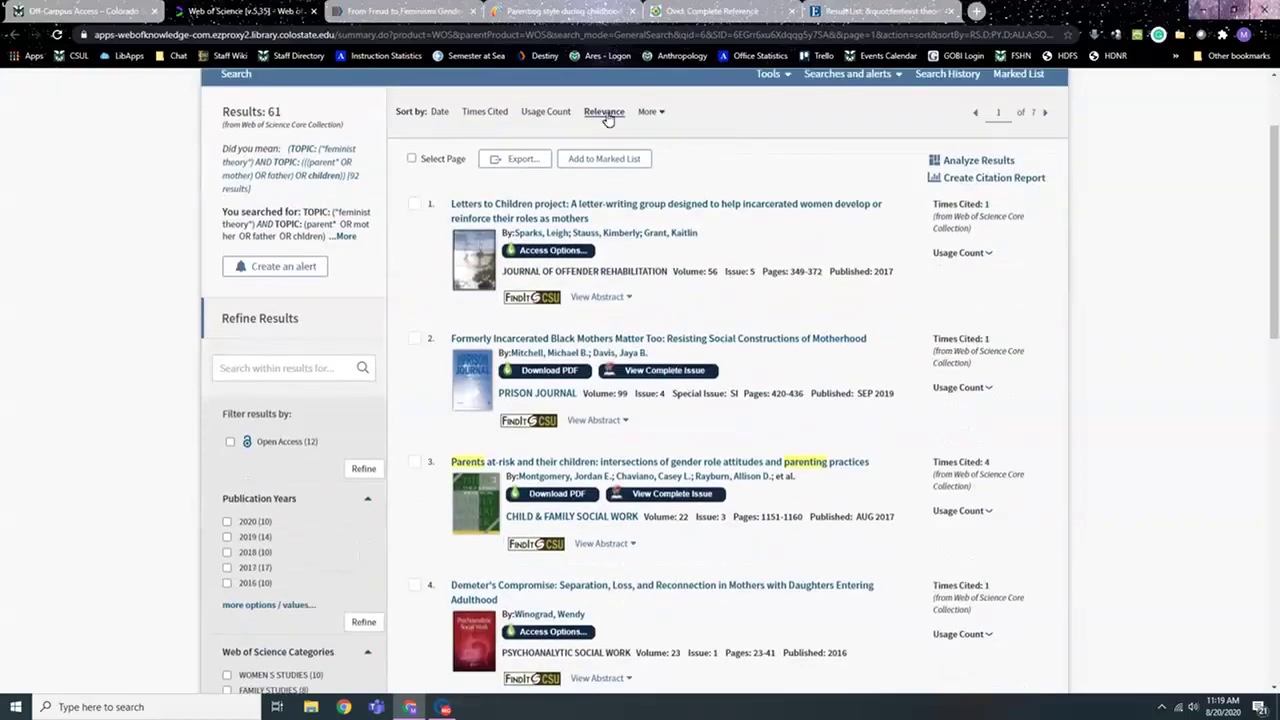
scroll(809, 235, down, 1)
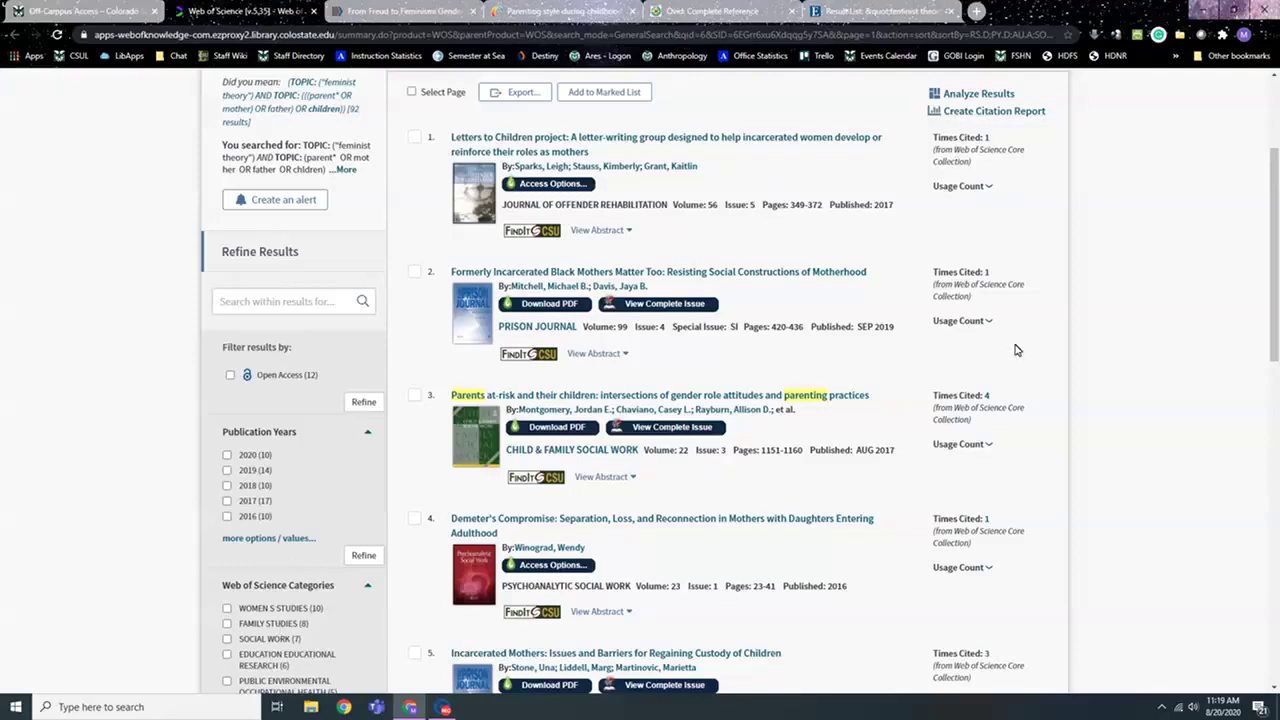
scroll(1014, 349, down, 2)
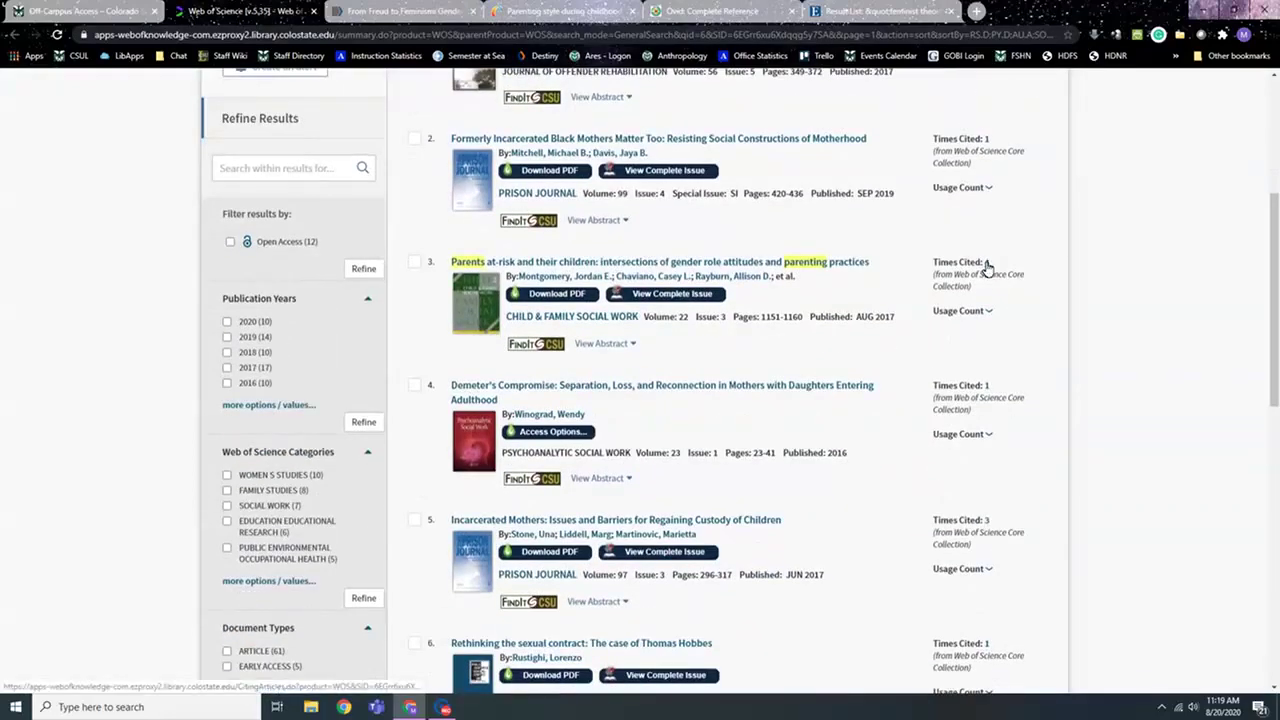
scroll(995, 274, down, 2)
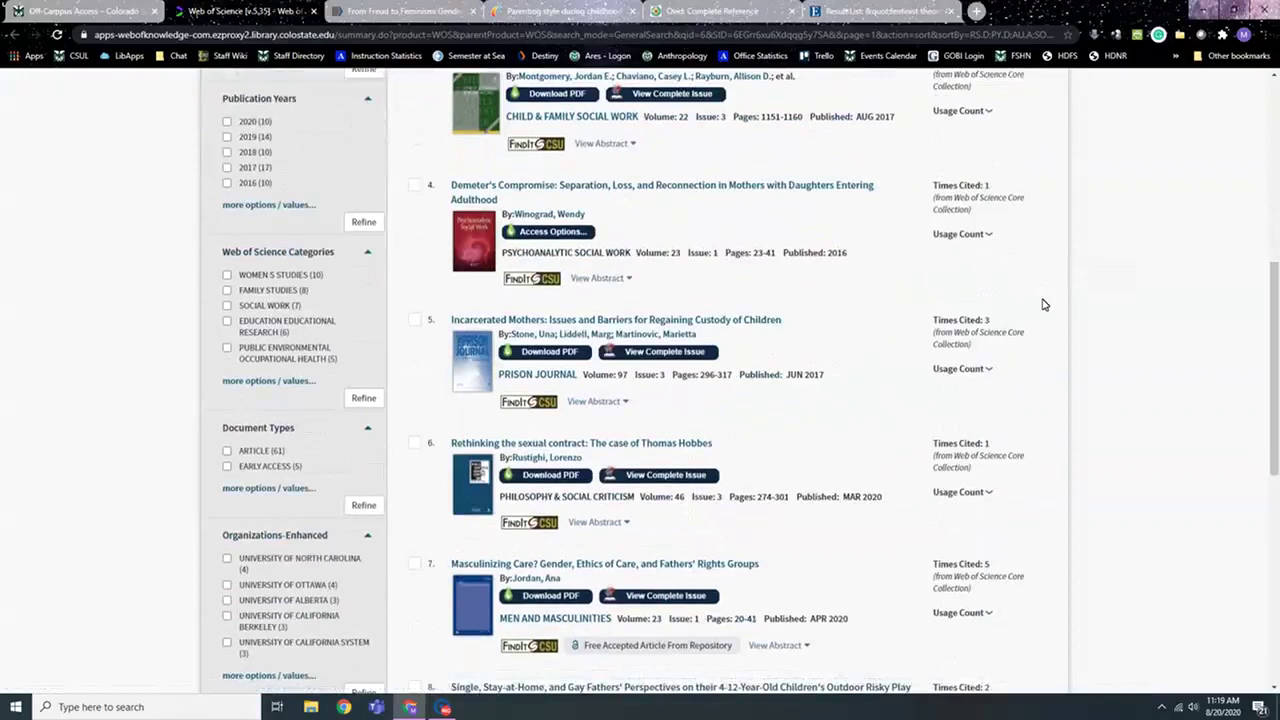
scroll(1043, 300, down, 2)
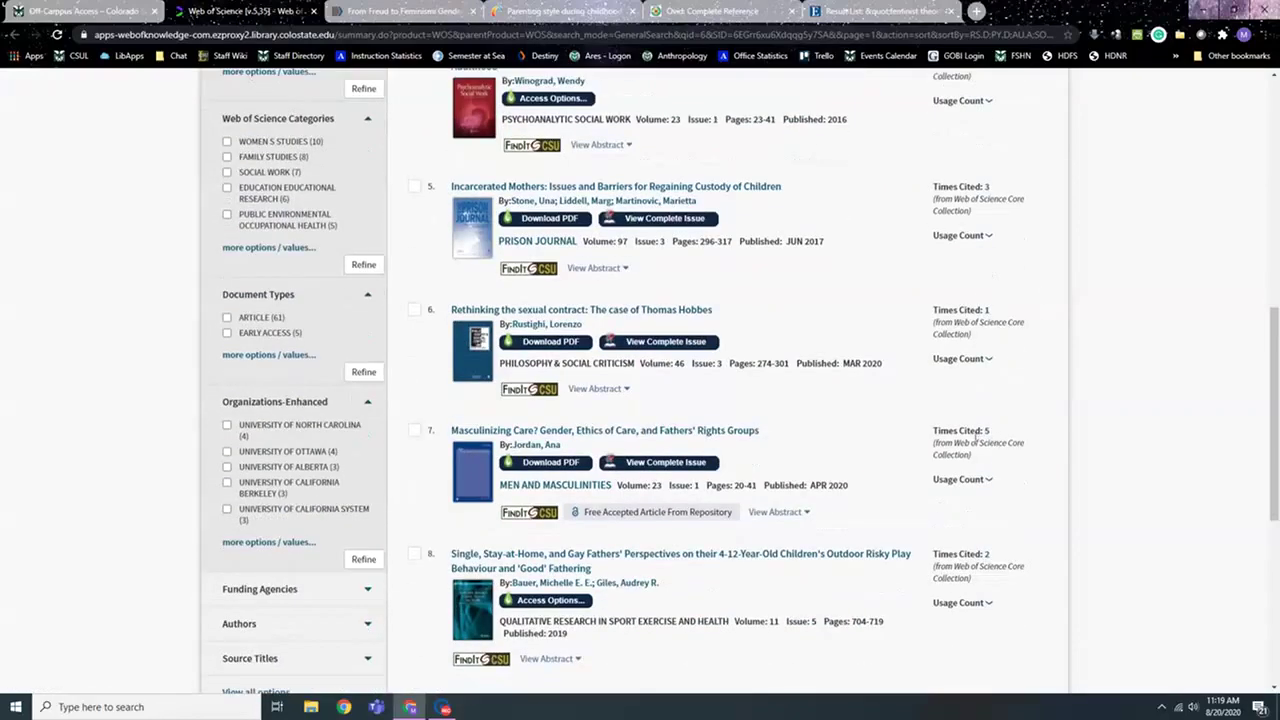
scroll(869, 423, down, 1)
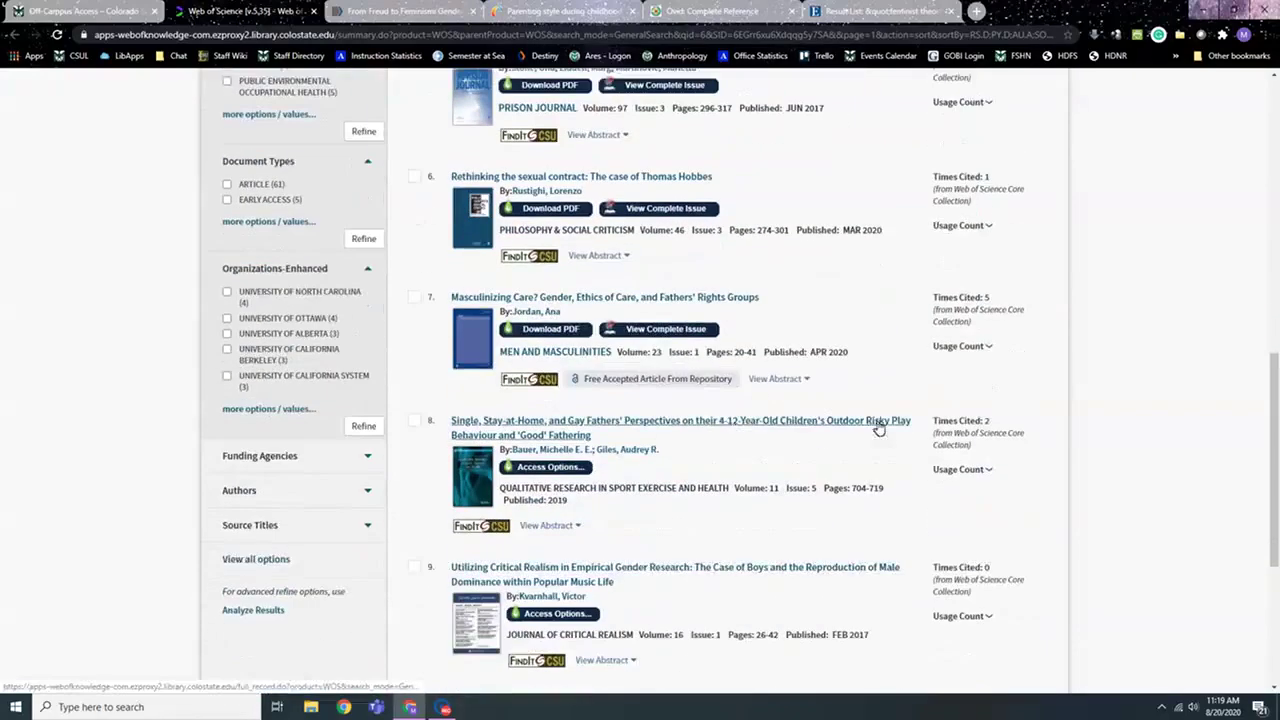
scroll(720, 480, down, 1)
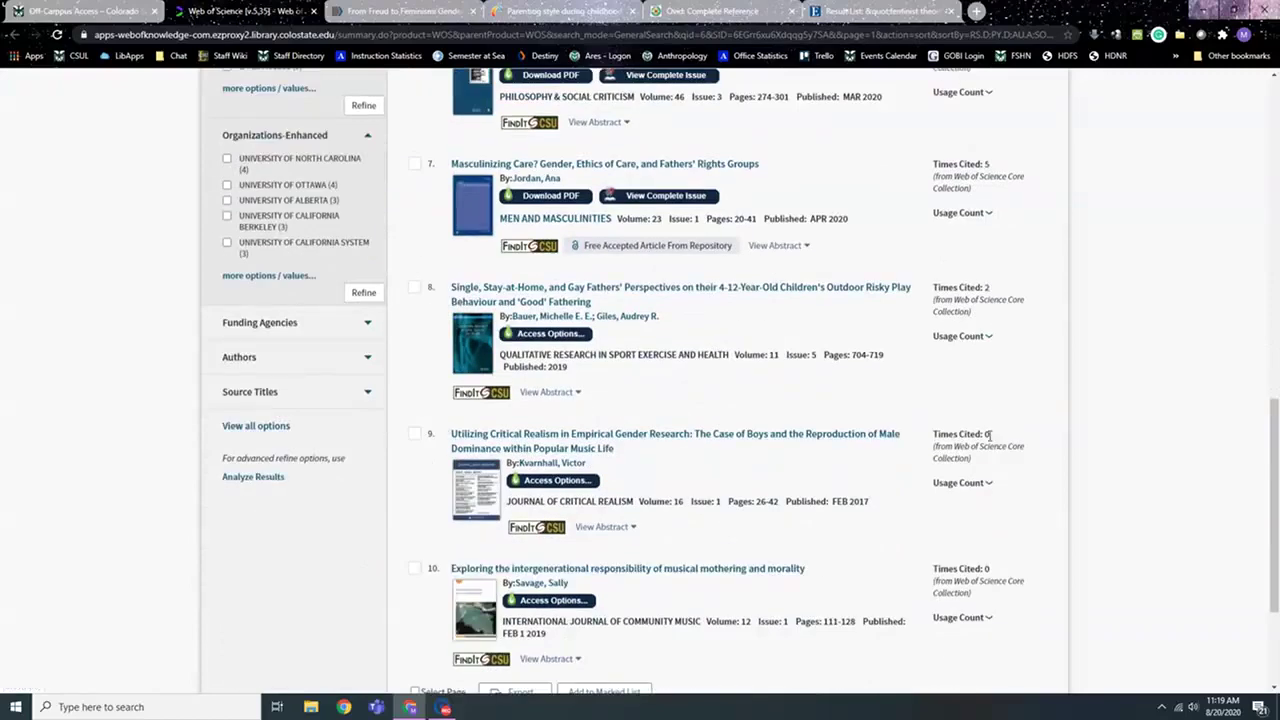
scroll(988, 435, down, 1)
scroll(989, 436, up, 3)
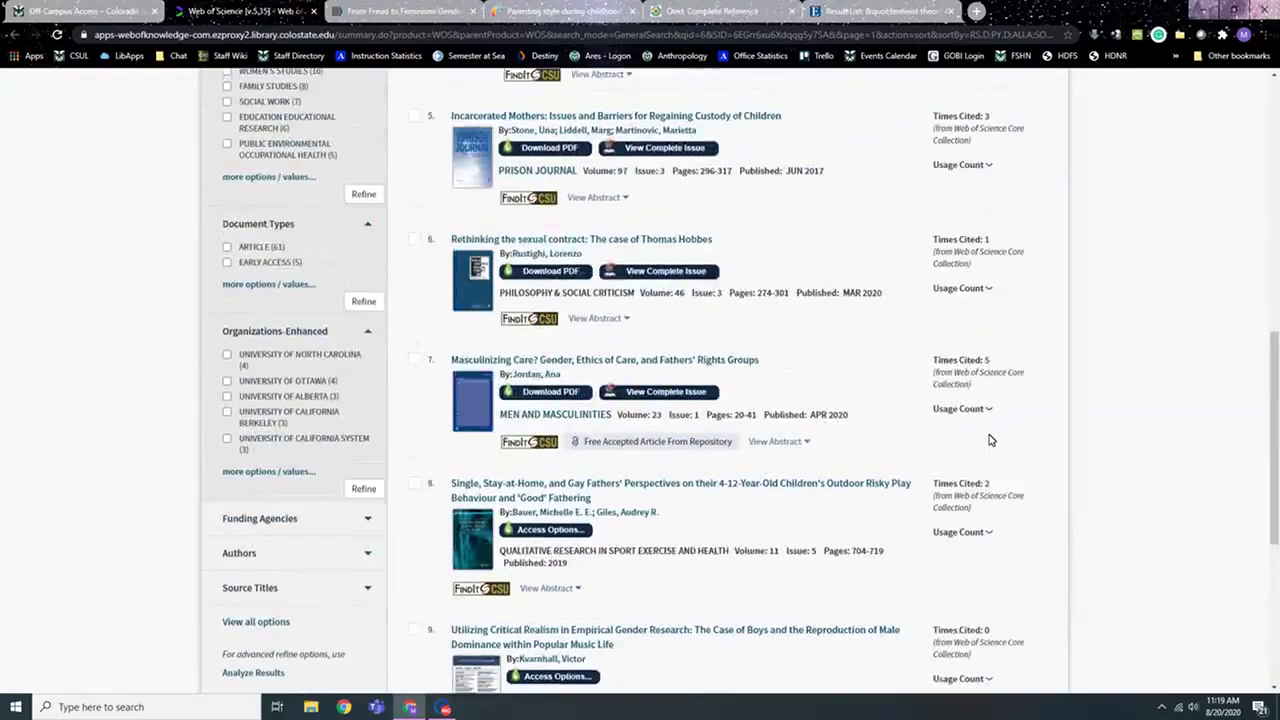
scroll(988, 437, up, 2)
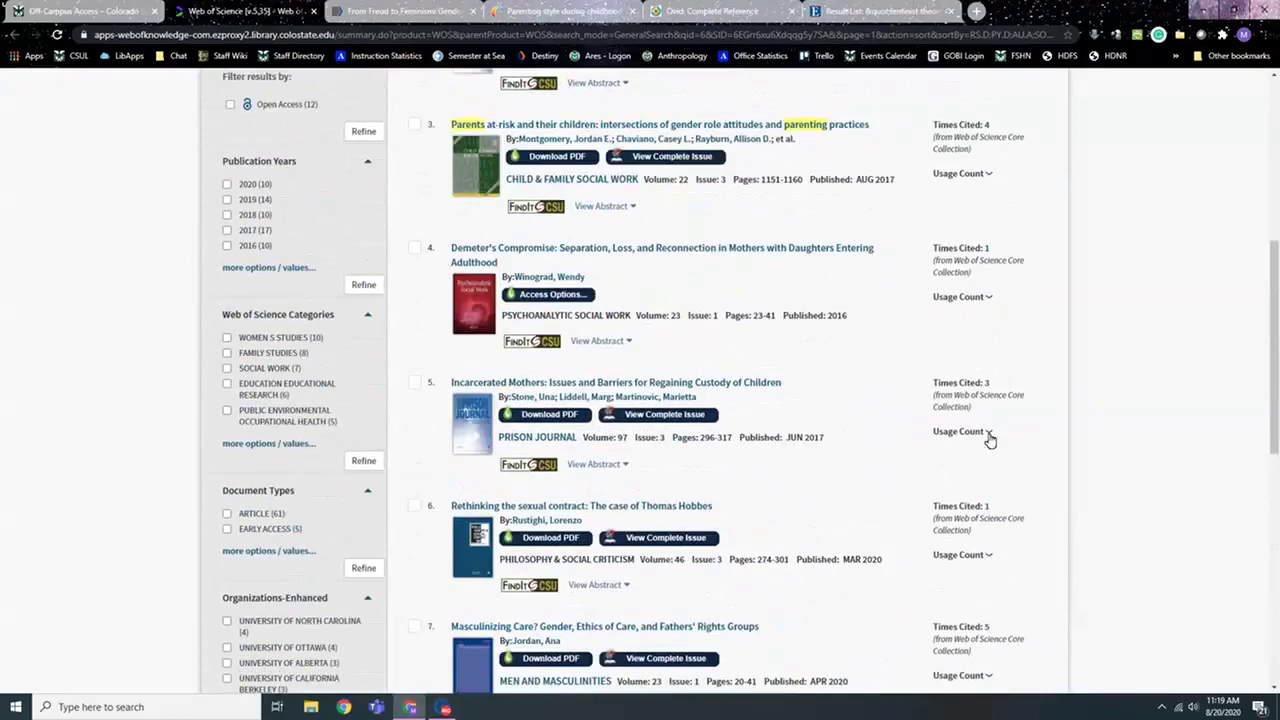
scroll(793, 375, up, 2)
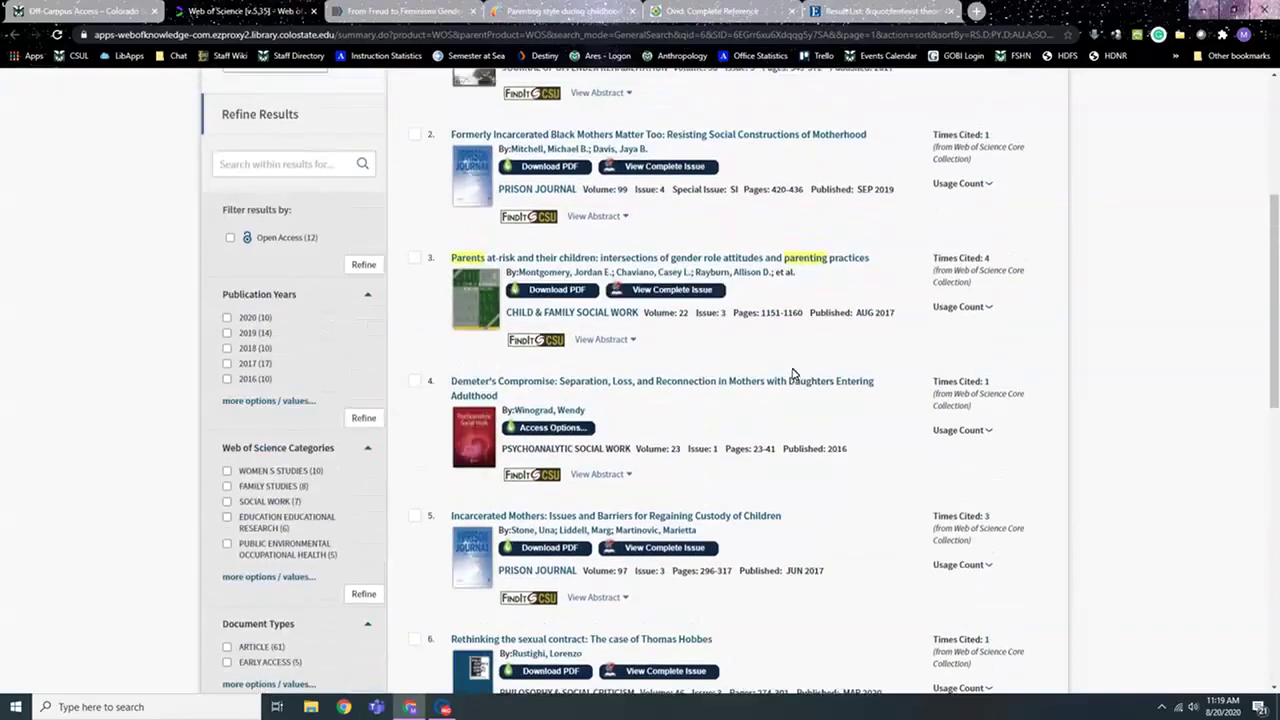
scroll(793, 375, up, 5)
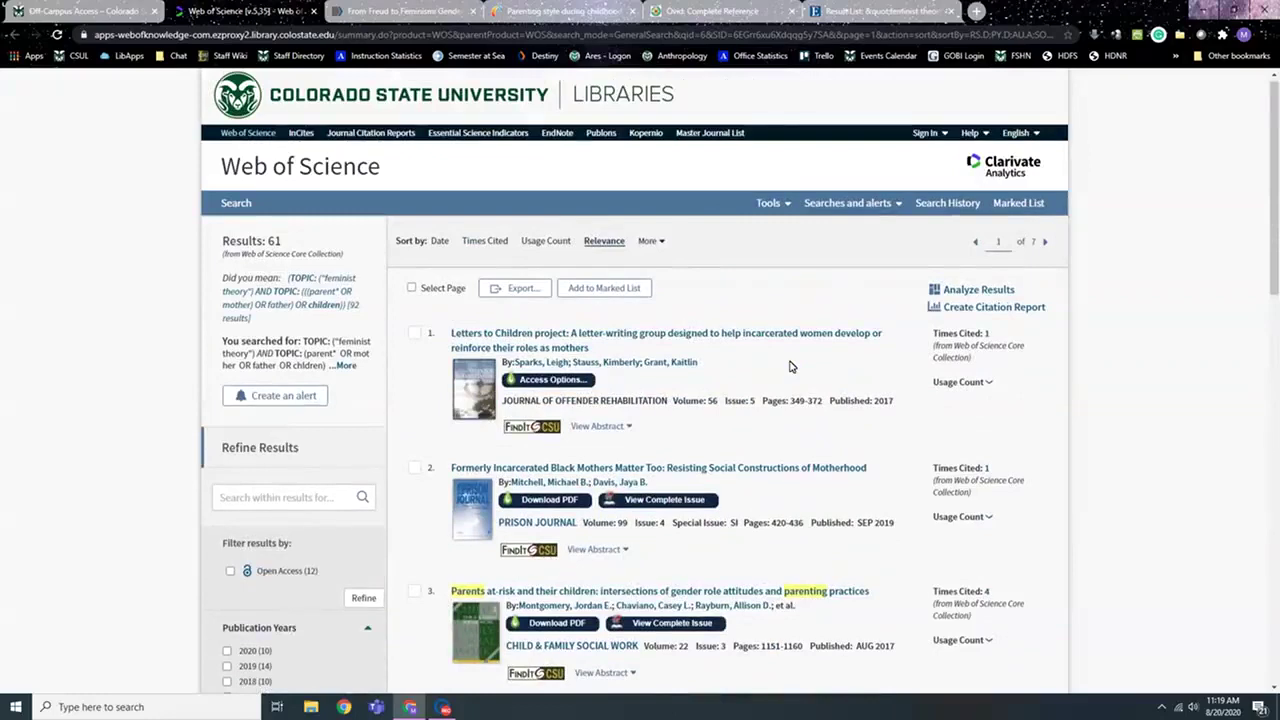